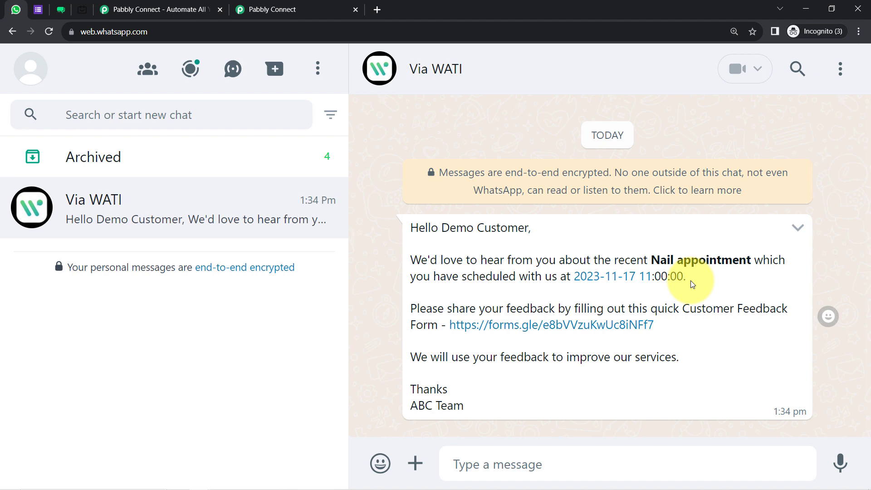
# Step: Review the salon appointment feedback message from Via WATI in WhatsApp Web and the Customer Feedback form in Google Forms
pyautogui.moveTo(684, 304); pyautogui.dragTo(696, 322)
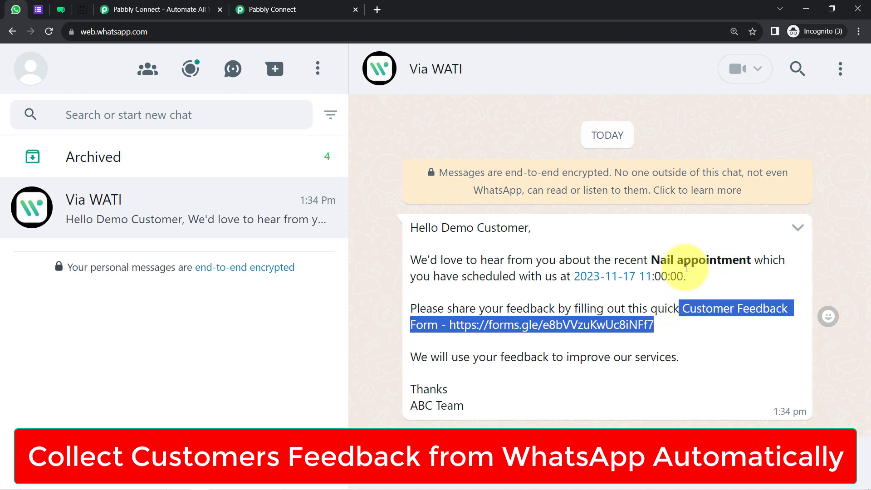
pyautogui.moveTo(660, 261); pyautogui.dragTo(736, 265)
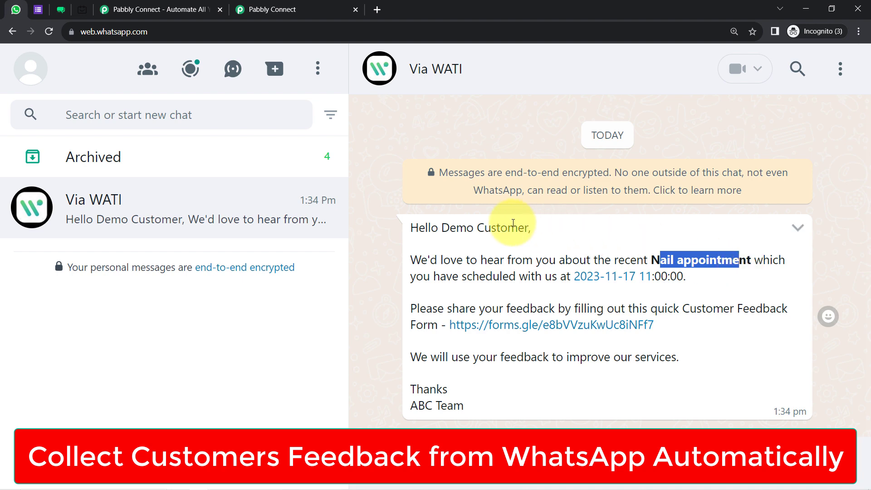
pyautogui.moveTo(418, 227); pyautogui.dragTo(477, 399)
pyautogui.click(480, 402)
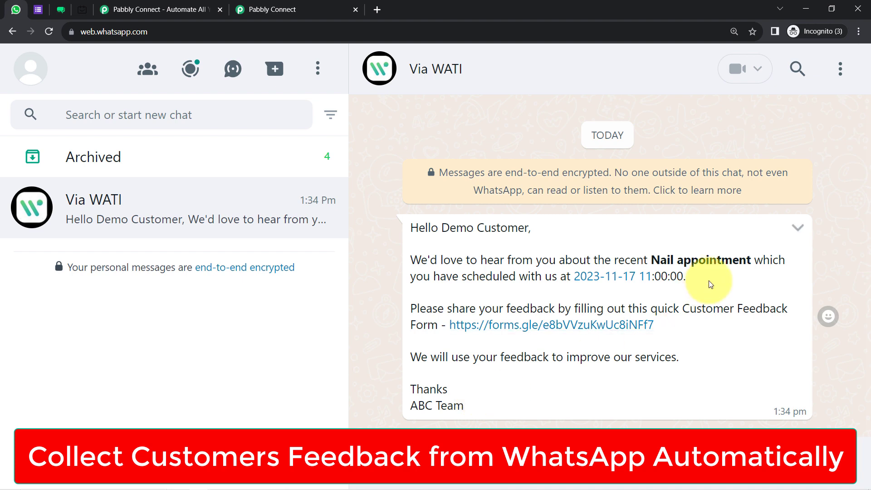
pyautogui.moveTo(651, 261); pyautogui.dragTo(739, 254)
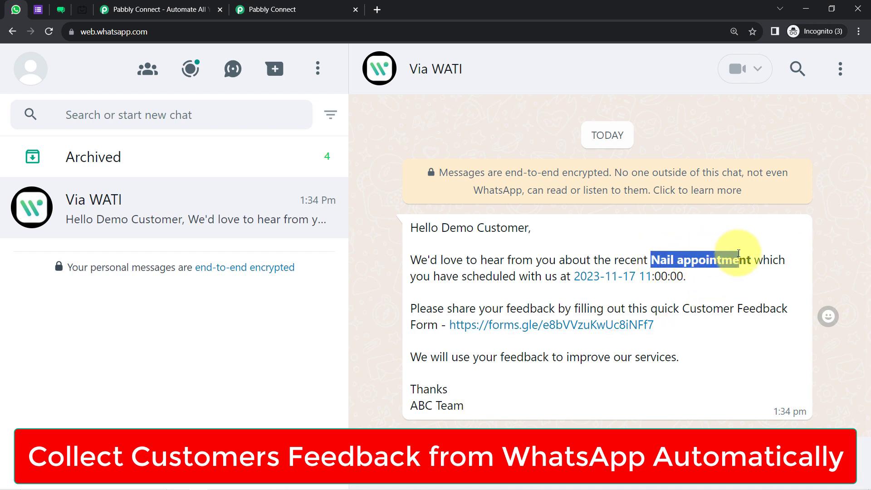
pyautogui.moveTo(672, 310); pyautogui.dragTo(689, 331)
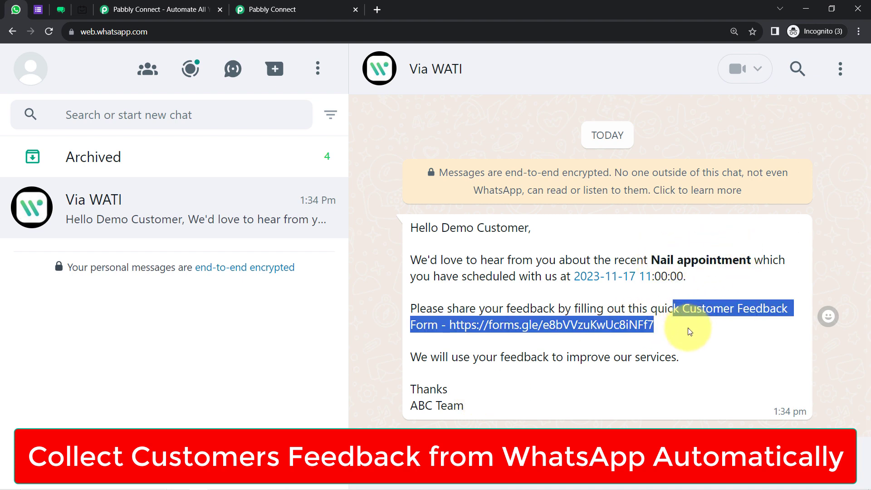
pyautogui.click(660, 309)
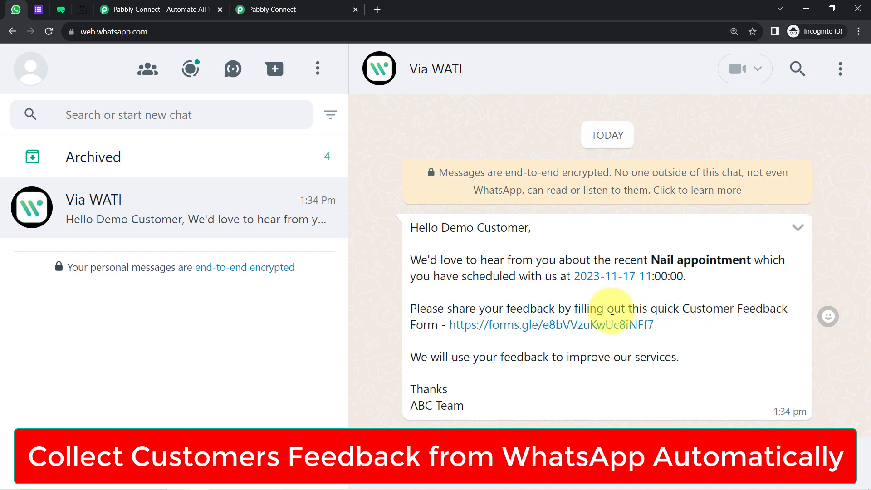
pyautogui.click(38, 9)
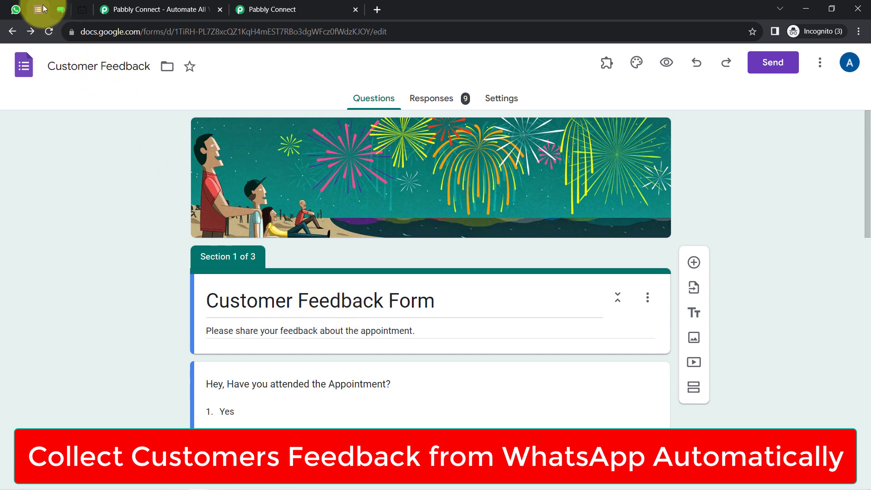
pyautogui.click(16, 9)
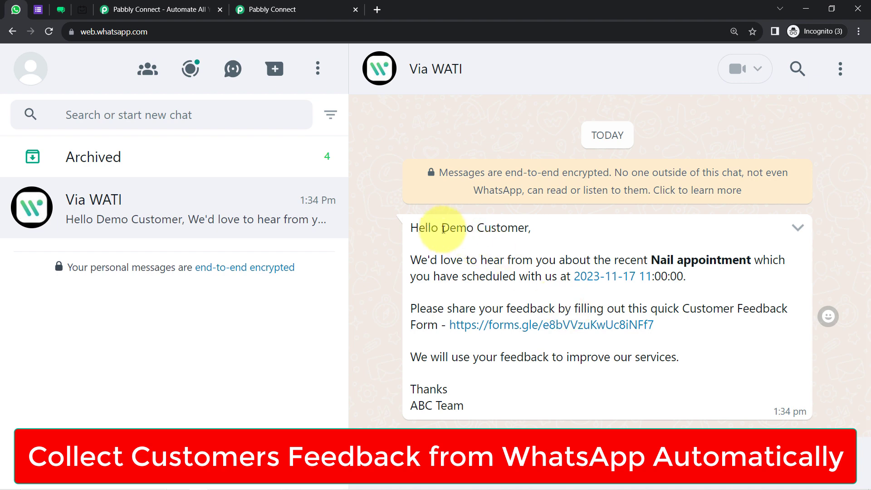
pyautogui.moveTo(432, 228); pyautogui.dragTo(464, 406)
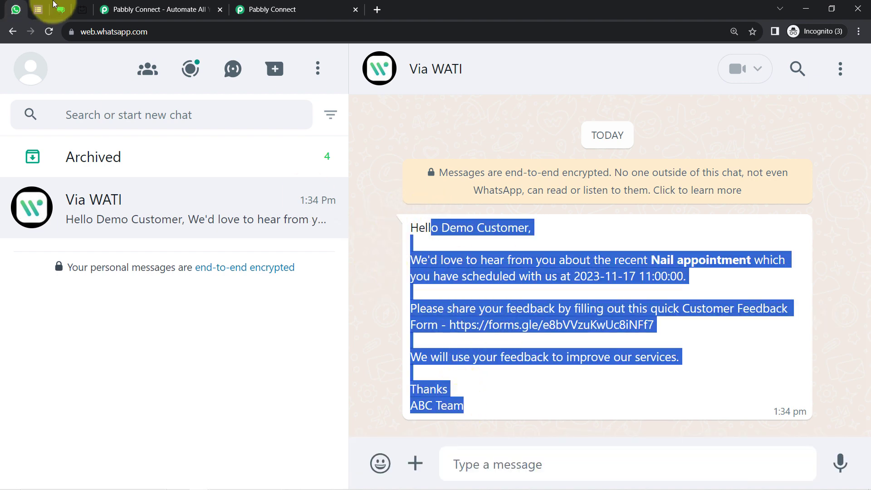
# Step: Switch to TidyCal to view the Appointment Booking for Salon booking type, and look over the message templates in WATI
pyautogui.click(82, 9)
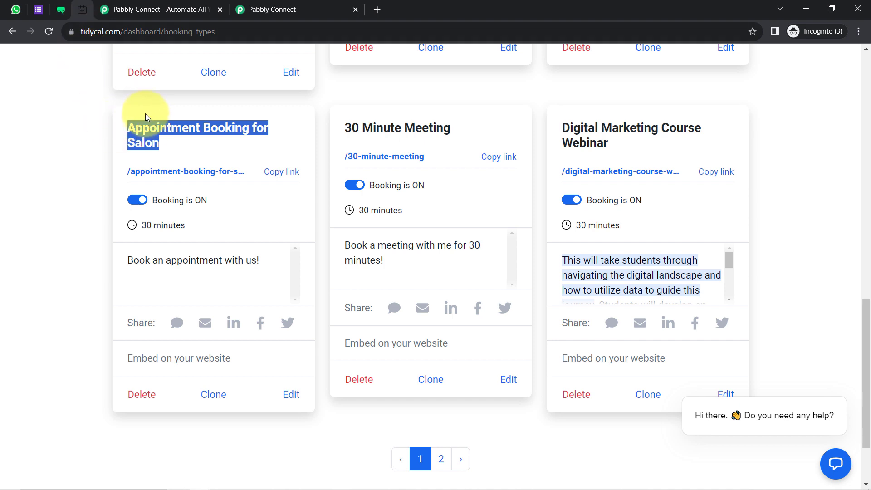
pyautogui.click(98, 31)
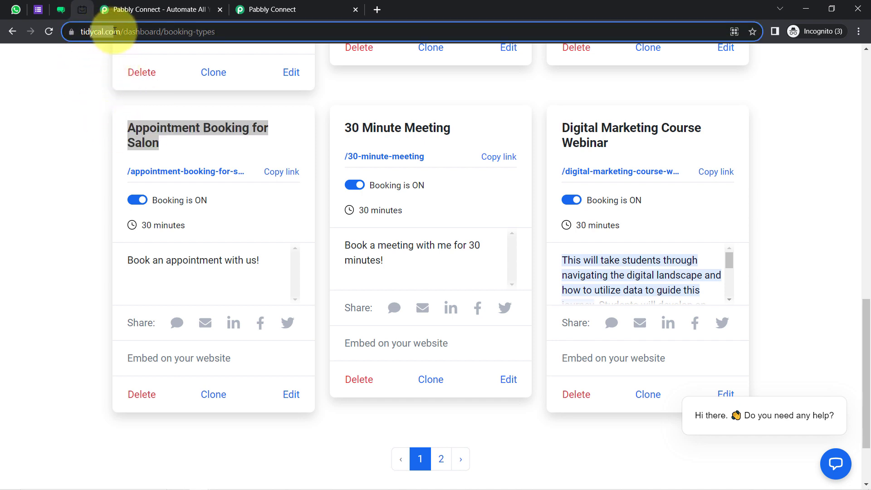
pyautogui.moveTo(114, 31); pyautogui.dragTo(140, 132)
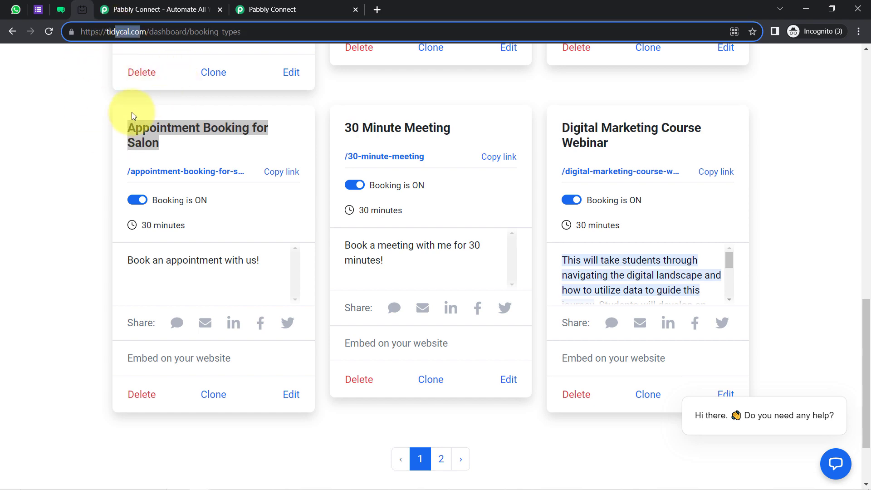
pyautogui.click(16, 9)
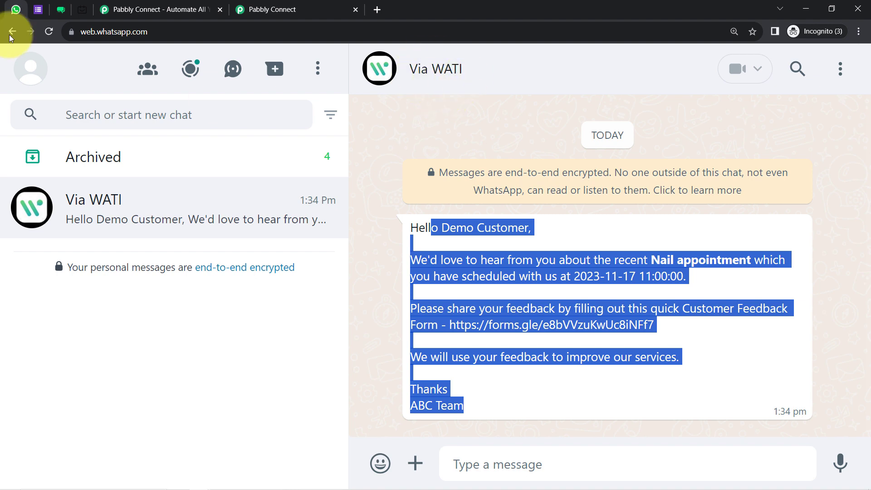
pyautogui.click(61, 10)
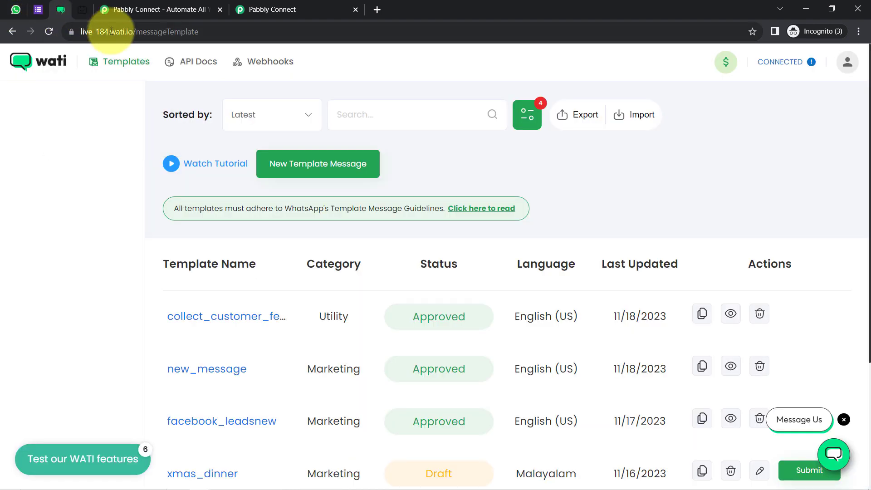
pyautogui.moveTo(95, 32); pyautogui.dragTo(148, 31)
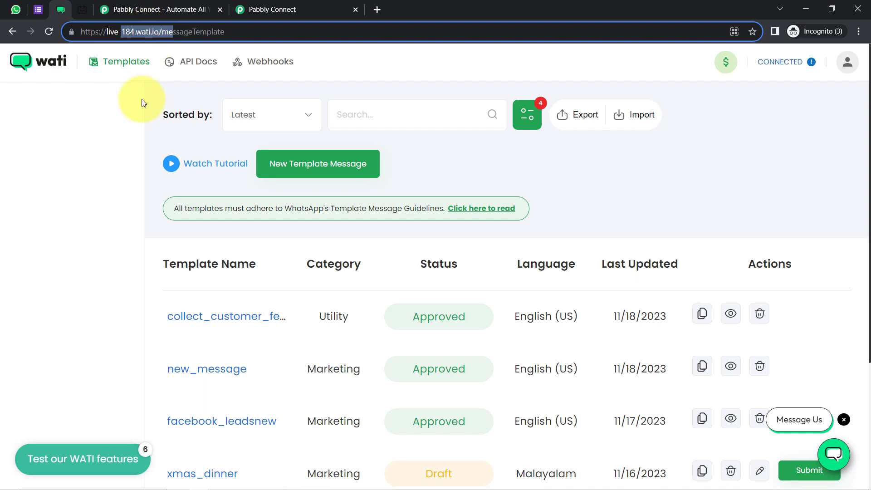
pyautogui.click(87, 137)
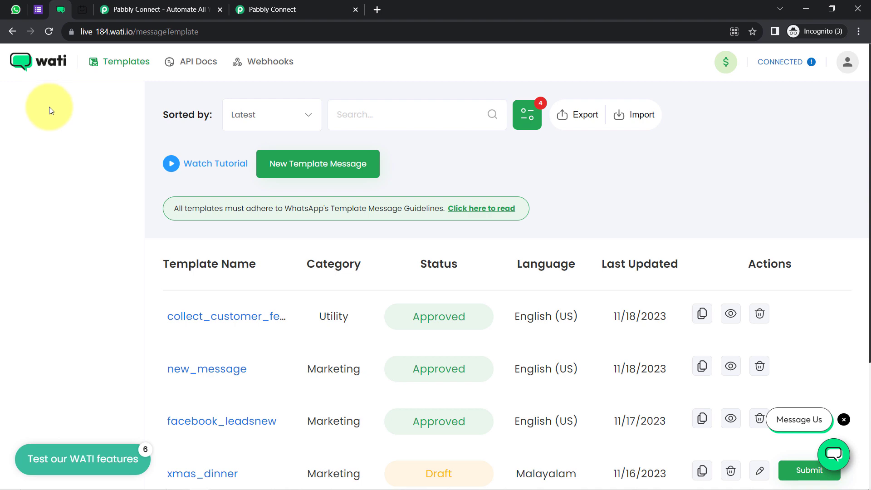
# Step: Look again at the TidyCal booking types, the Google Forms Customer Feedback form and the WATI template list
pyautogui.click(78, 4)
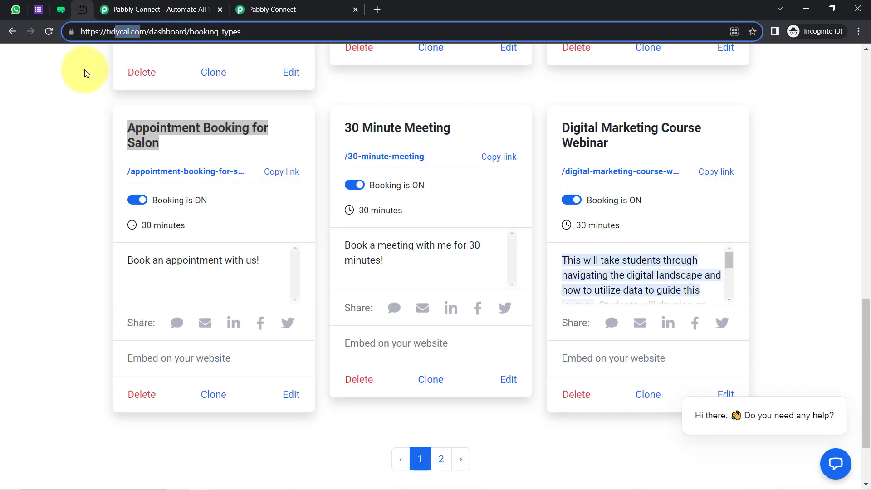
pyautogui.click(38, 9)
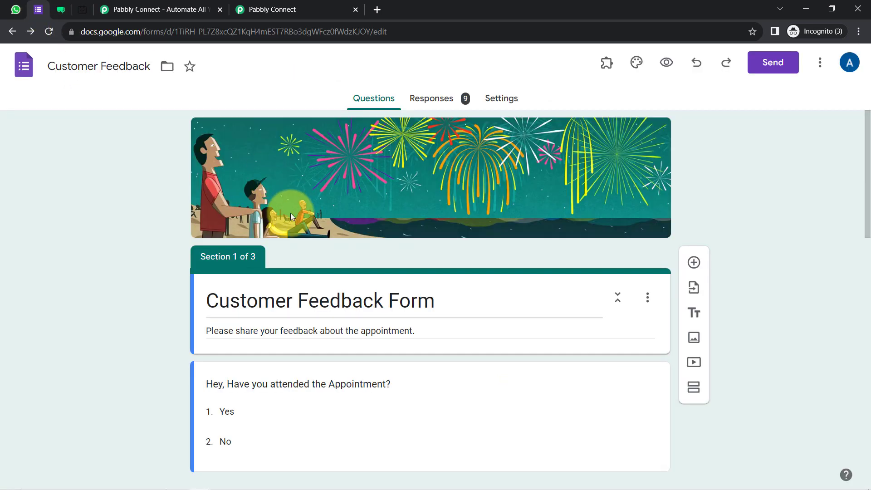
pyautogui.click(90, 32)
pyautogui.click(139, 181)
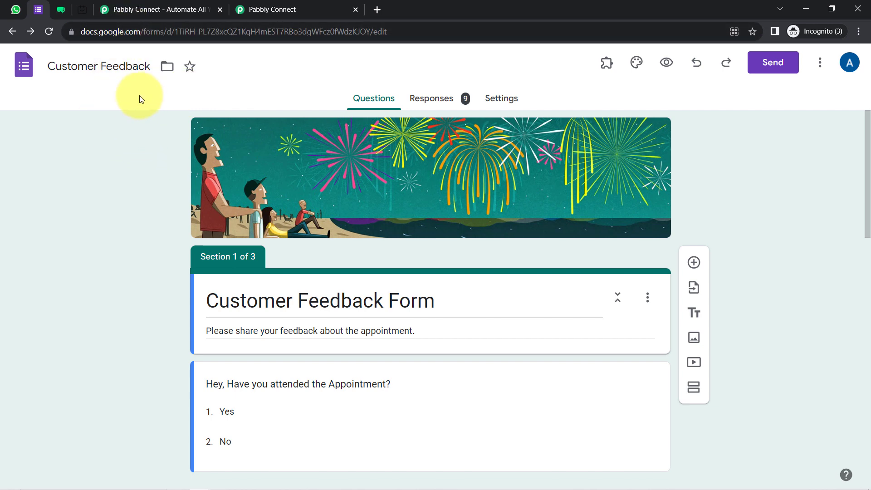
pyautogui.click(66, 7)
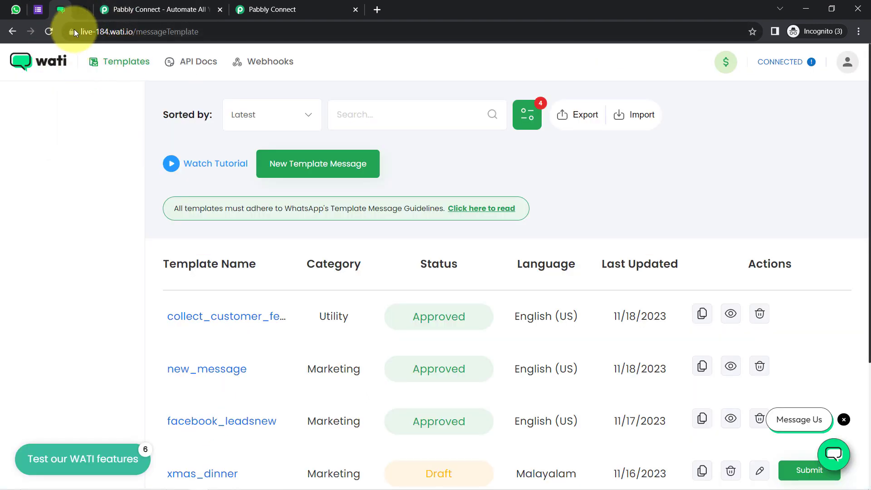
pyautogui.click(82, 8)
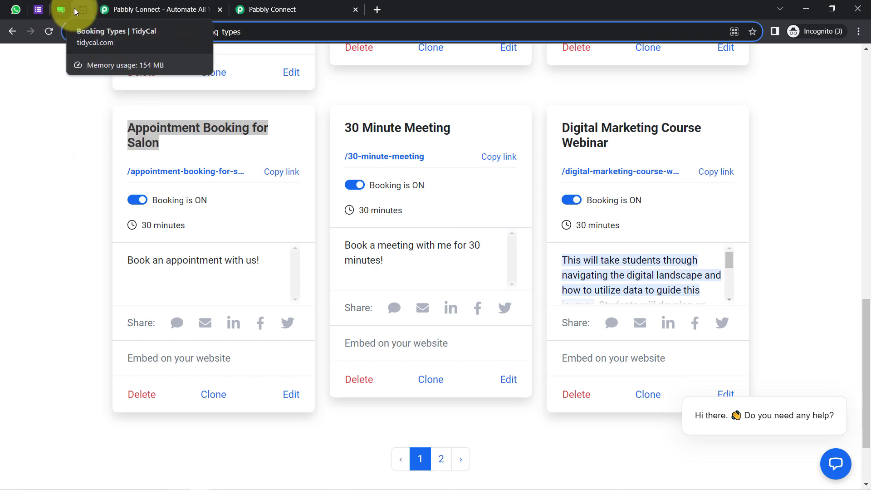
# Step: Switch to the Pabbly Connect website and read its home page headline on connecting applications and automating tasks
pyautogui.click(145, 9)
pyautogui.moveTo(90, 33); pyautogui.dragTo(195, 20)
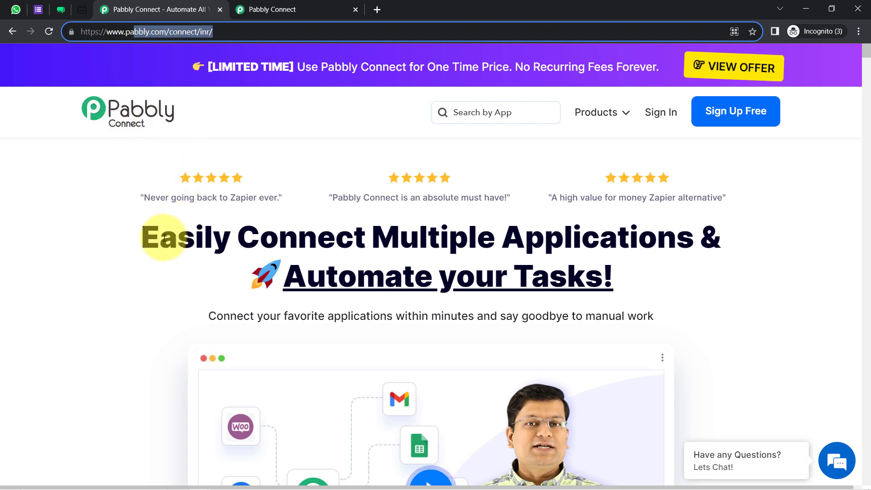
pyautogui.moveTo(160, 237); pyautogui.dragTo(582, 312)
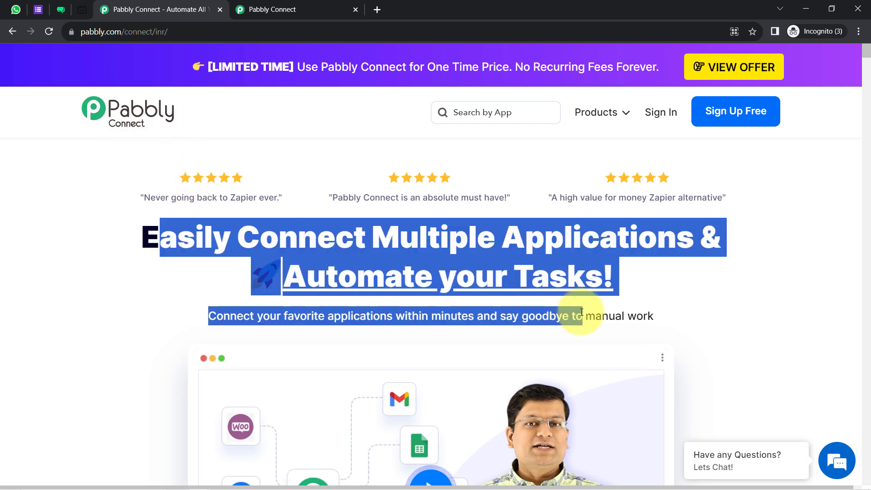
pyautogui.click(240, 7)
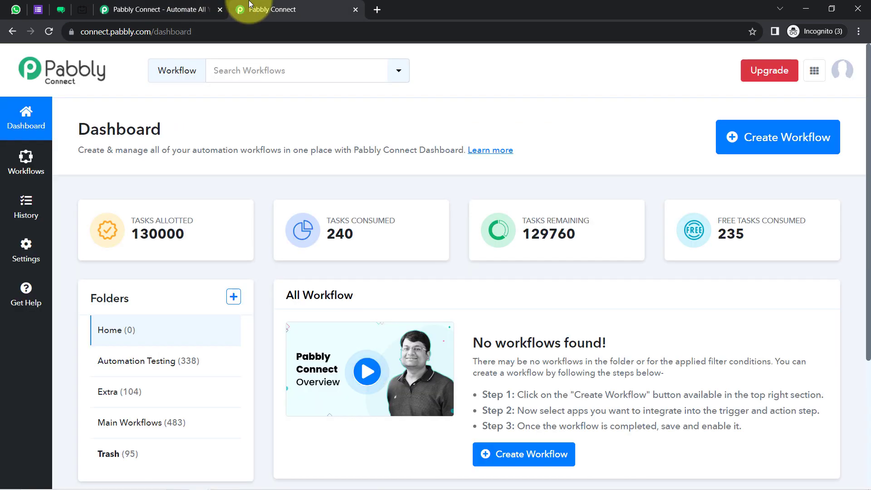
pyautogui.click(164, 9)
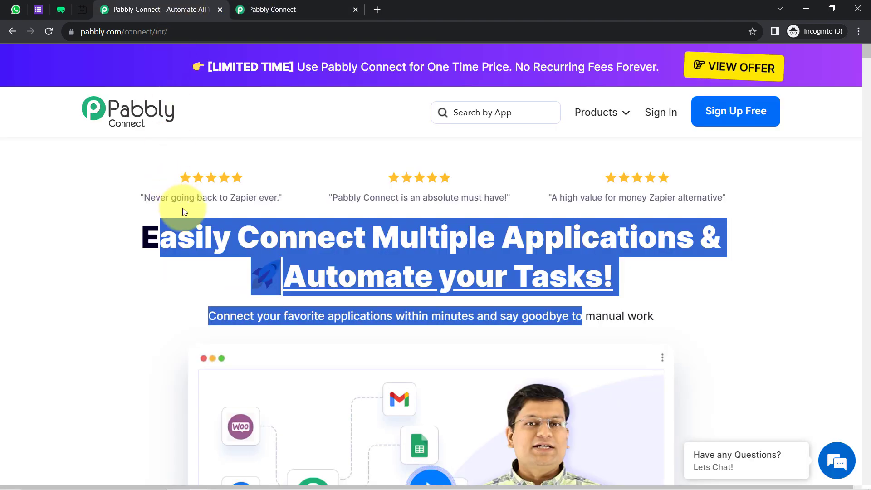
pyautogui.click(182, 236)
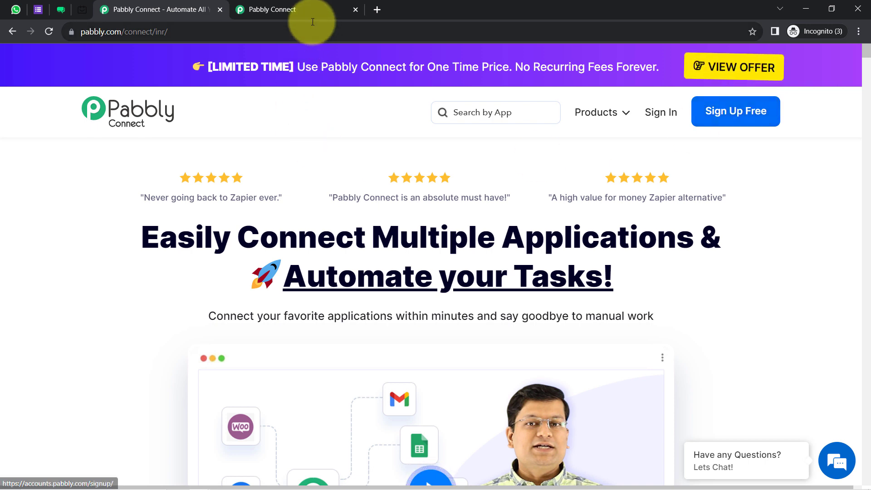
# Step: In the Pabbly Connect dashboard, create the workflow "Collect Customers Feedback from WhatsApp Automatically" in the Main Workflows folder and collapse its trigger step
pyautogui.click(304, 8)
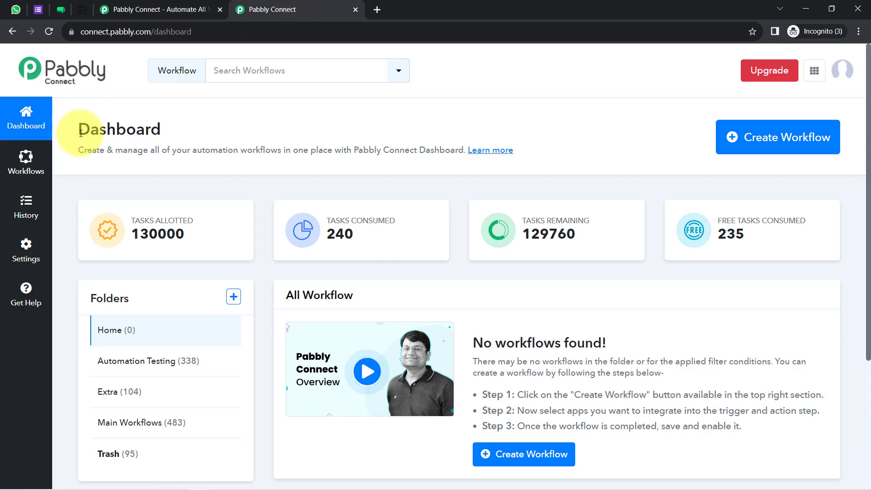
pyautogui.moveTo(75, 132); pyautogui.dragTo(175, 134)
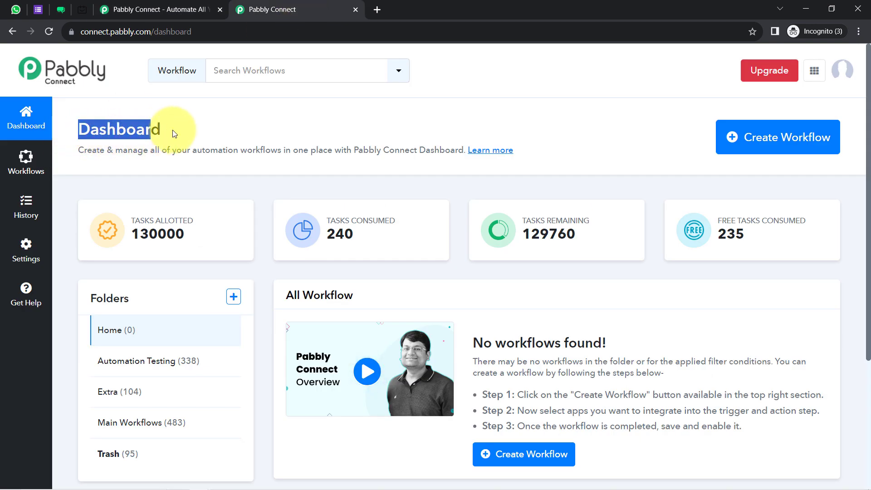
pyautogui.click(762, 137)
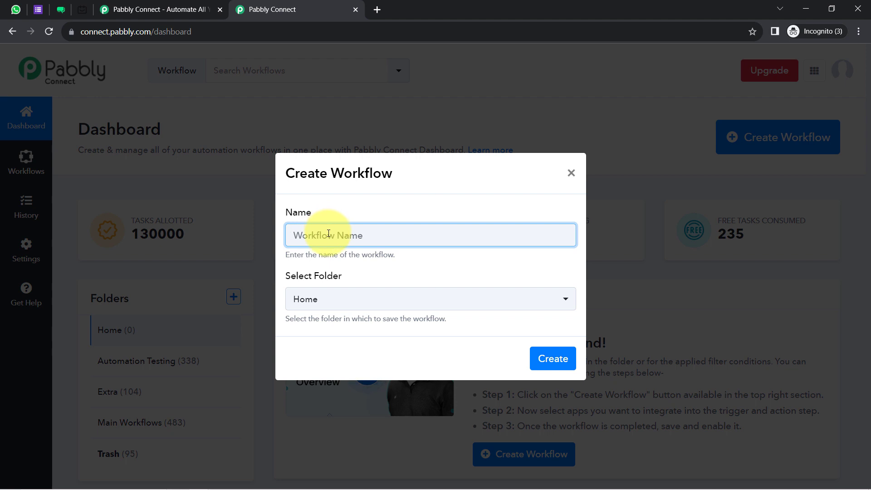
pyautogui.write('Collect Customers Feedback from WhatsApp Automatically')
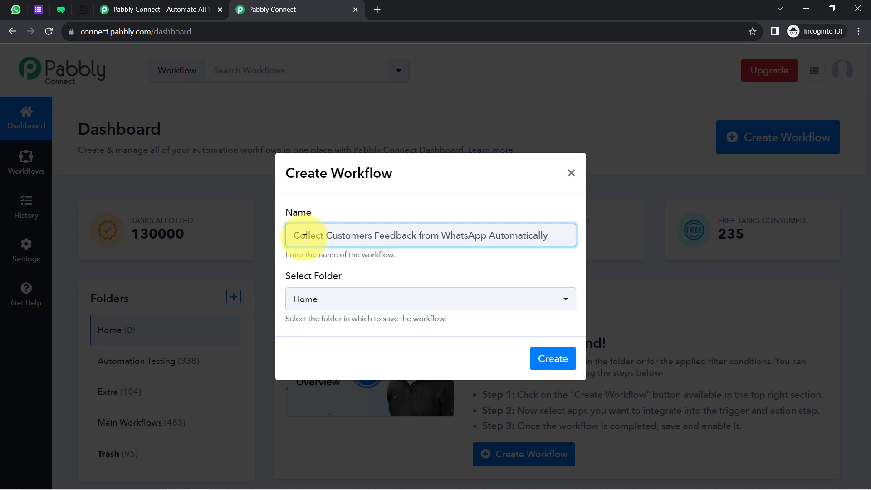
pyautogui.moveTo(319, 237); pyautogui.dragTo(537, 239)
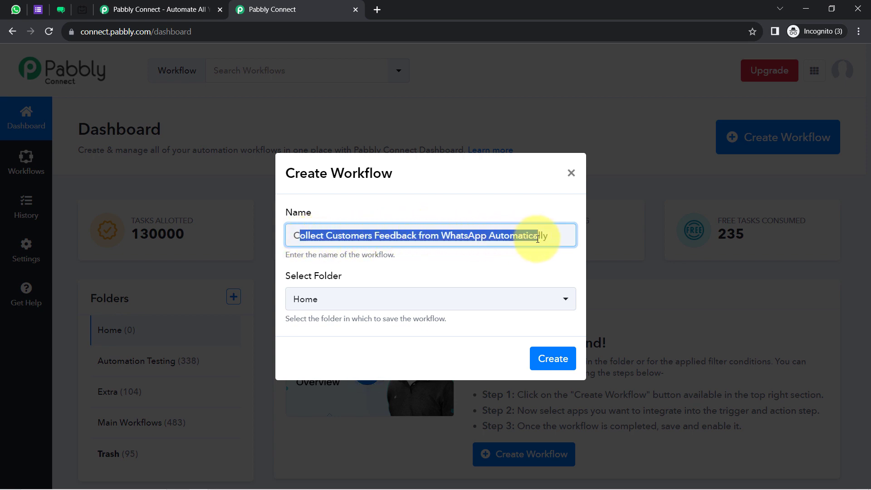
pyautogui.click(307, 300)
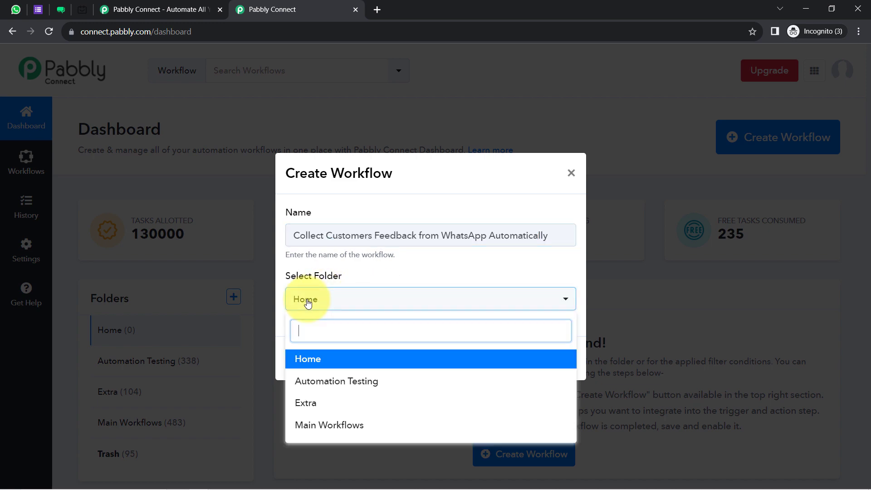
pyautogui.click(308, 425)
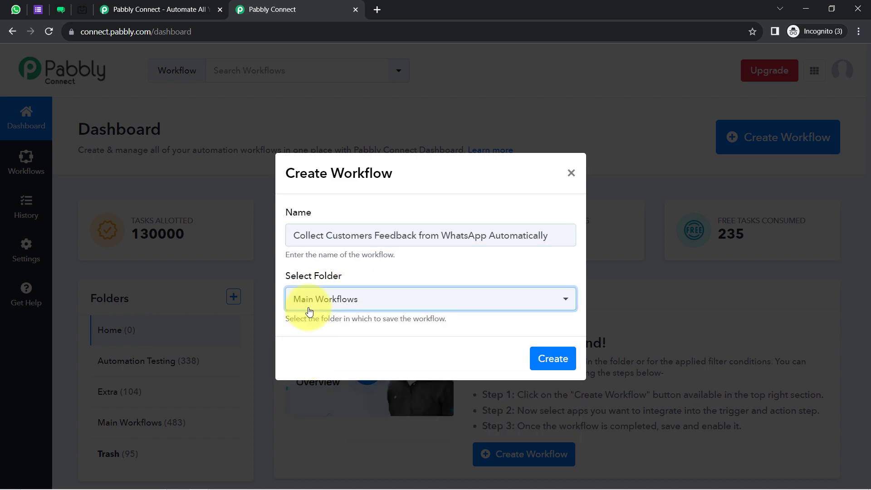
pyautogui.click(552, 359)
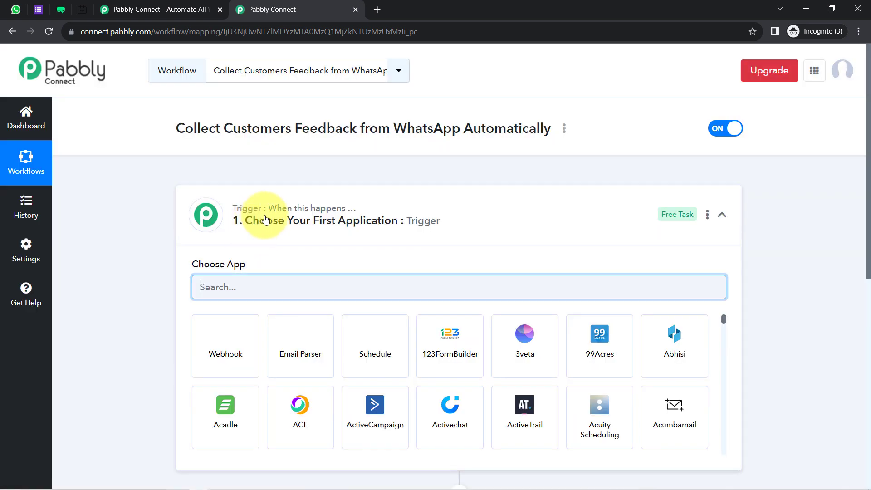
pyautogui.click(327, 228)
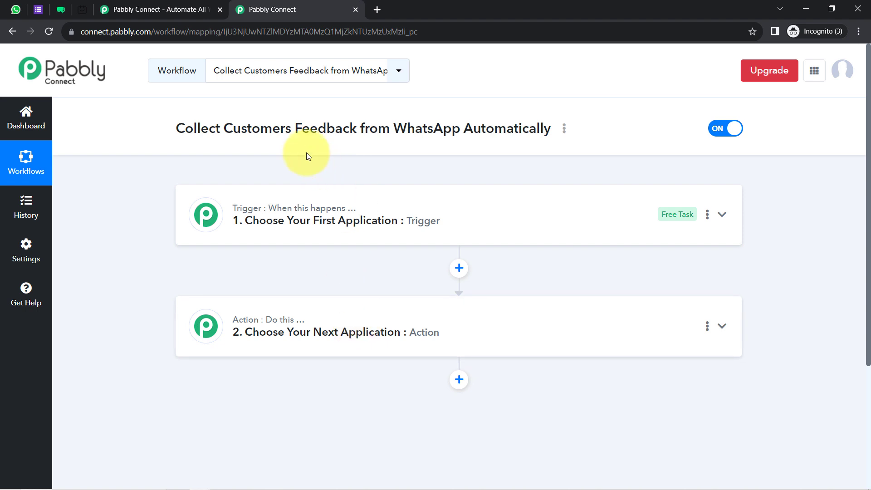
# Step: Expand the workflow's trigger step and search its app list for "tidy"
pyautogui.moveTo(183, 127); pyautogui.dragTo(531, 123)
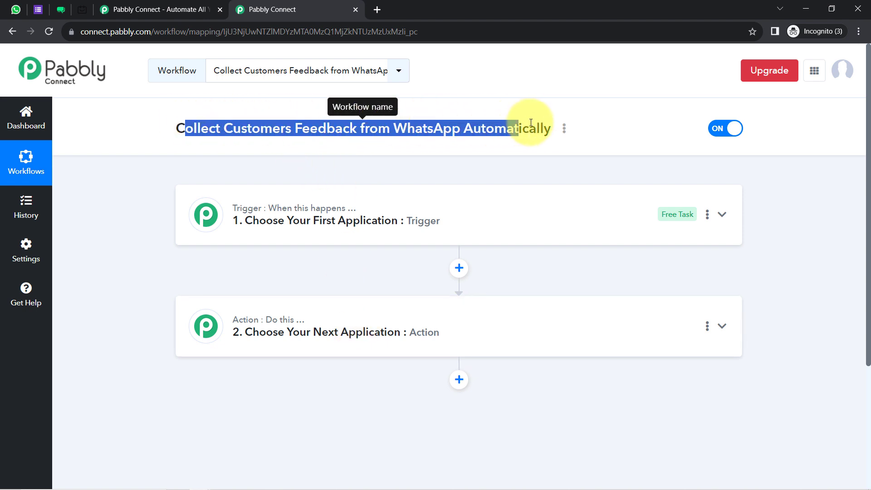
pyautogui.click(347, 217)
pyautogui.click(241, 290)
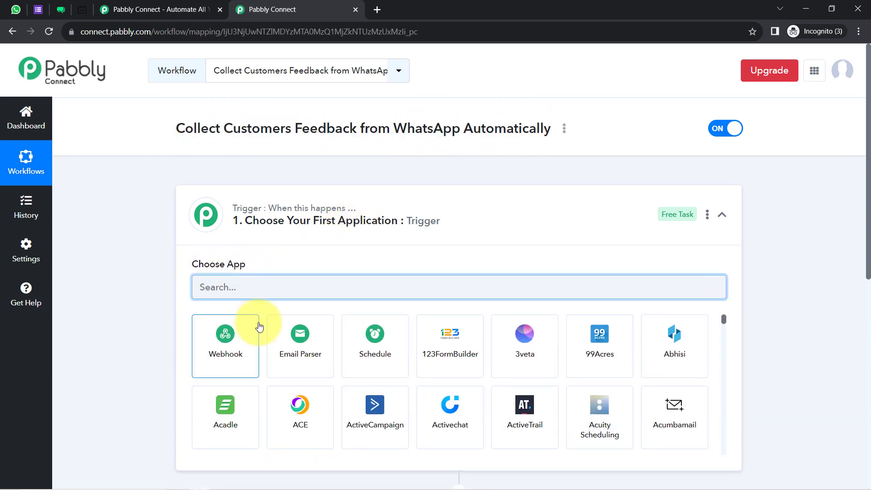
pyautogui.write('tidy')
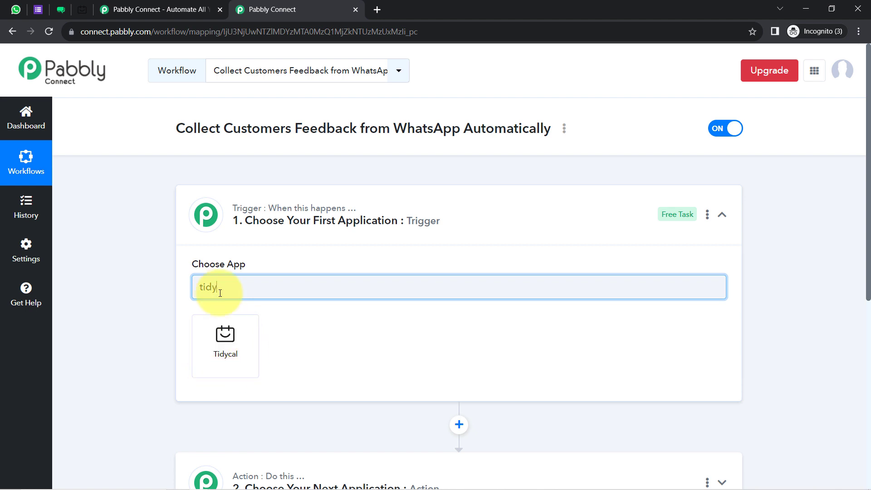
# Step: Search the trigger's app list for alternative scheduling apps, using "acui" and then "cal"
pyautogui.moveTo(221, 289); pyautogui.dragTo(195, 314)
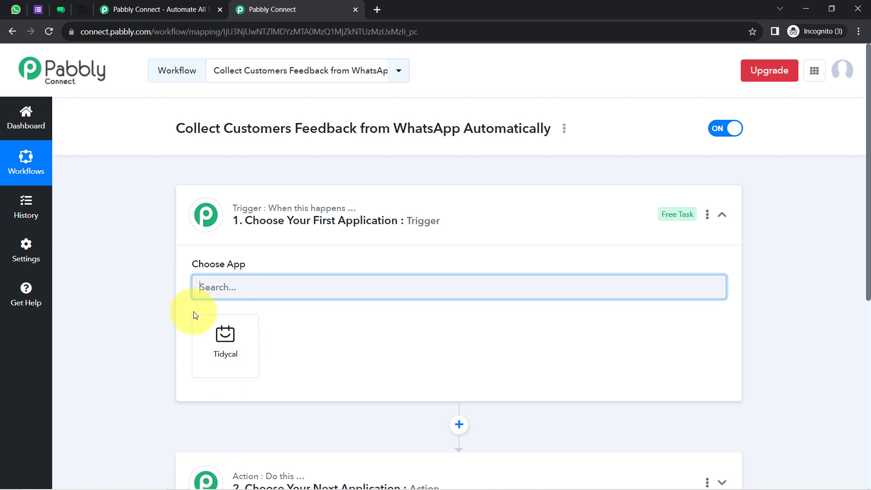
pyautogui.write('acui')
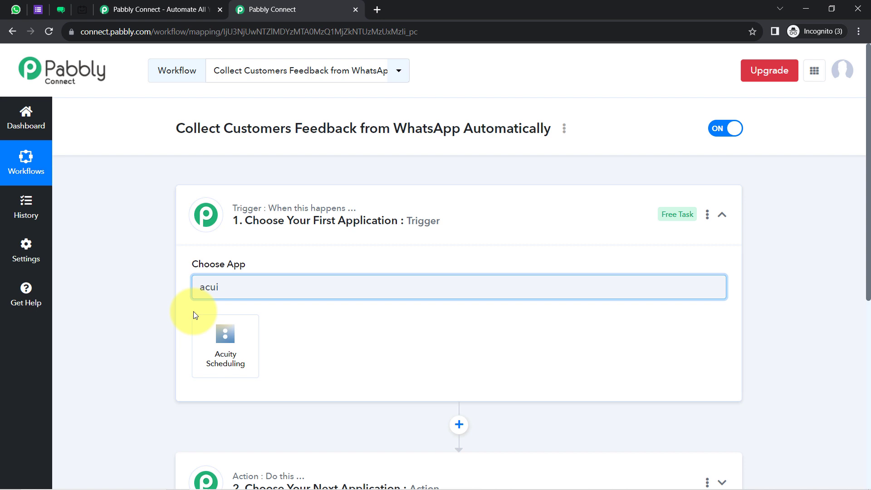
pyautogui.press('BackSpace')
pyautogui.press('BackSpace')
pyautogui.press('BackSpace')
pyautogui.press('BackSpace')
pyautogui.write('cal')
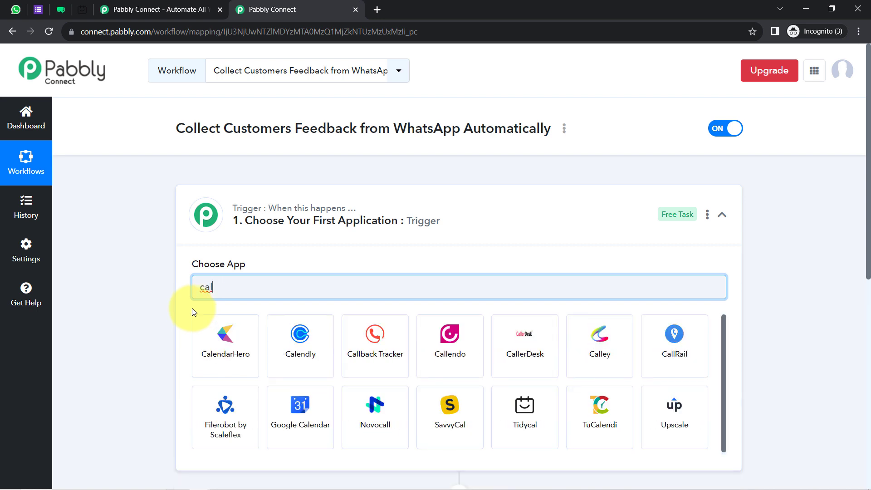
# Step: Search the app list again for "tidy" and choose Tidycal as the trigger app
pyautogui.moveTo(219, 290); pyautogui.dragTo(198, 307)
pyautogui.write('tidy')
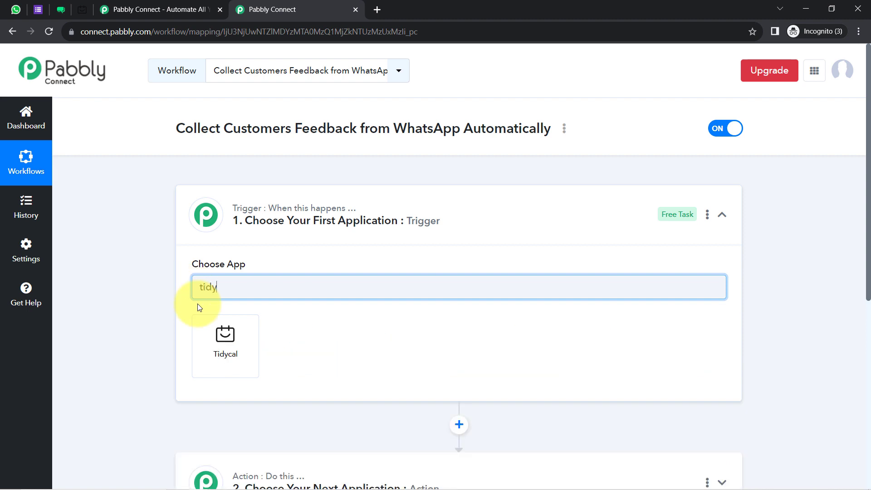
pyautogui.click(220, 335)
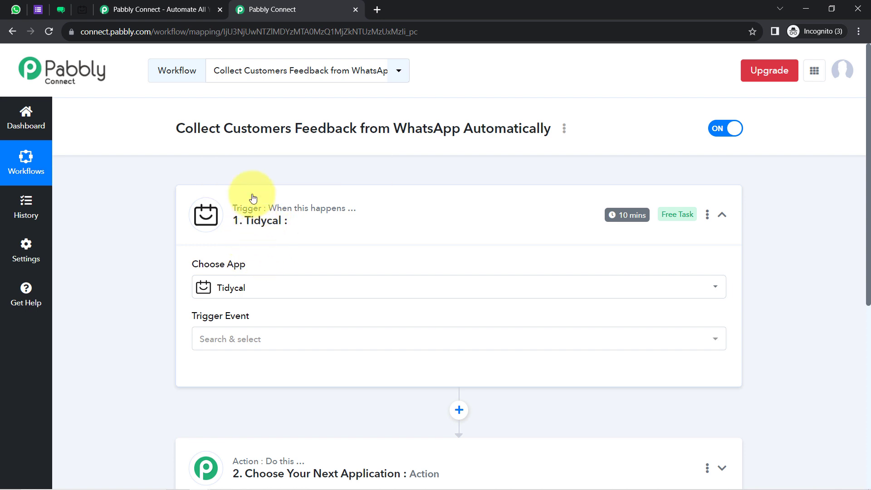
# Step: Expand the workflow's action step, search its apps for "wati" and choose WATI as the action app
pyautogui.scroll(-5, 857, 288)
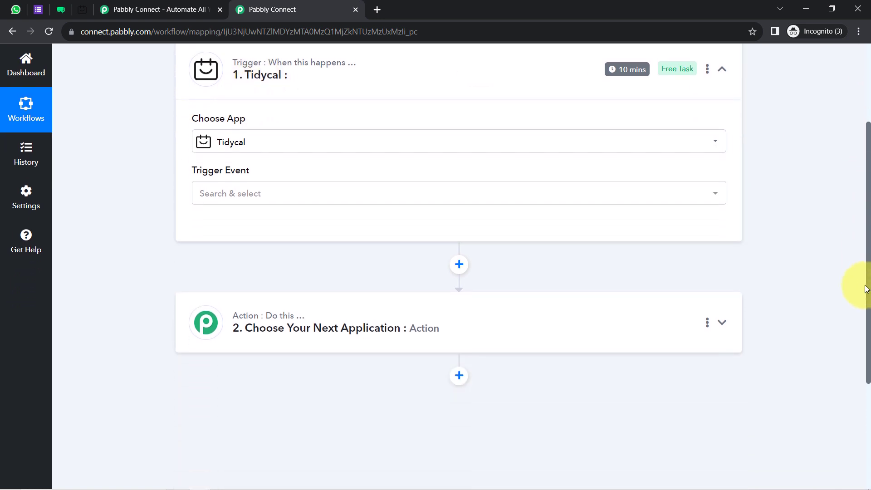
pyautogui.click(383, 246)
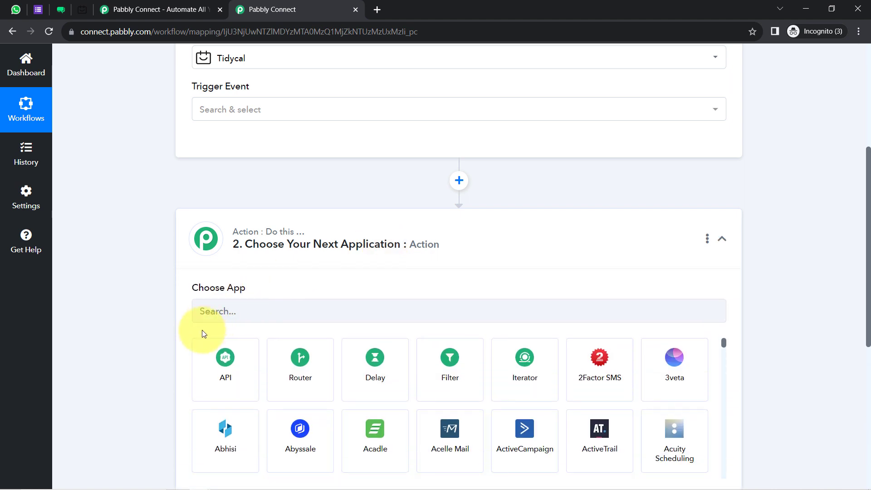
pyautogui.click(241, 319)
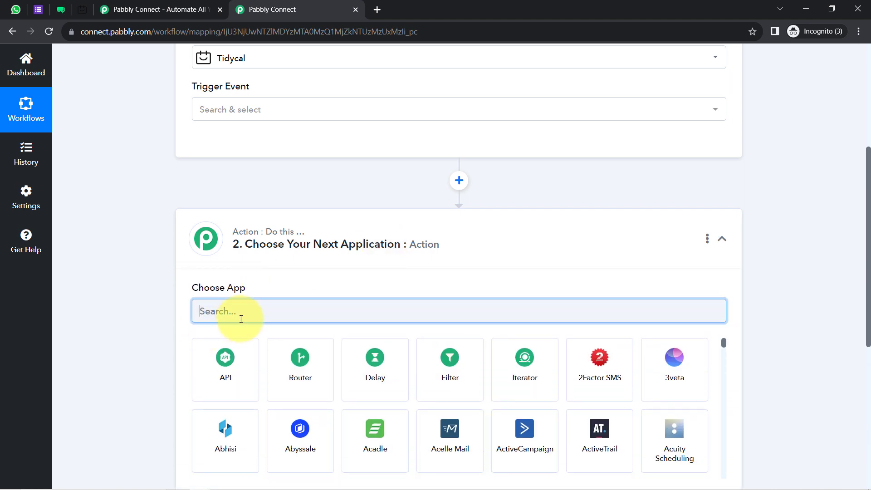
pyautogui.write('wati')
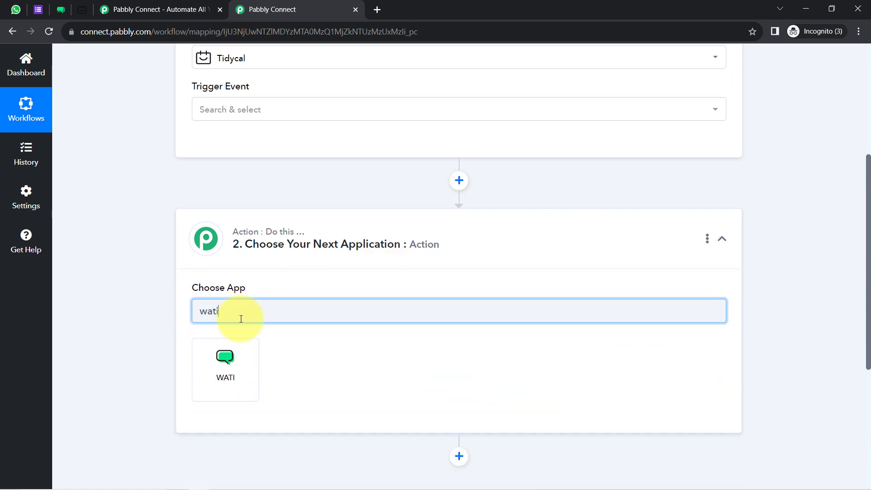
pyautogui.click(229, 361)
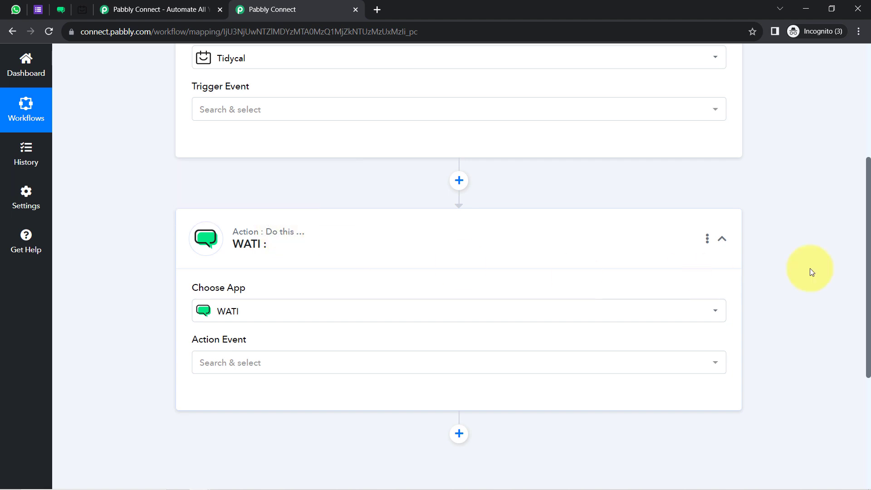
# Step: Collapse the Tidycal trigger step and the WATI action step
pyautogui.scroll(-3, 856, 291)
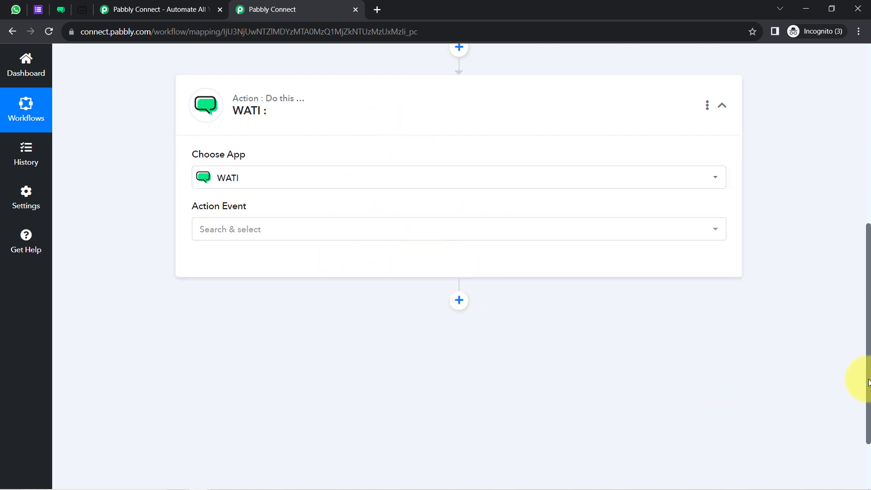
pyautogui.moveTo(868, 400); pyautogui.dragTo(862, 226)
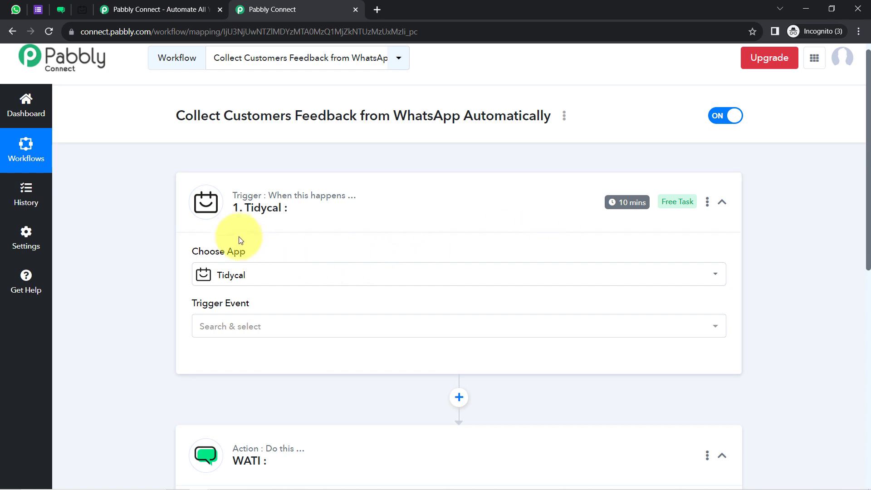
pyautogui.click(237, 220)
pyautogui.click(247, 334)
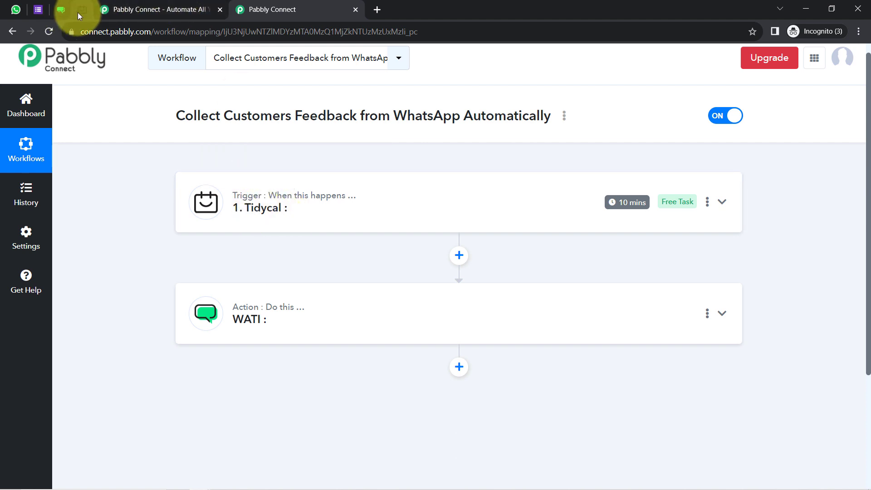
# Step: Switch to TidyCal to look at the Appointment Booking for Salon booking type, and return to the Pabbly Connect workflow
pyautogui.click(78, 12)
pyautogui.click(27, 160)
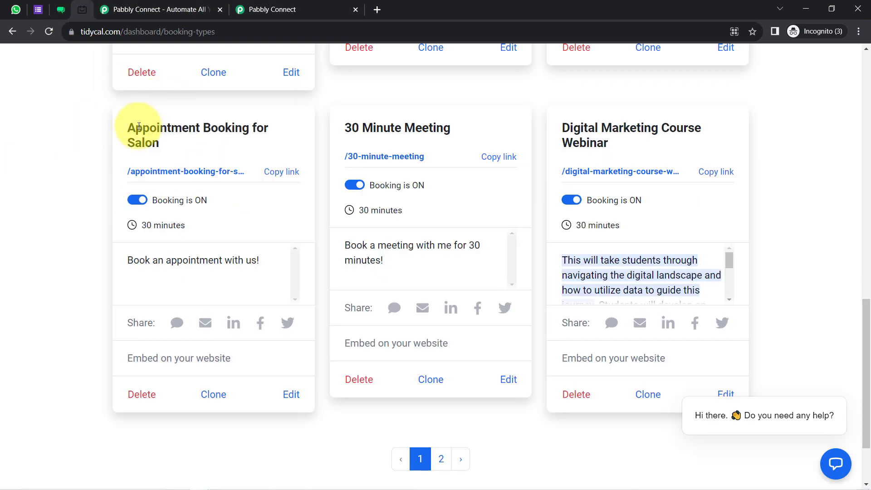
pyautogui.moveTo(139, 127); pyautogui.dragTo(160, 144)
pyautogui.click(272, 10)
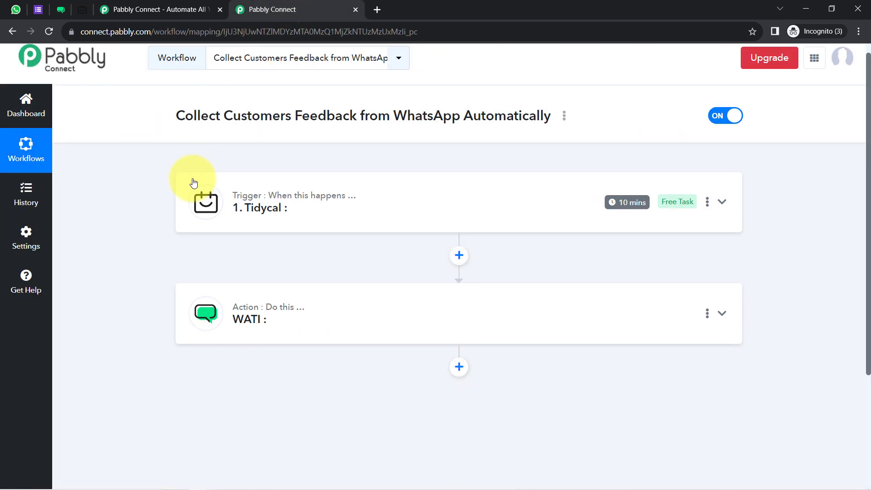
# Step: Set the Tidycal trigger event to New Booking and connect the Tidycal account to the trigger
pyautogui.click(243, 211)
pyautogui.click(205, 325)
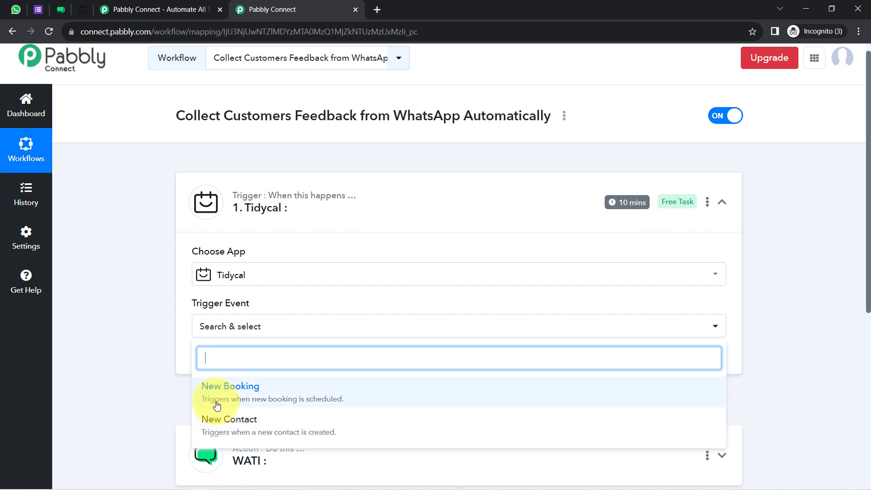
pyautogui.click(291, 402)
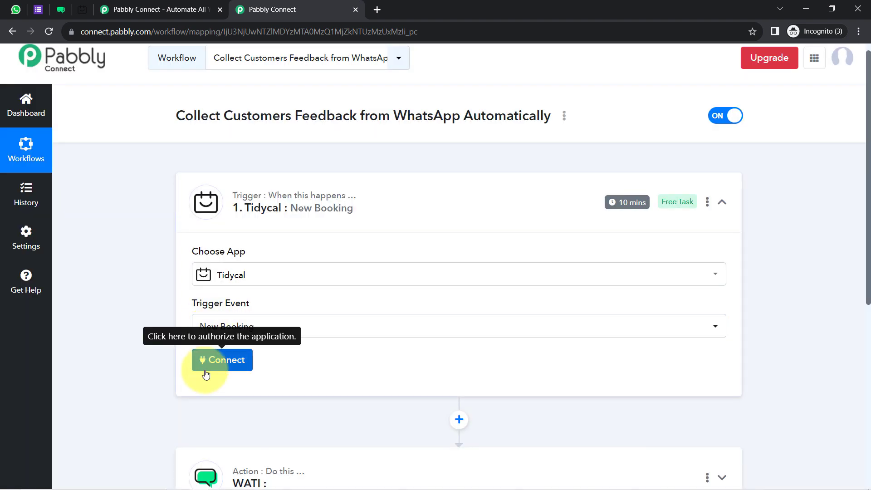
pyautogui.click(206, 365)
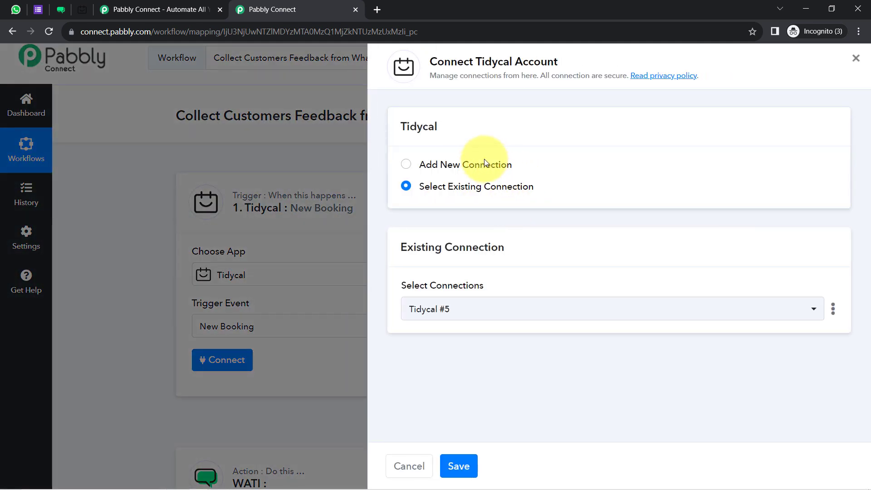
pyautogui.click(484, 161)
pyautogui.click(430, 294)
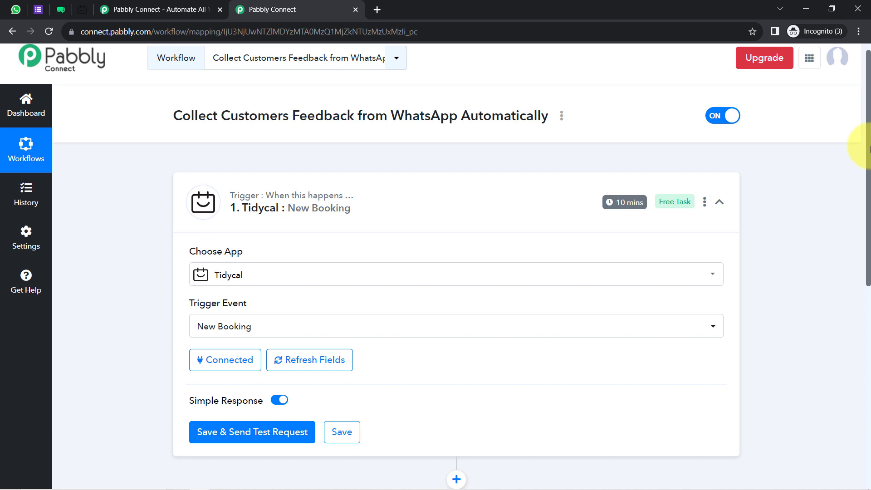
# Step: Copy the Appointment Booking for Salon link from TidyCal and open that booking page in a new browser tab
pyautogui.moveTo(869, 148); pyautogui.dragTo(864, 237)
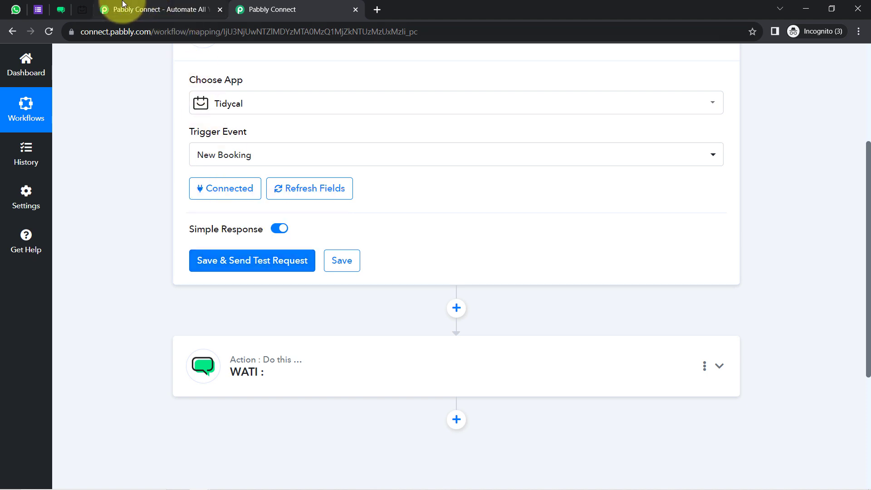
pyautogui.click(83, 7)
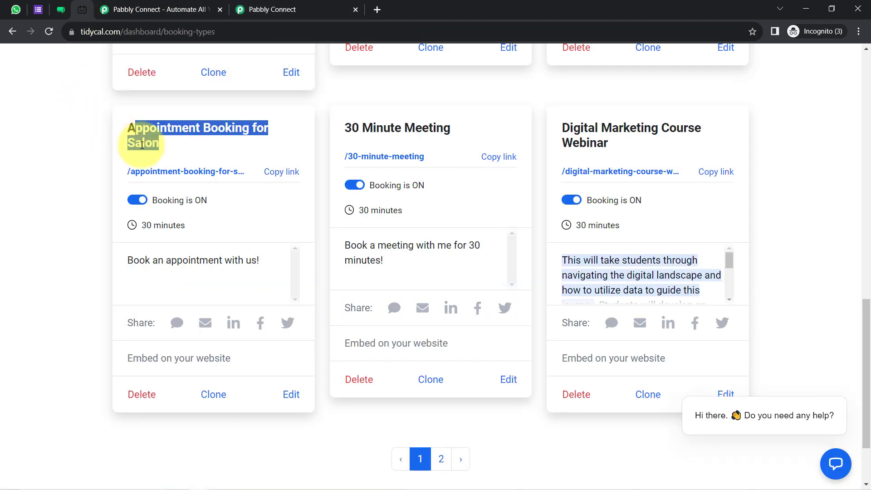
pyautogui.click(281, 173)
pyautogui.click(377, 8)
pyautogui.hotkey('ctrl', 'v')
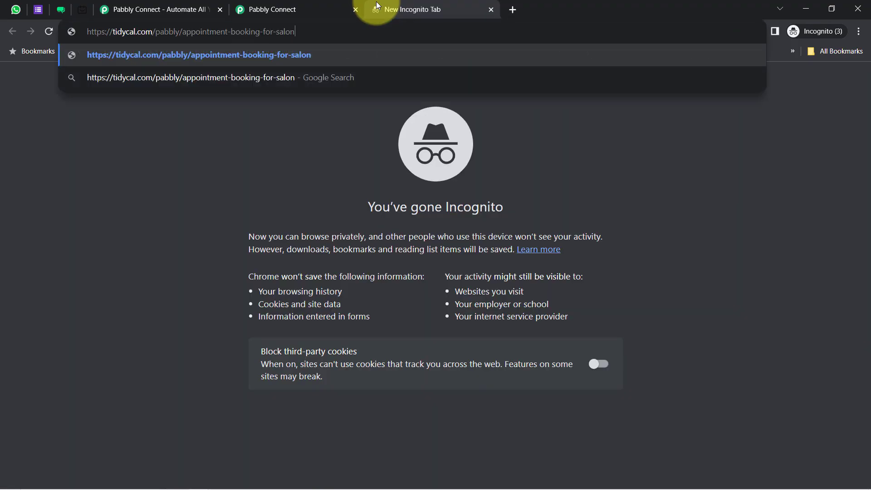
pyautogui.press('Return')
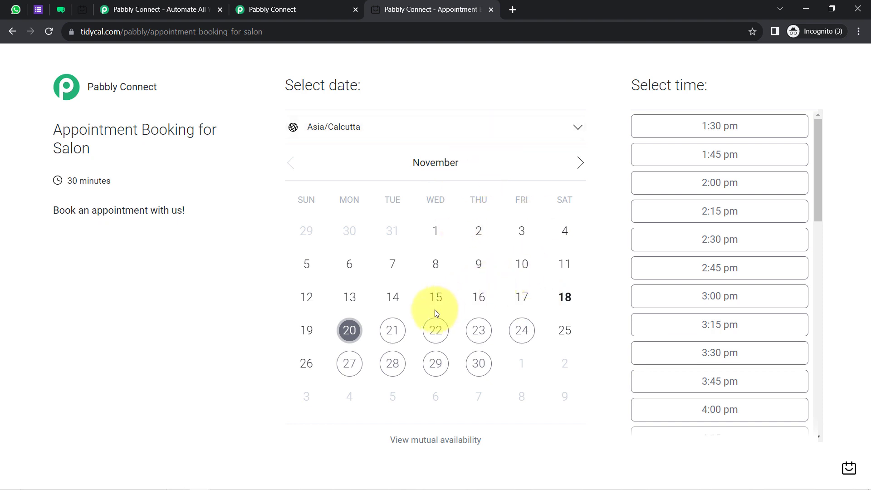
# Step: Select Tuesday, November 21st at 2:15 pm as the salon appointment slot
pyautogui.click(392, 330)
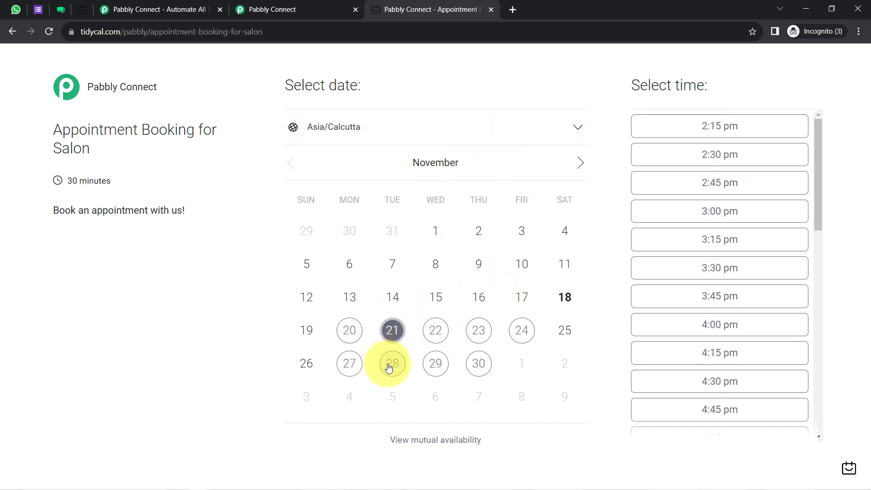
pyautogui.click(414, 330)
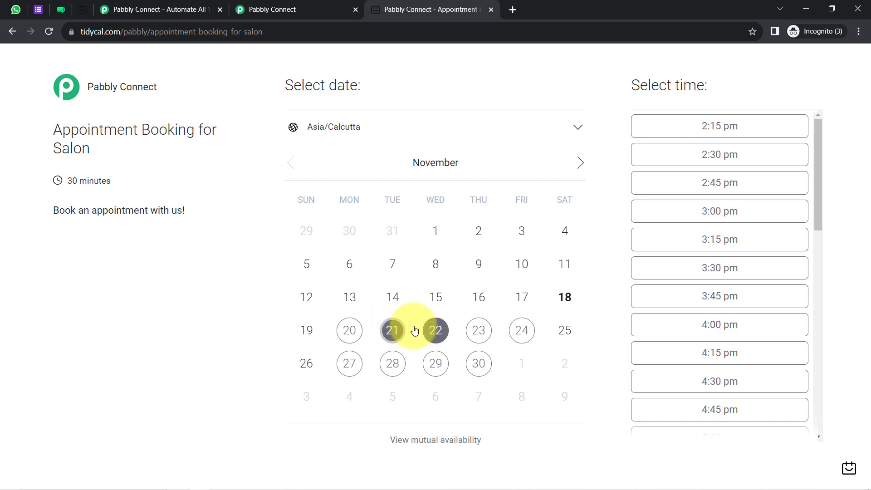
pyautogui.click(737, 136)
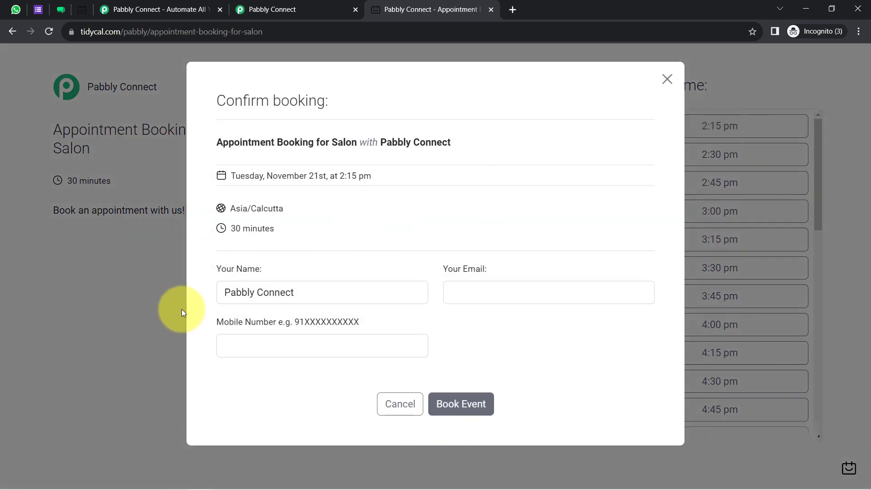
# Step: Fill in the test customer's name, e-mail and mobile number in the booking confirmation and book the event
pyautogui.tripleClick(282, 292)
pyautogui.press('BackSpace')
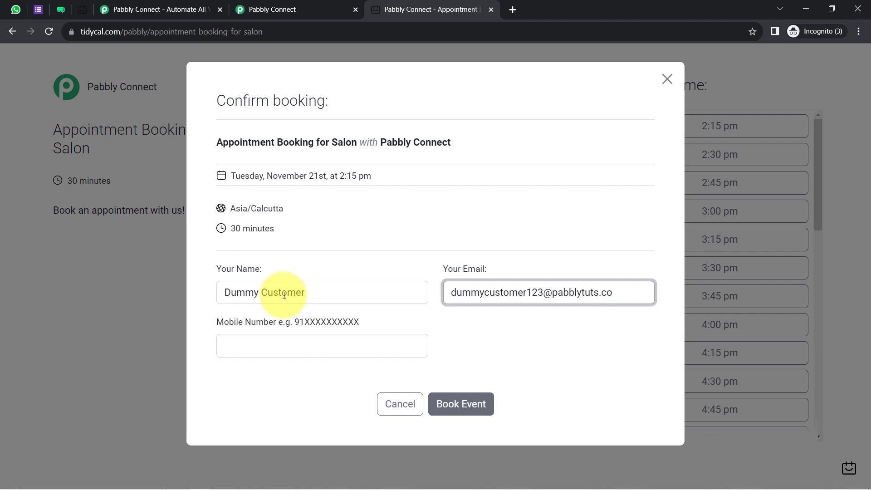
pyautogui.press('Tab')
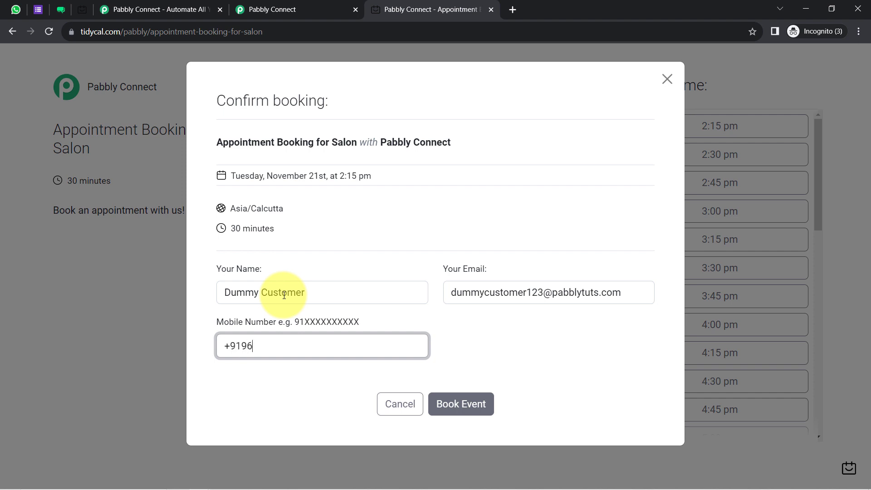
pyautogui.press('BackSpace')
pyautogui.press('BackSpace')
pyautogui.press('BackSpace')
pyautogui.press('BackSpace')
pyautogui.press('BackSpace')
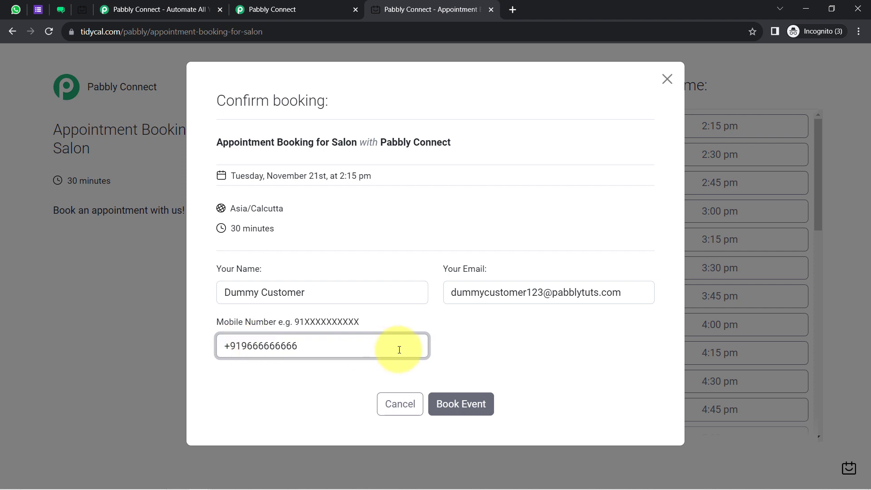
pyautogui.click(474, 403)
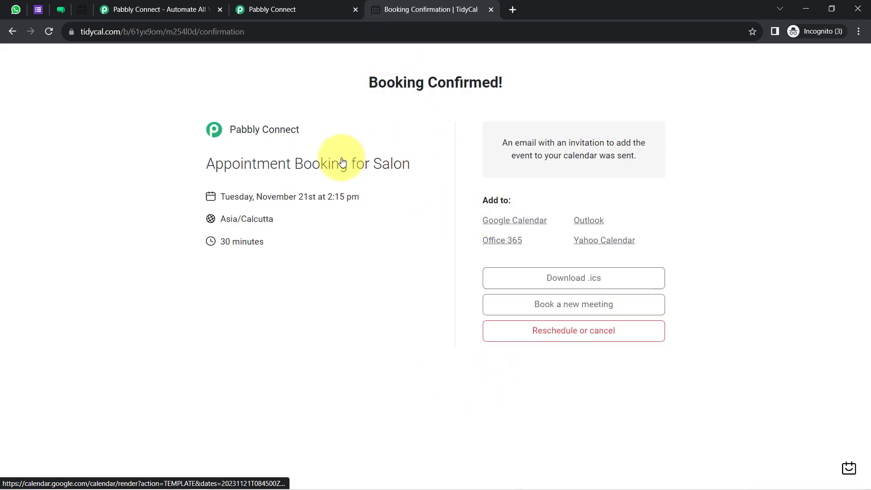
# Step: Switch back to the Pabbly Connect workflow, save the Tidycal trigger and send a test request to fetch the booking
pyautogui.moveTo(369, 215); pyautogui.dragTo(229, 70)
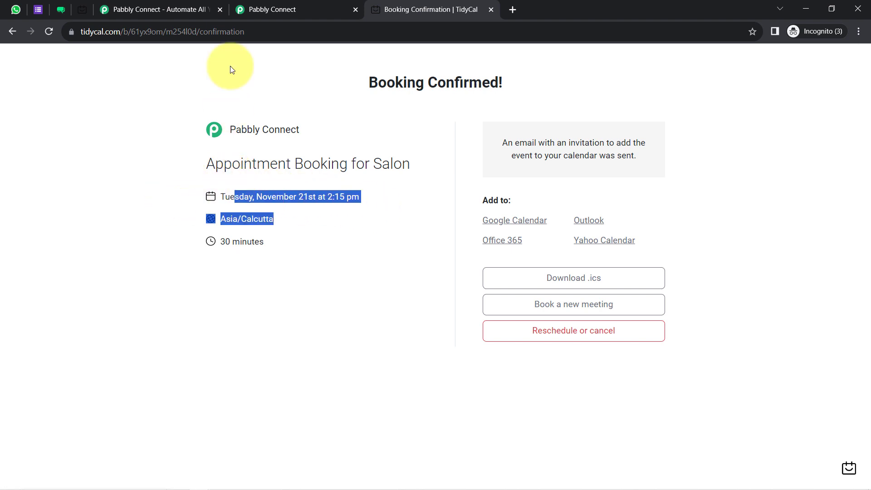
pyautogui.click(281, 10)
pyautogui.click(200, 267)
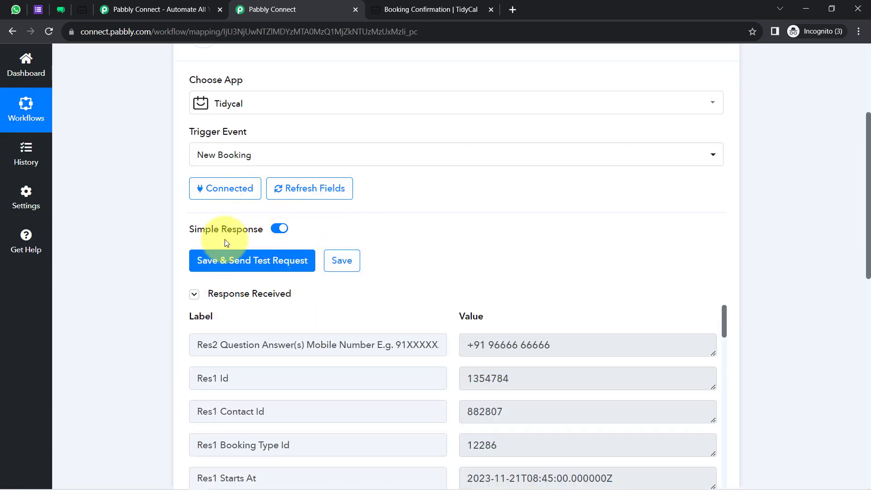
# Step: Examine the Tidycal trigger's received response for the mobile number, booking type title, and the customer's e-mail and name
pyautogui.click(228, 294)
pyautogui.click(228, 296)
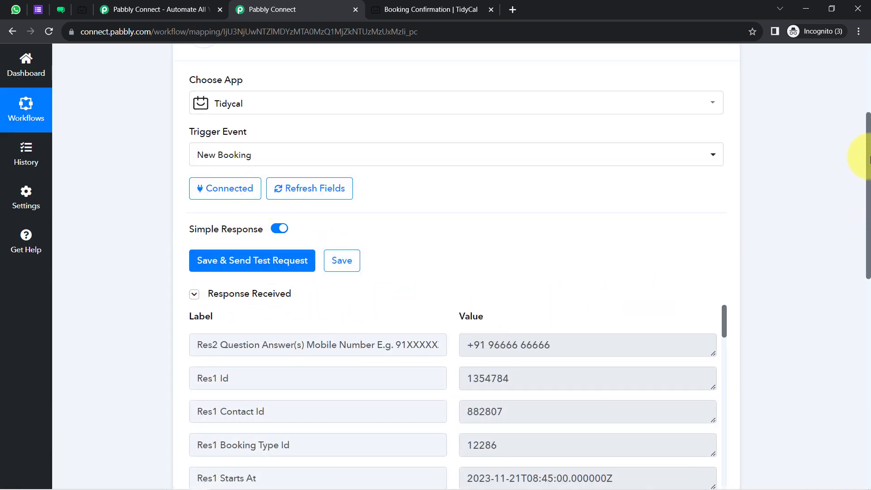
pyautogui.moveTo(868, 147); pyautogui.dragTo(865, 234)
pyautogui.moveTo(487, 116); pyautogui.dragTo(565, 112)
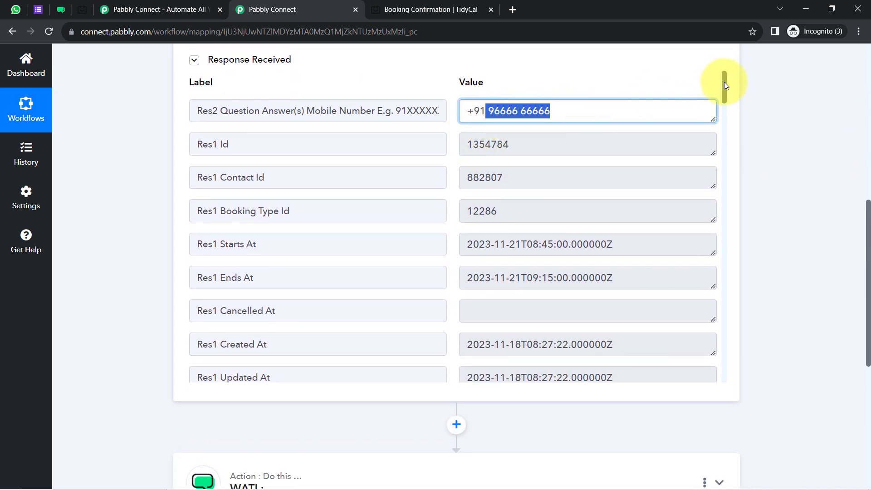
pyautogui.moveTo(723, 82); pyautogui.dragTo(725, 147)
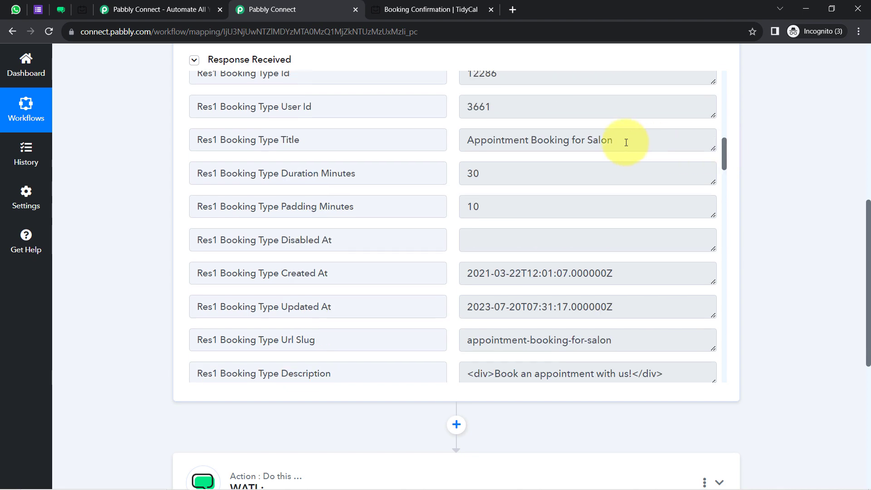
pyautogui.moveTo(481, 134); pyautogui.dragTo(575, 141)
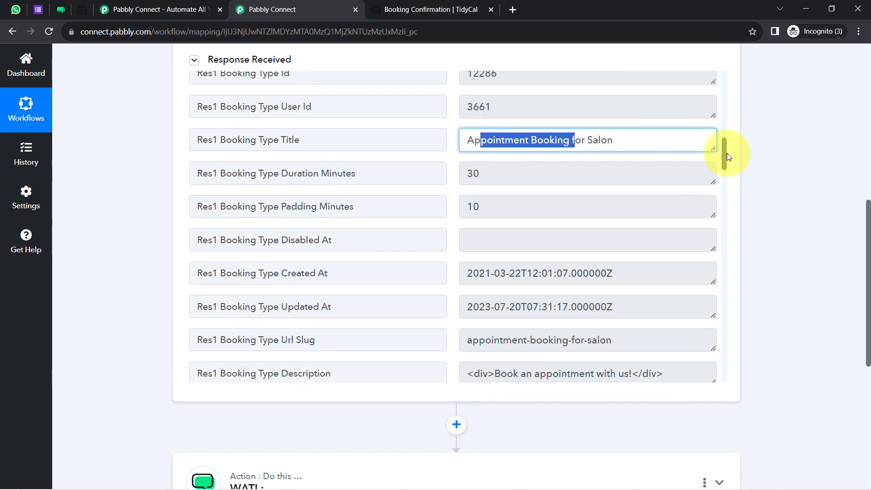
pyautogui.moveTo(724, 152); pyautogui.dragTo(715, 347)
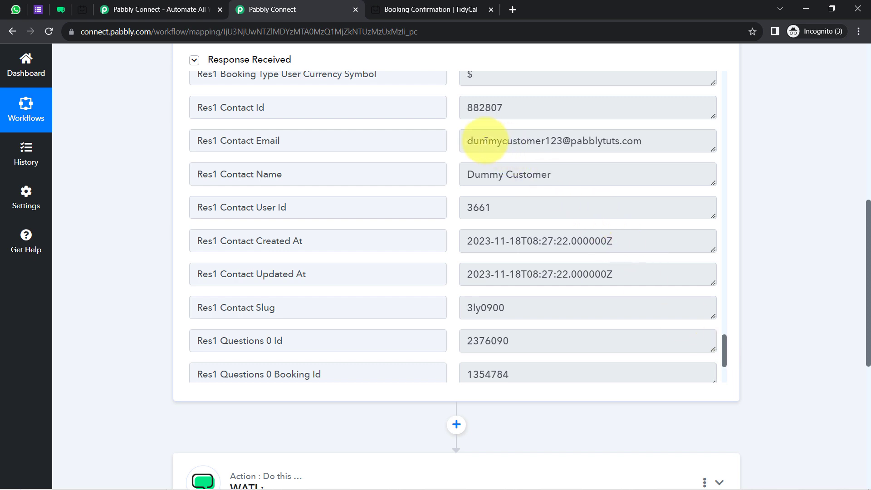
pyautogui.moveTo(486, 141); pyautogui.dragTo(547, 175)
pyautogui.click(500, 180)
pyautogui.moveTo(726, 347); pyautogui.dragTo(724, 366)
pyautogui.doubleClick(535, 295)
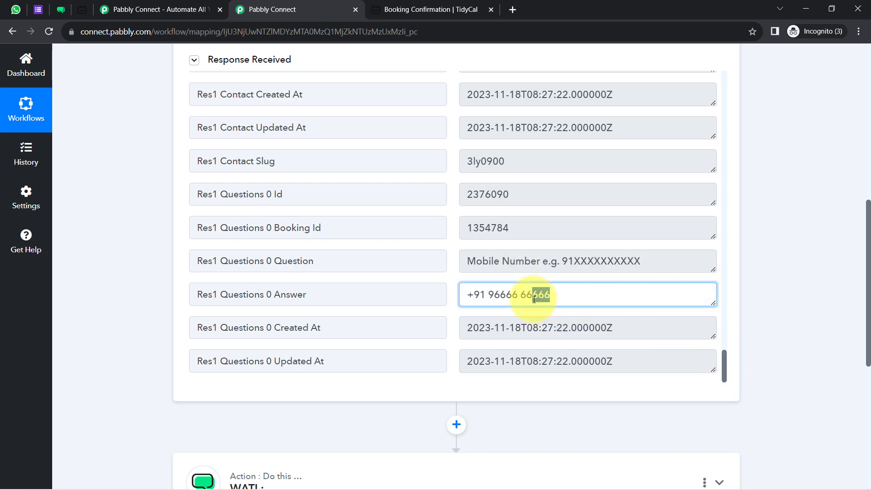
pyautogui.moveTo(723, 369); pyautogui.dragTo(714, 74)
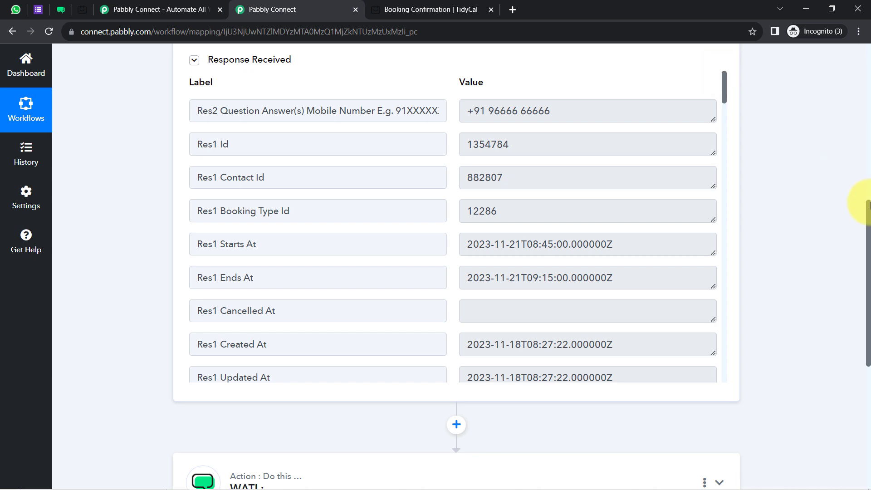
pyautogui.moveTo(868, 222); pyautogui.dragTo(844, 195)
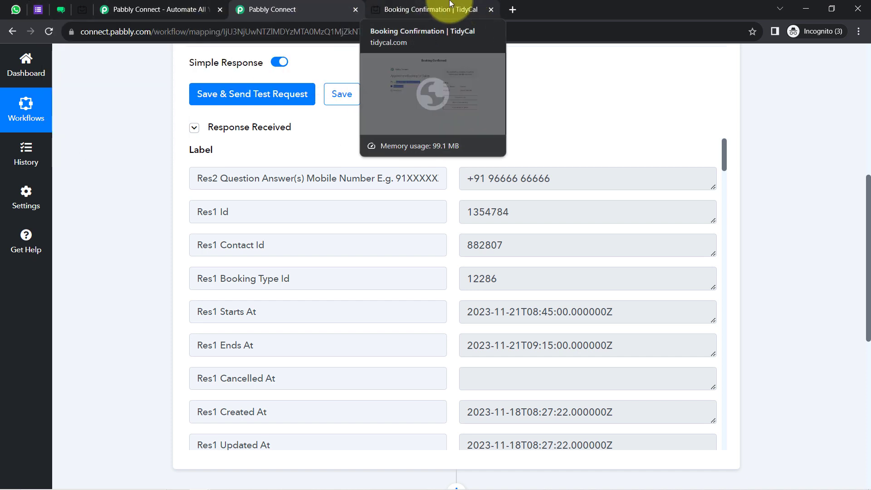
# Step: Close the TidyCal booking confirmation tab and check how often the workflow's Tidycal trigger polls for new data
pyautogui.click(427, 9)
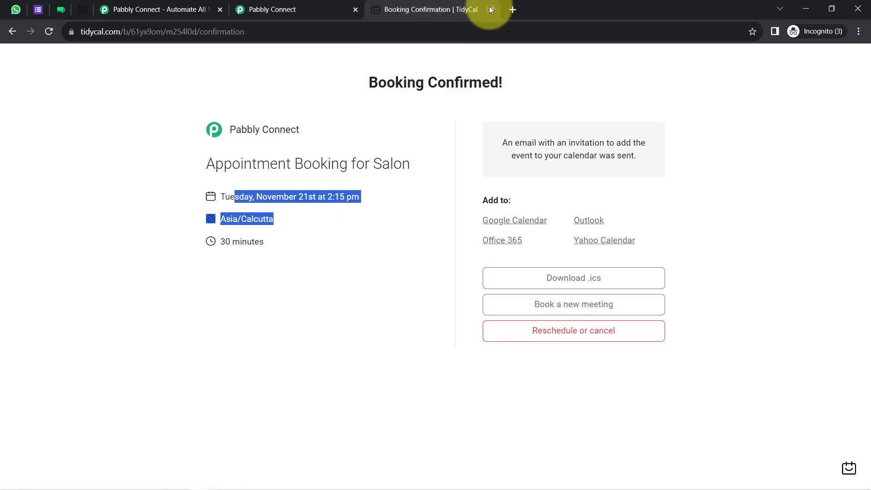
pyautogui.click(312, 4)
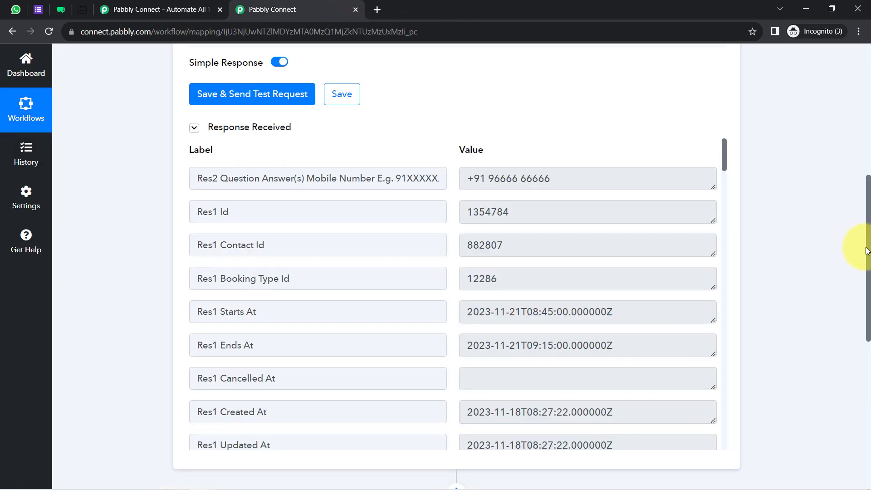
pyautogui.moveTo(868, 252); pyautogui.dragTo(864, 120)
pyautogui.moveTo(622, 214)
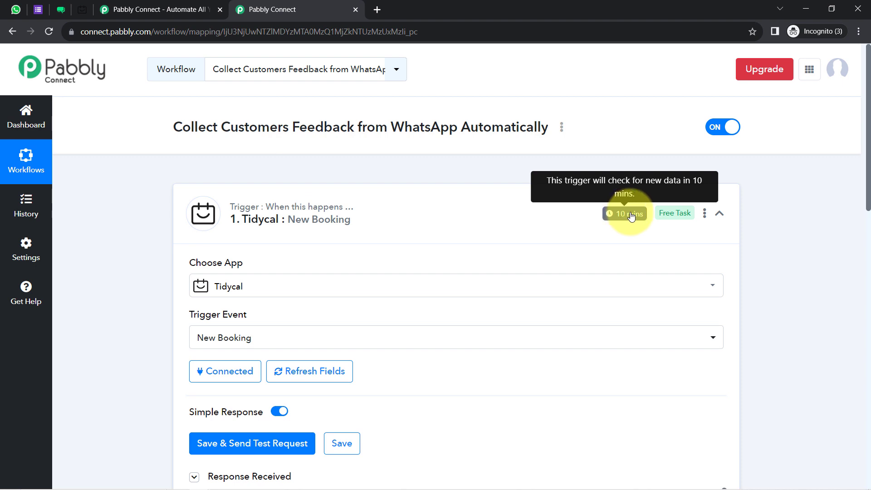
pyautogui.moveTo(285, 206)
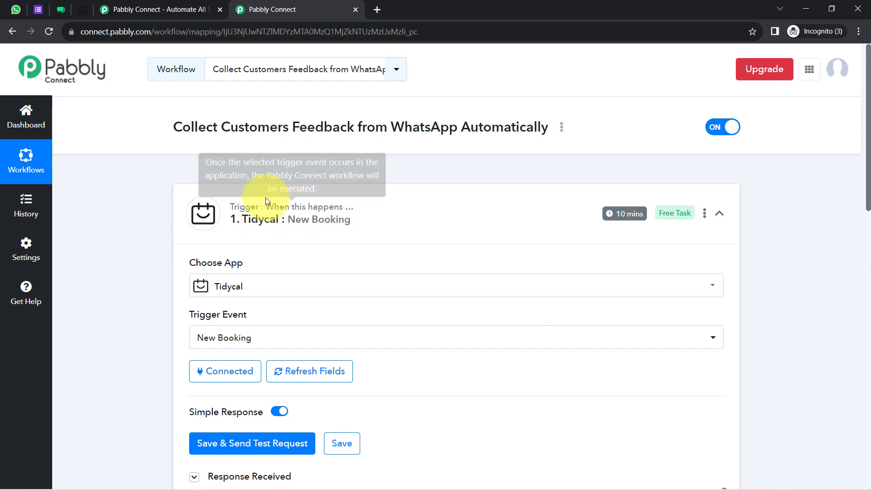
pyautogui.moveTo(269, 201)
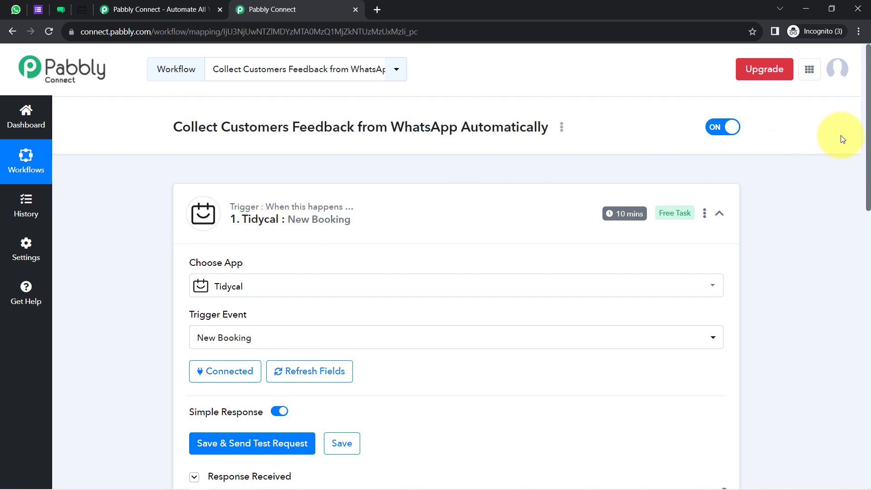
# Step: Examine the date and time portions of the Res1 Starts At value in the Tidycal response
pyautogui.moveTo(868, 132); pyautogui.dragTo(865, 293)
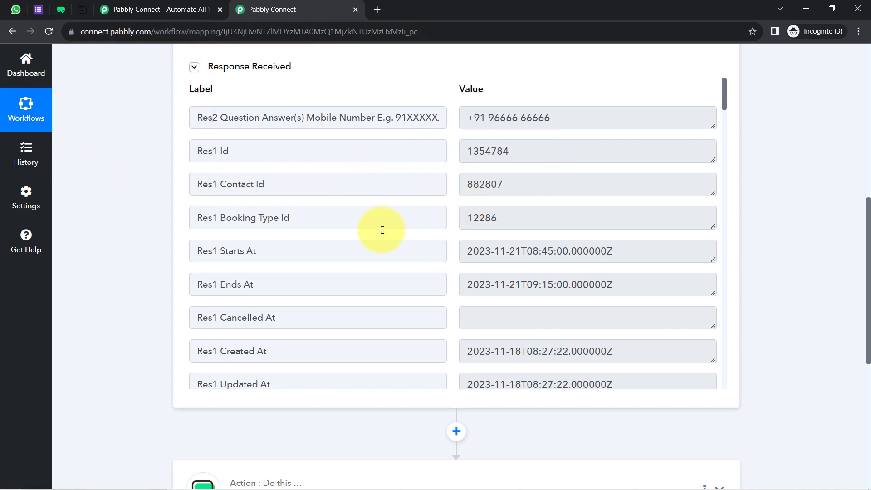
pyautogui.moveTo(218, 250); pyautogui.dragTo(384, 249)
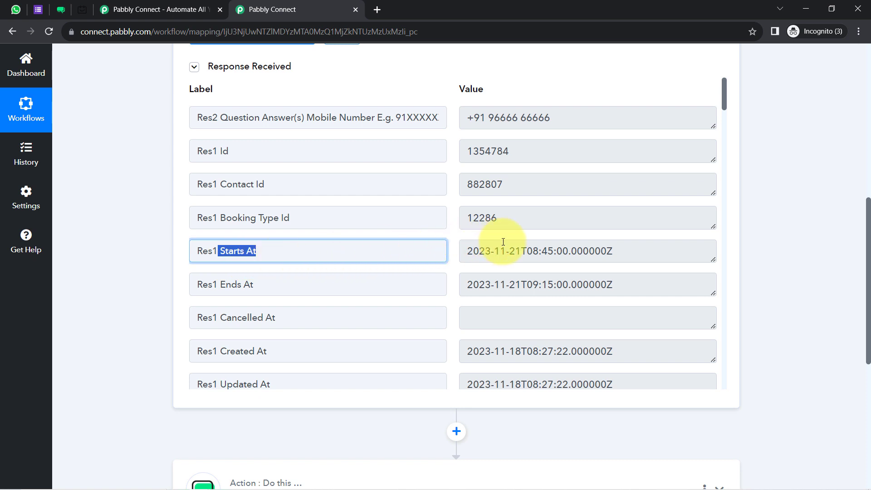
pyautogui.moveTo(532, 250); pyautogui.dragTo(545, 247)
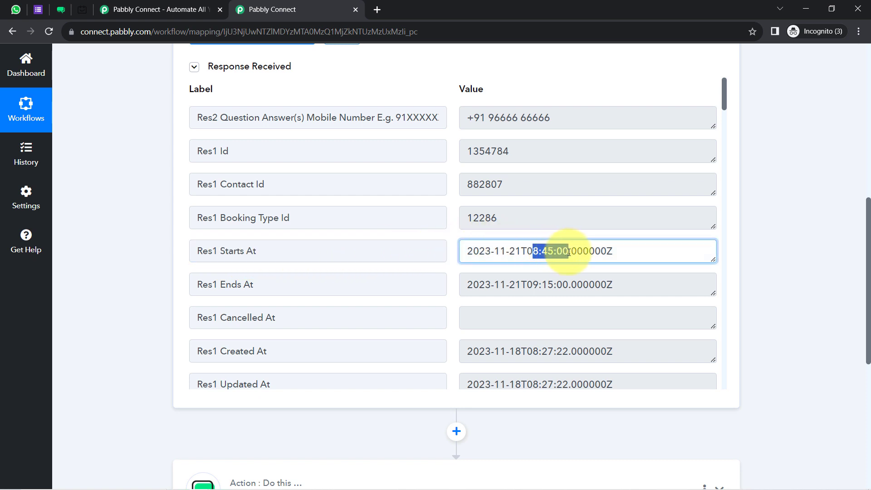
pyautogui.moveTo(522, 256); pyautogui.dragTo(451, 263)
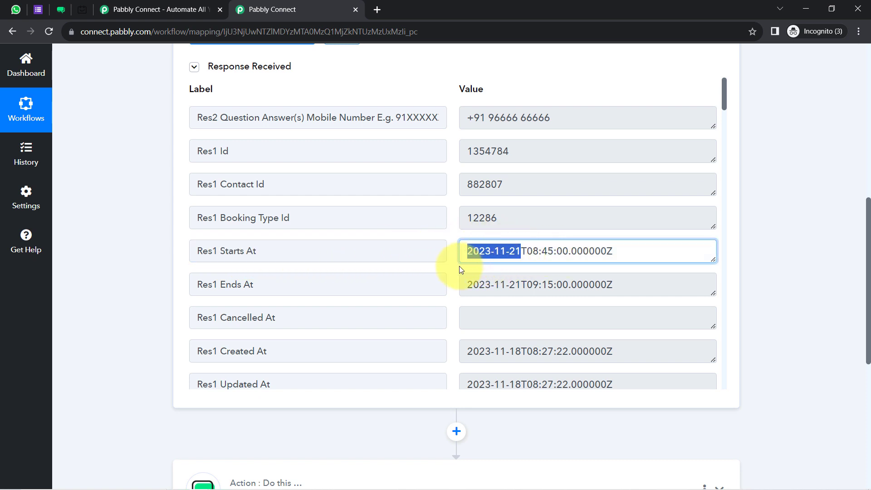
pyautogui.moveTo(533, 253); pyautogui.dragTo(583, 253)
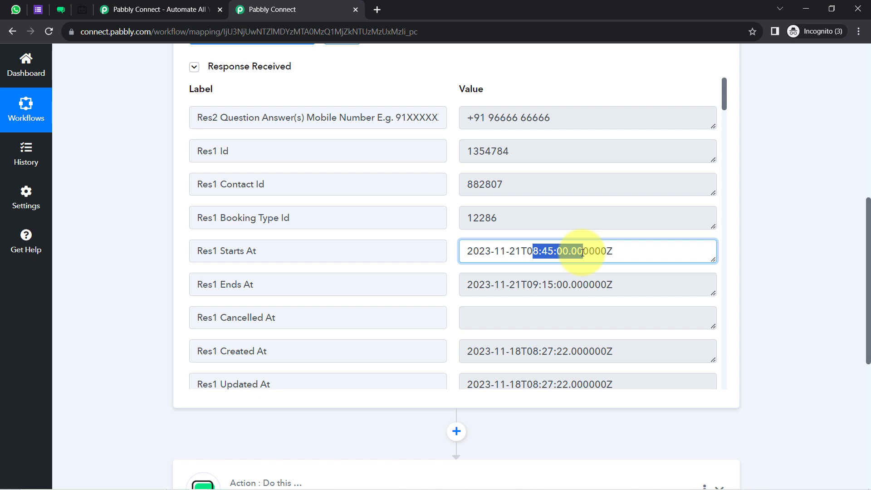
pyautogui.moveTo(510, 252); pyautogui.dragTo(621, 258)
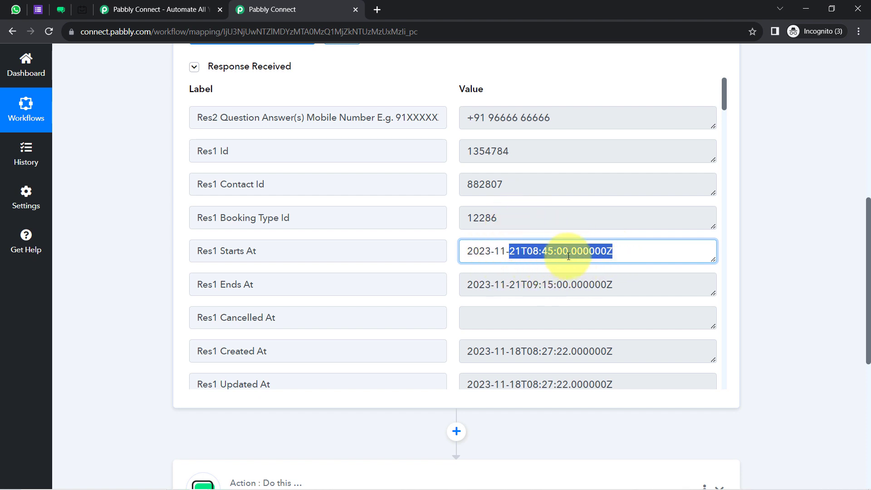
# Step: Add and connect a Date/Time Formatter by Pabbly action with the Format Date with Time Zone event between the Tidycal trigger and WATI
pyautogui.moveTo(869, 239); pyautogui.dragTo(857, 302)
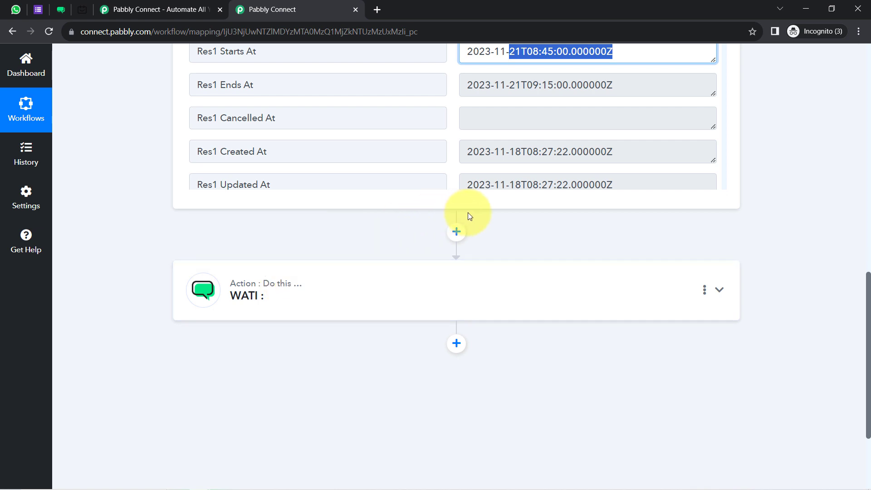
pyautogui.click(459, 233)
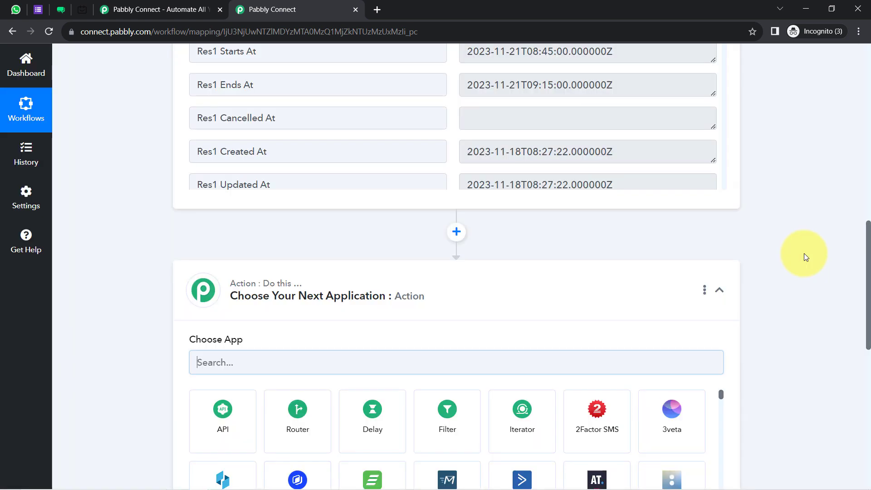
pyautogui.scroll(-2, 868, 266)
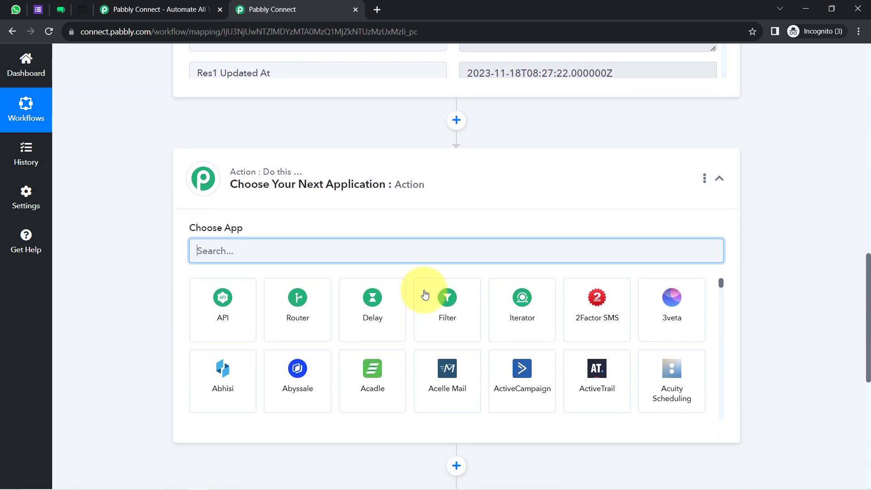
pyautogui.write('date')
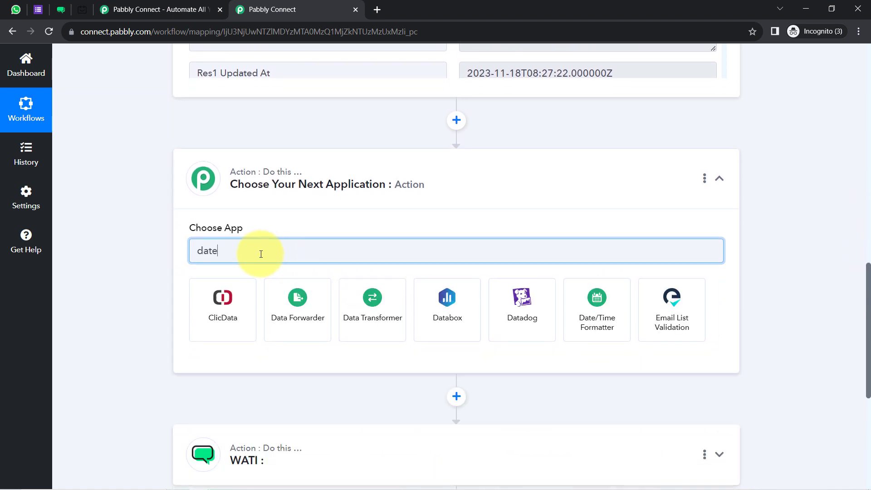
pyautogui.click(222, 290)
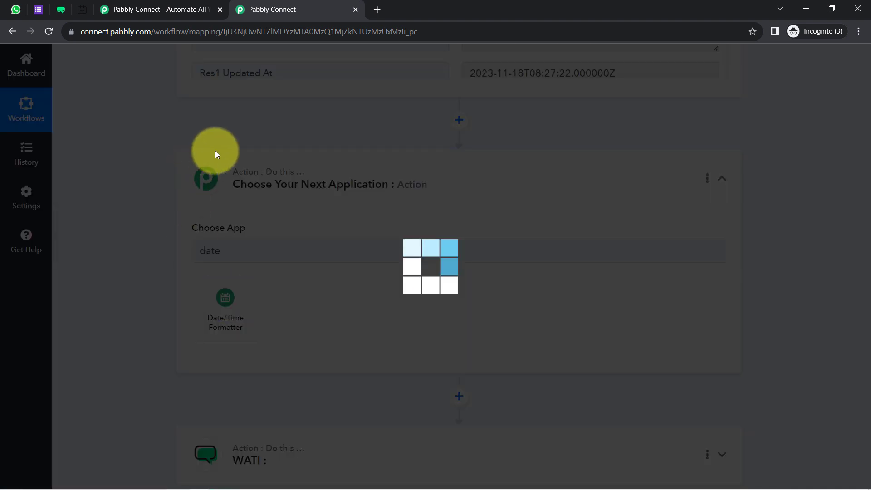
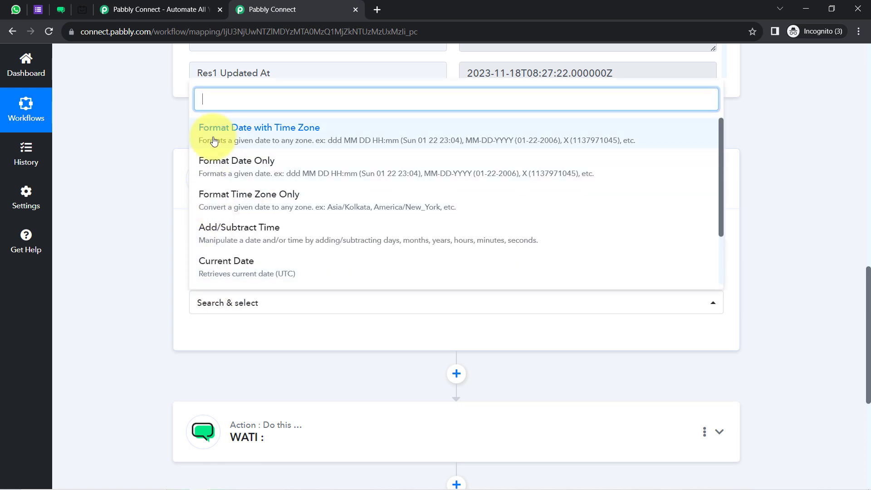
pyautogui.click(306, 133)
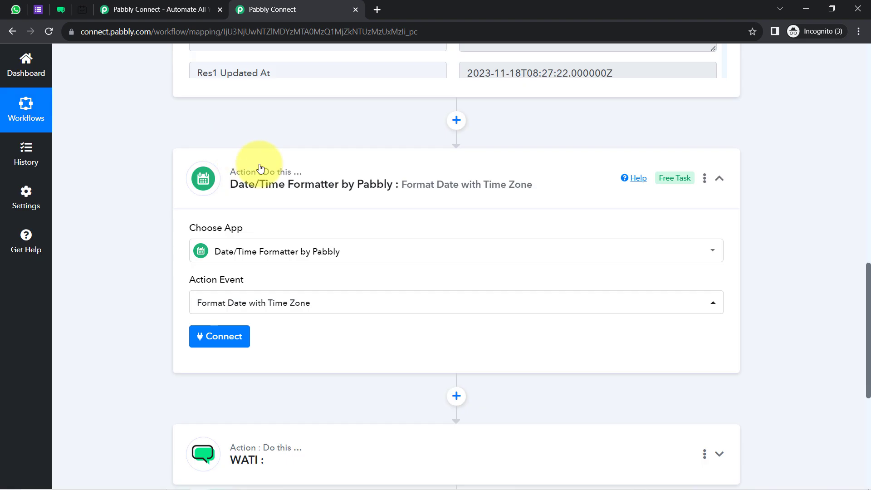
pyautogui.click(204, 333)
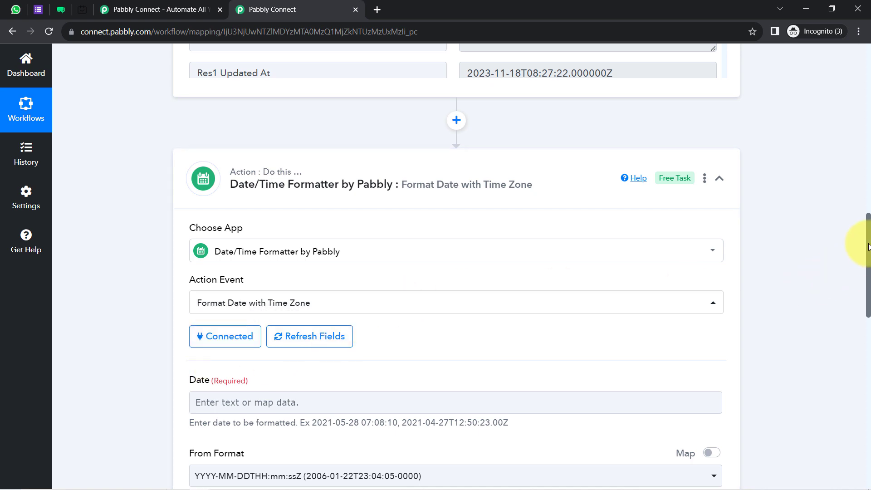
# Step: Map Res1 Starts At from the Tidycal New Booking response into the formatter's Date field
pyautogui.moveTo(868, 247); pyautogui.dragTo(847, 168)
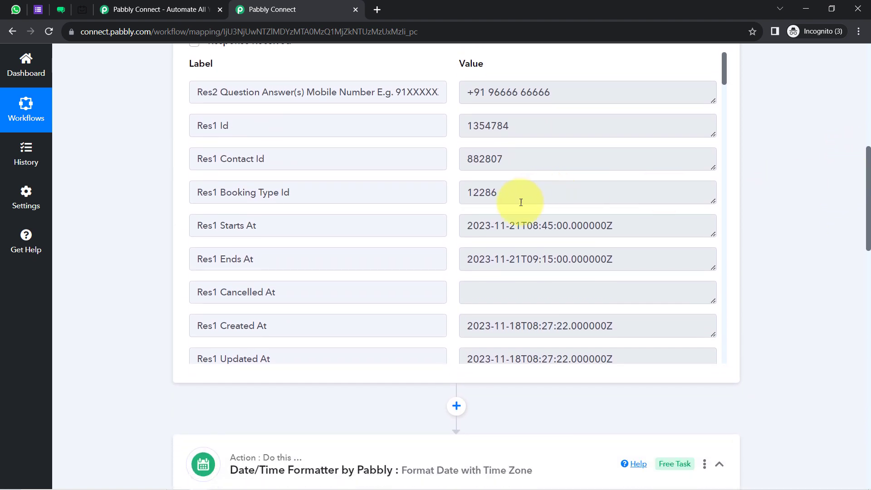
pyautogui.moveTo(527, 224); pyautogui.dragTo(582, 224)
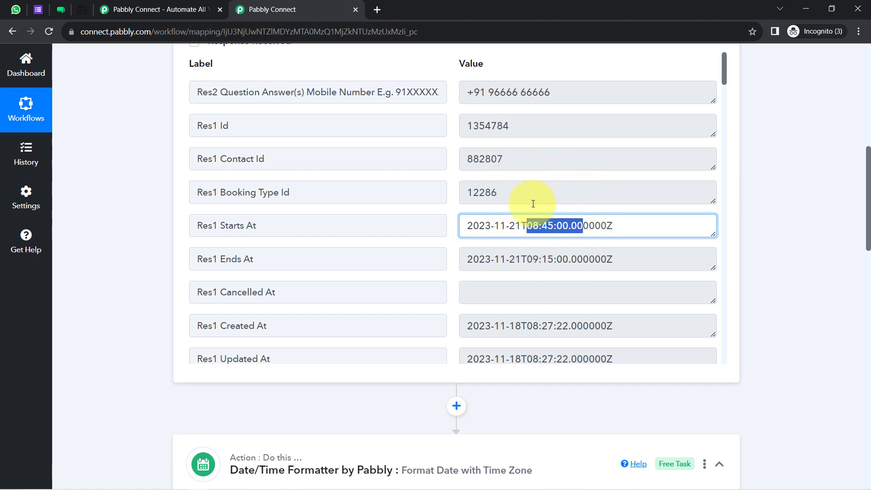
pyautogui.tripleClick(481, 225)
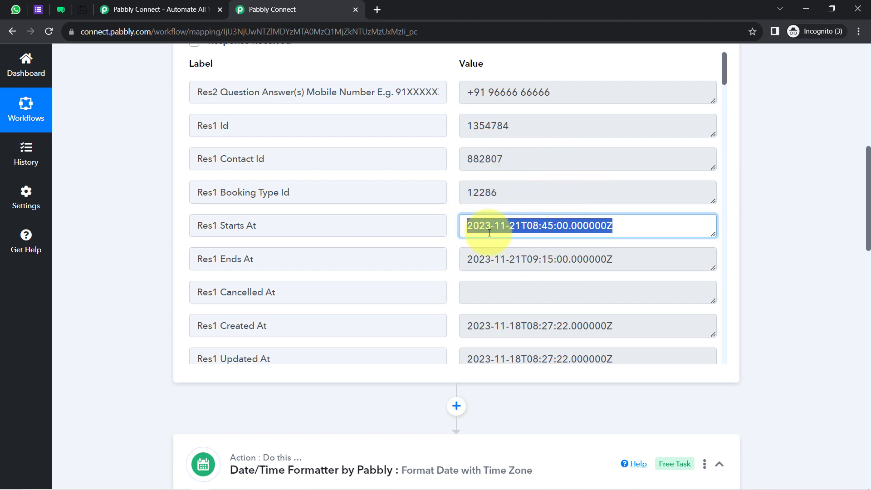
pyautogui.moveTo(867, 165); pyautogui.dragTo(861, 285)
pyautogui.click(277, 189)
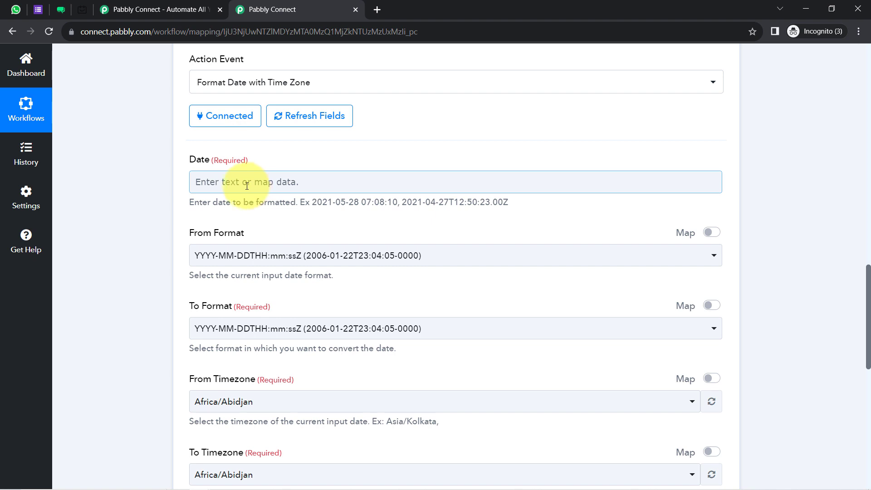
pyautogui.click(231, 182)
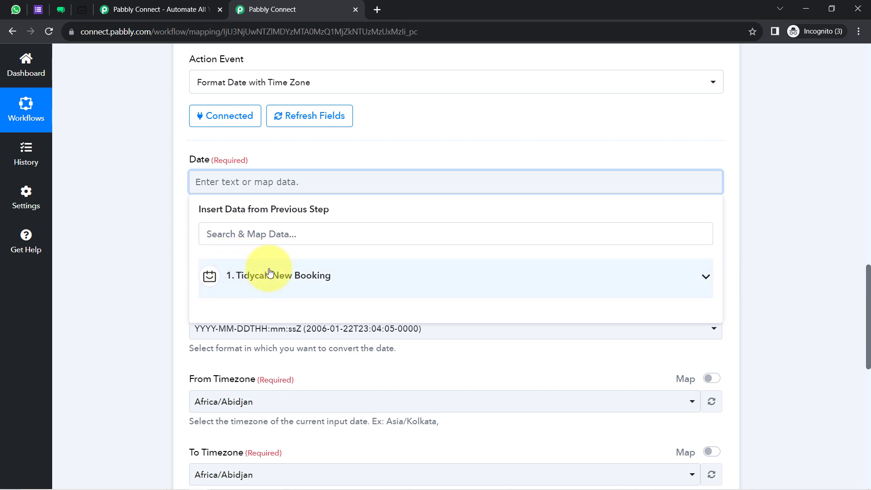
pyautogui.click(277, 275)
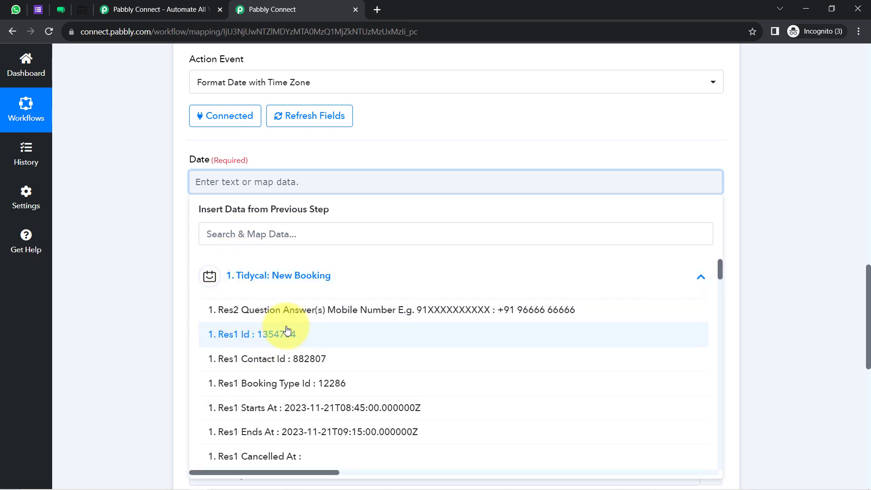
pyautogui.click(273, 408)
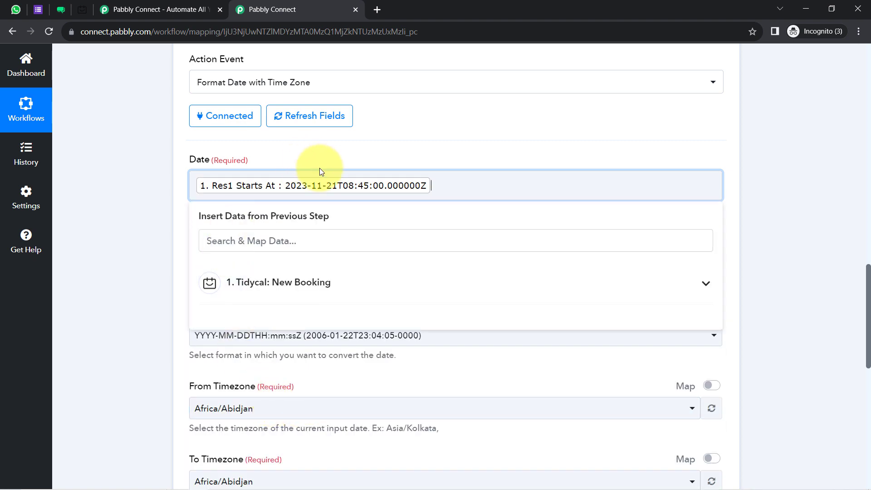
pyautogui.click(144, 222)
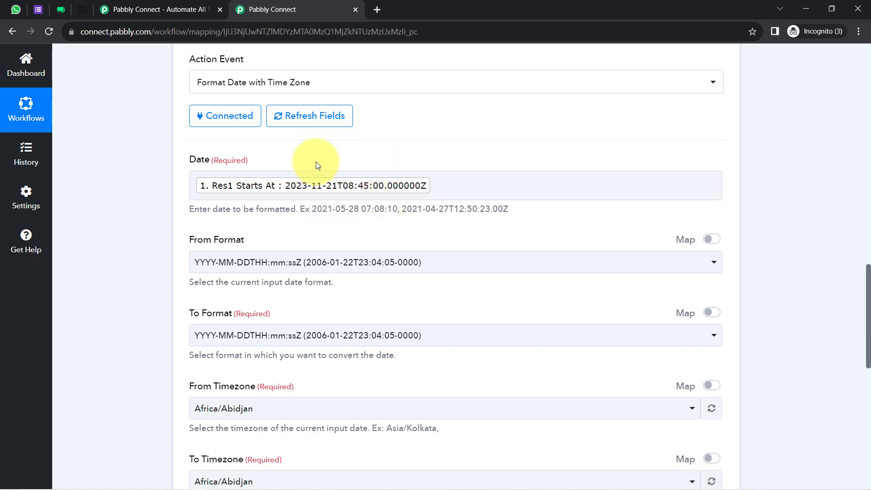
# Step: Choose YYYY-MM-DDTHH:mm:ssZ as the formatter's From Format to match the mapped Res1 Starts At date
pyautogui.click(340, 185)
pyautogui.click(793, 308)
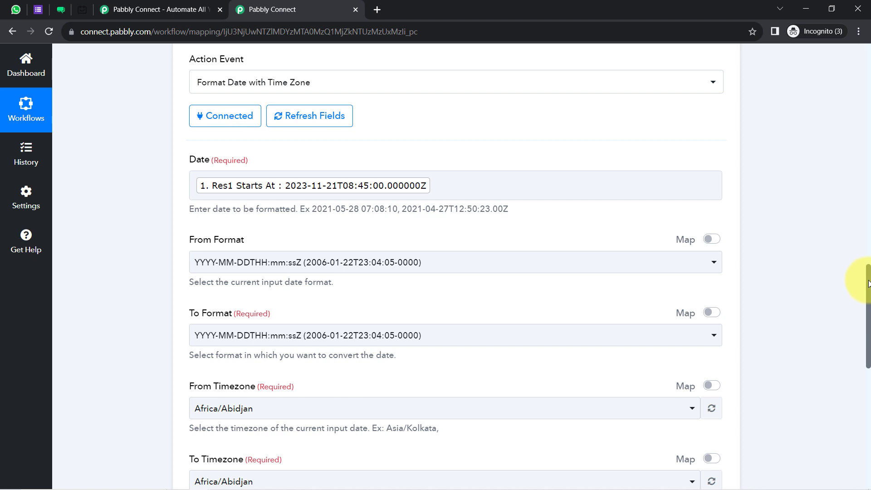
pyautogui.scroll(-1, 868, 284)
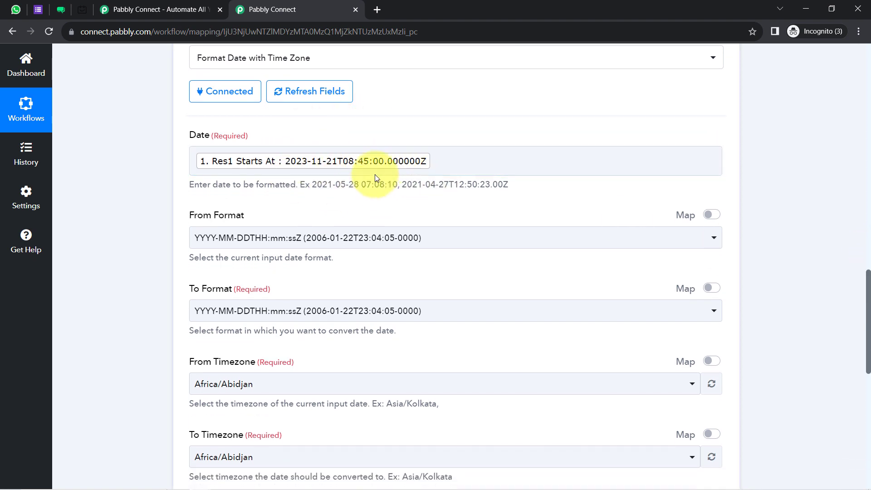
pyautogui.click(327, 162)
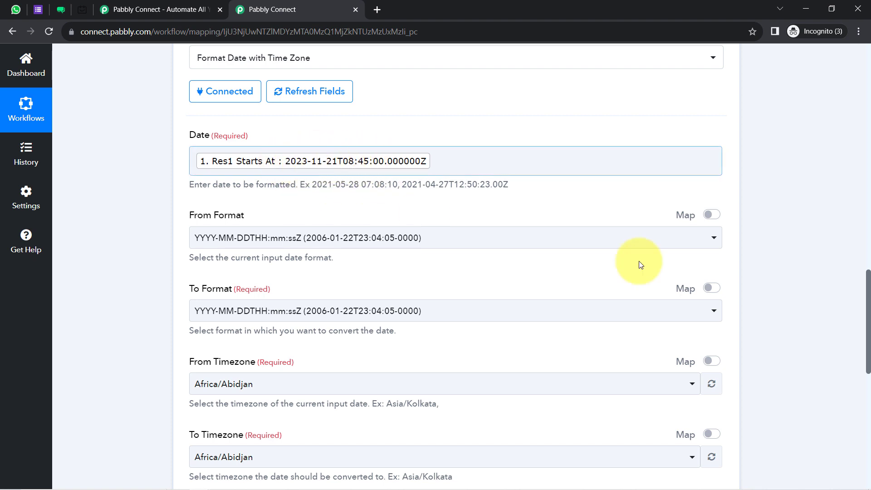
pyautogui.moveTo(867, 277); pyautogui.dragTo(867, 289)
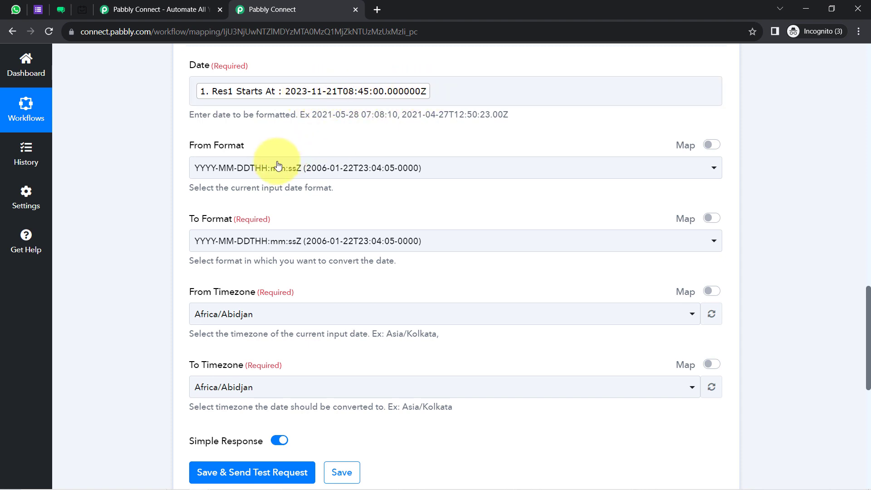
pyautogui.click(265, 171)
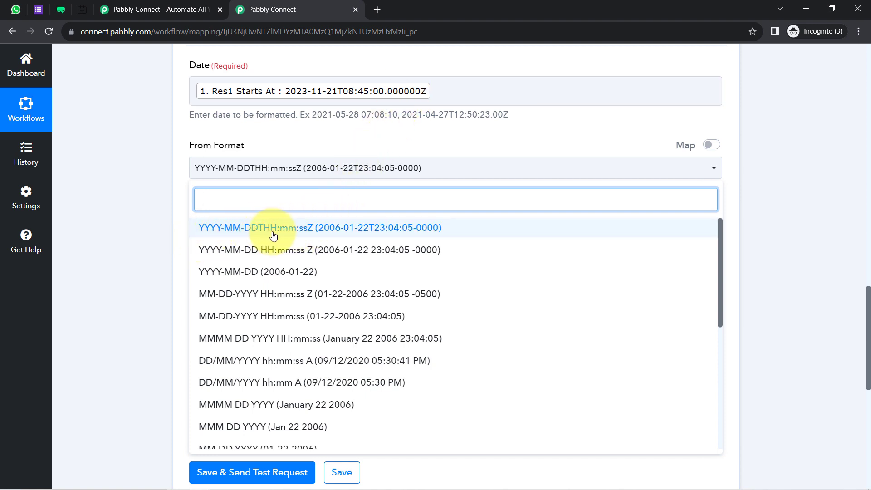
pyautogui.click(307, 232)
pyautogui.click(136, 187)
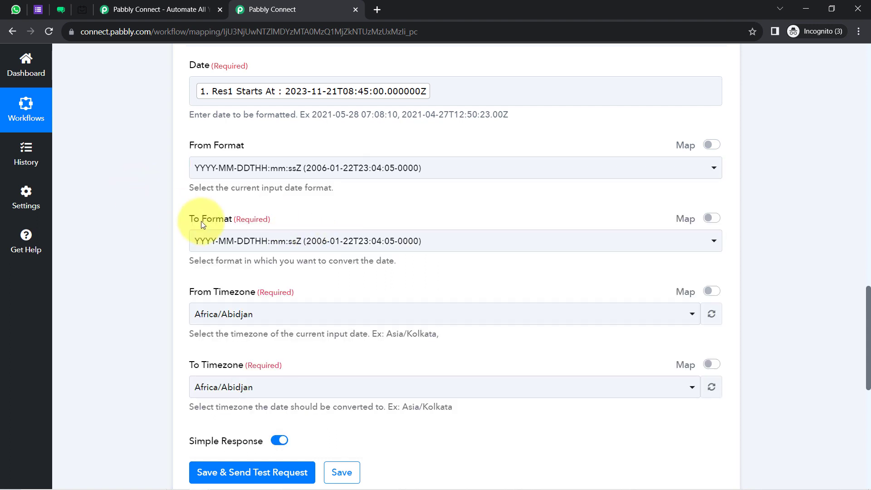
# Step: Set the formatter's To Format to YYYY-MM-DD HH:mm:ss
pyautogui.click(213, 240)
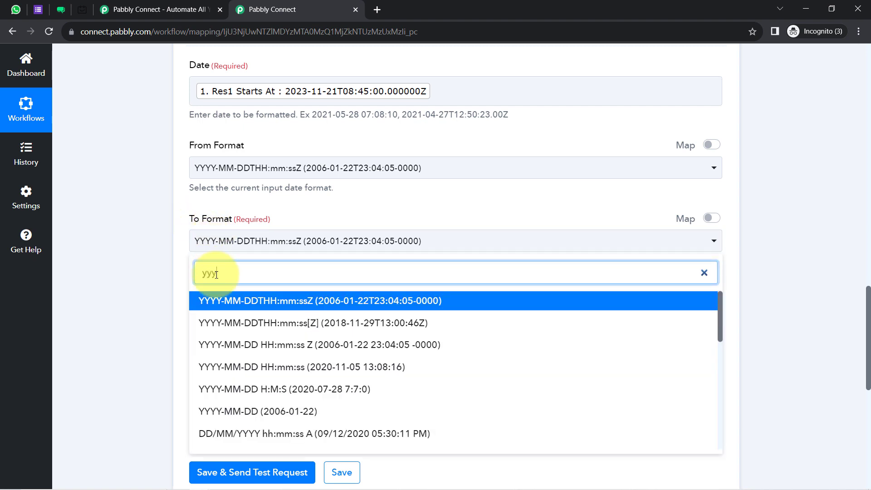
pyautogui.write('yyyy-')
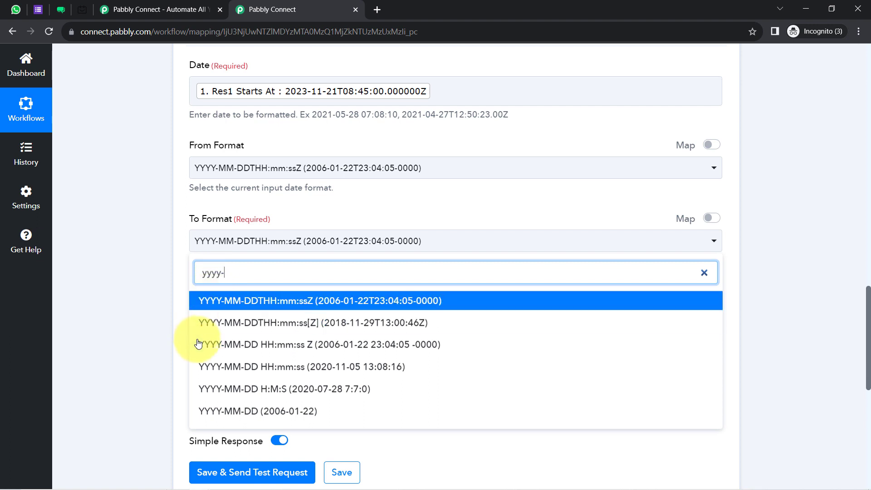
pyautogui.click(282, 366)
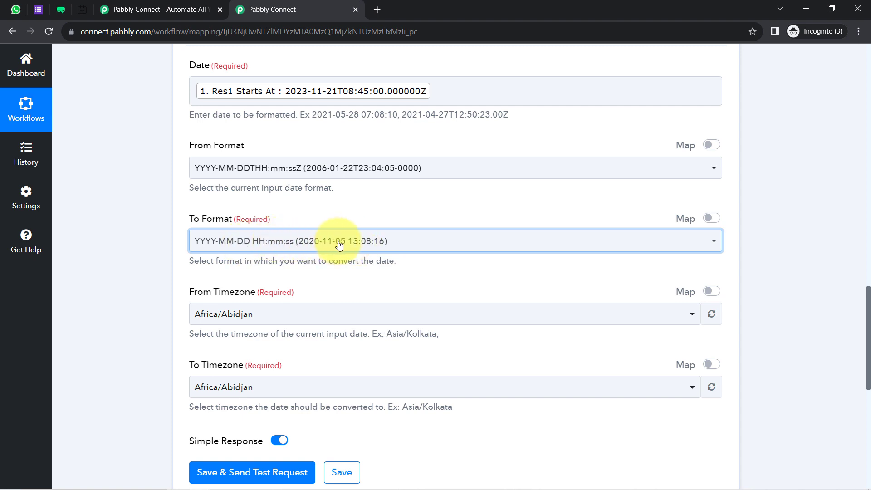
pyautogui.click(160, 262)
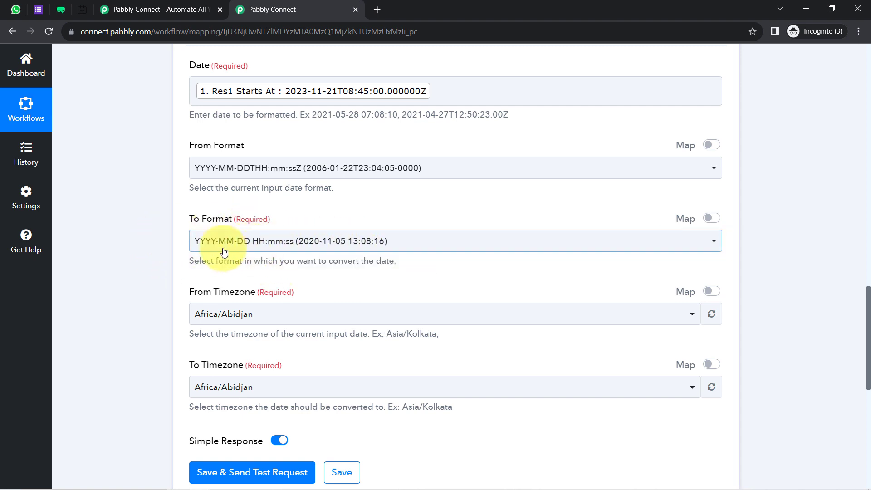
# Step: Set the formatter's From Timezone to Etc/UTC and its To Timezone to Asia/Kolkata
pyautogui.scroll(-3, 132, 260)
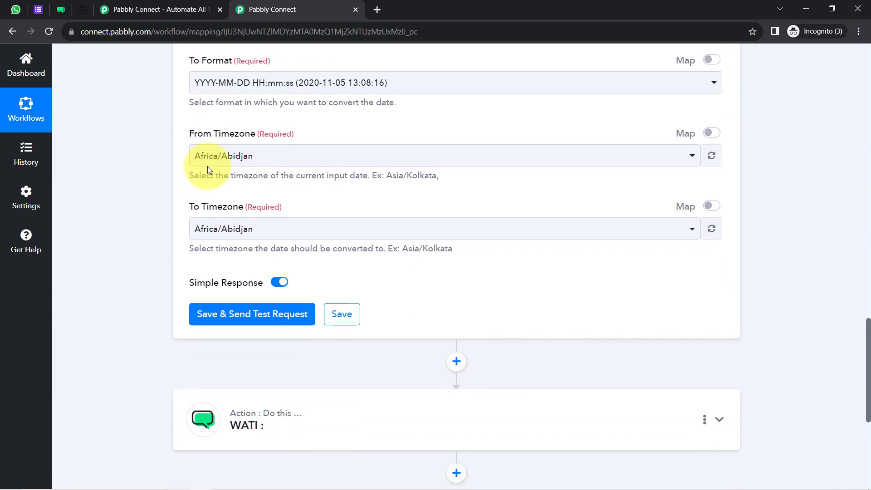
pyautogui.click(208, 156)
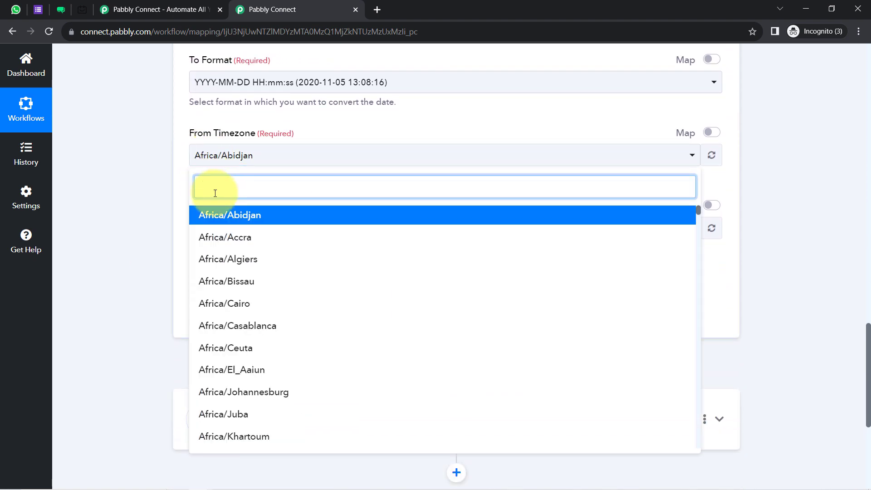
pyautogui.write('utc')
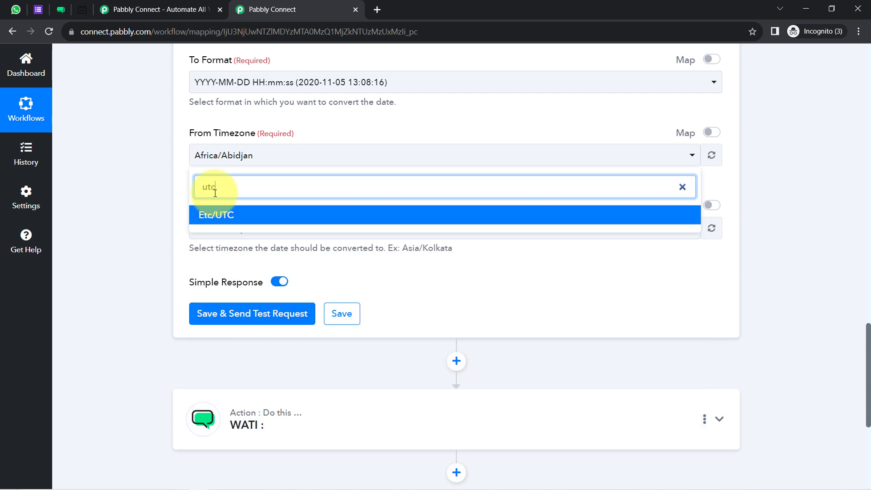
pyautogui.click(215, 218)
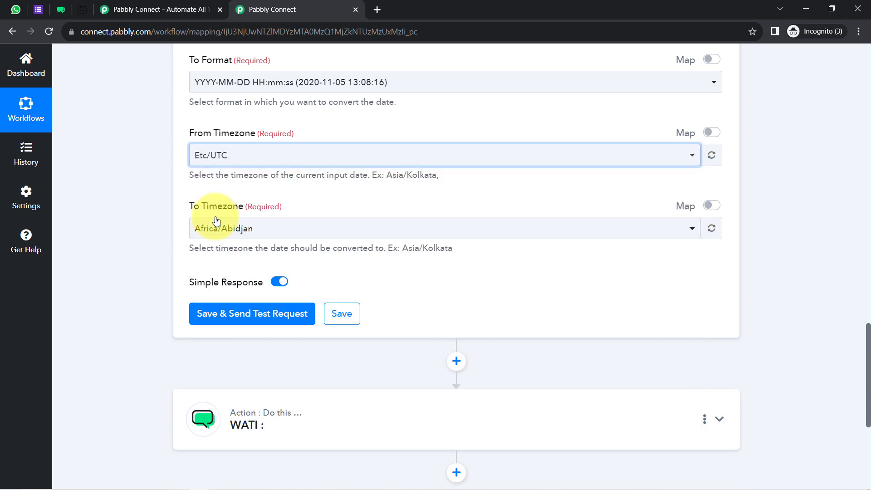
pyautogui.click(218, 233)
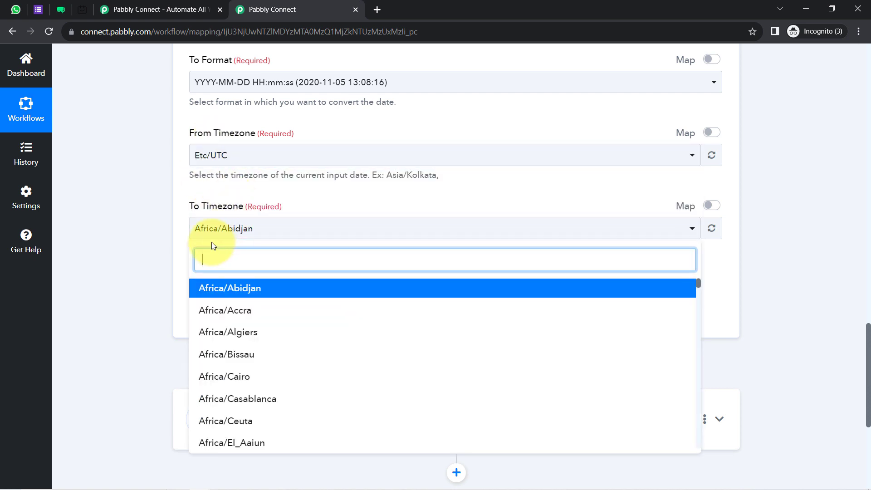
pyautogui.write('asia/')
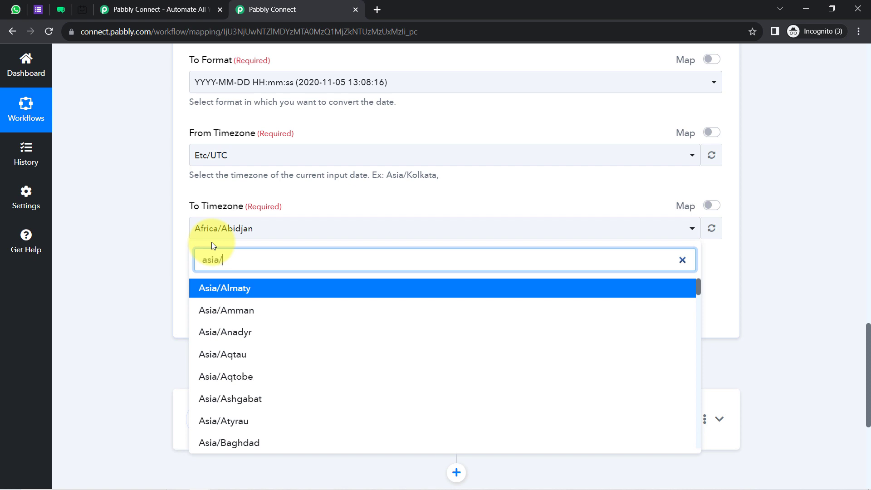
pyautogui.write('kol')
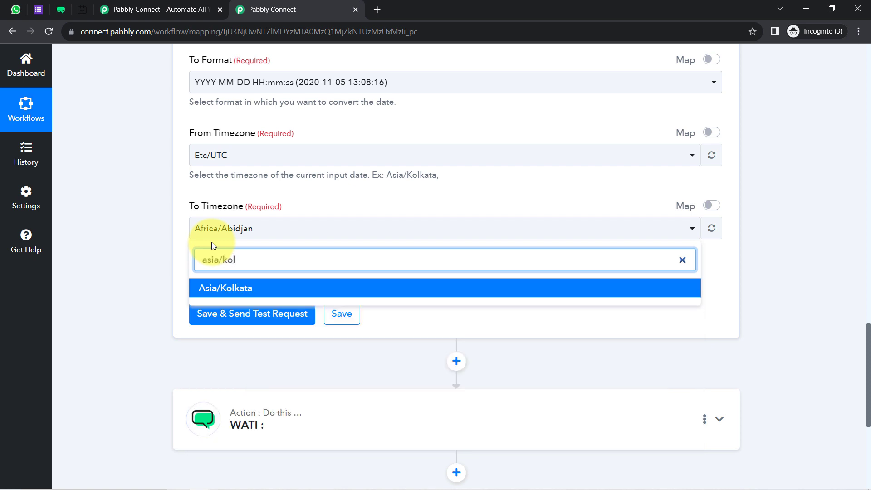
pyautogui.click(208, 288)
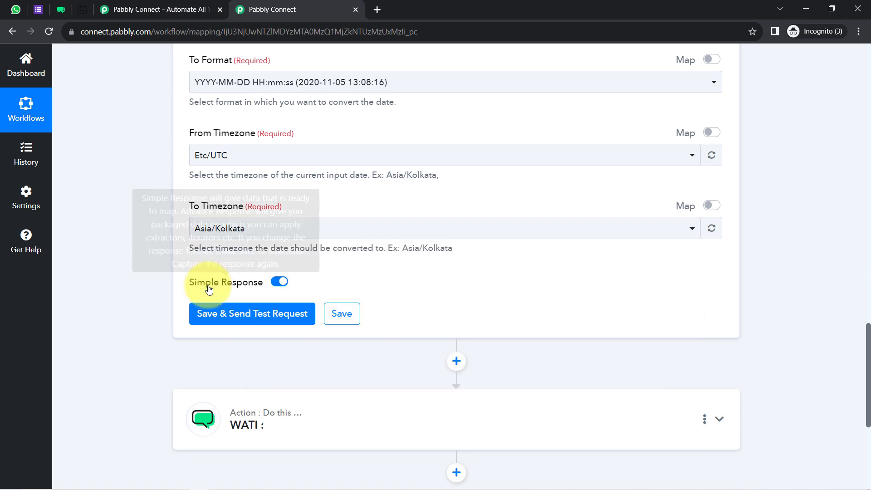
# Step: Save the Date/Time Formatter action with a test request and check the date and time in the returned Result
pyautogui.click(217, 315)
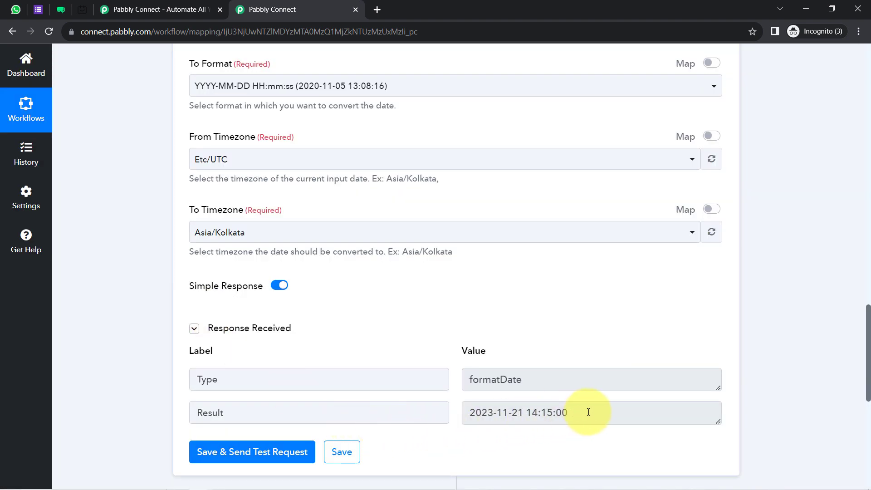
pyautogui.moveTo(587, 413); pyautogui.dragTo(473, 416)
pyautogui.click(473, 417)
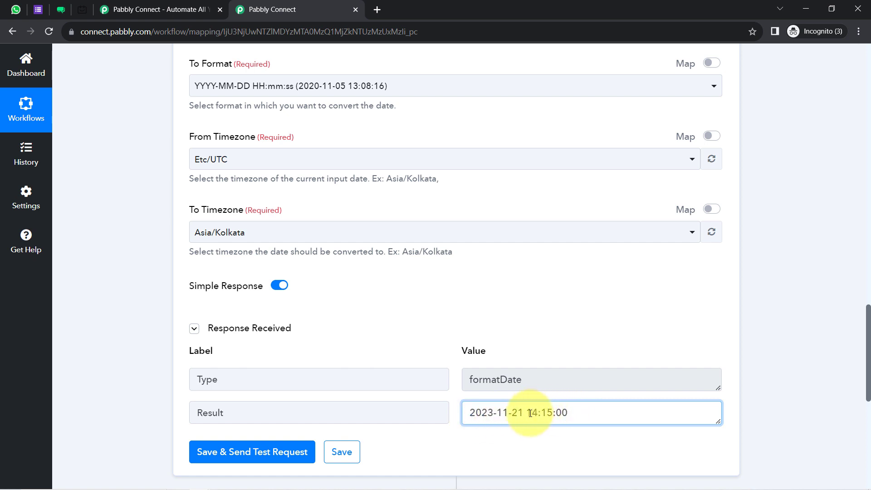
pyautogui.moveTo(526, 413); pyautogui.dragTo(488, 412)
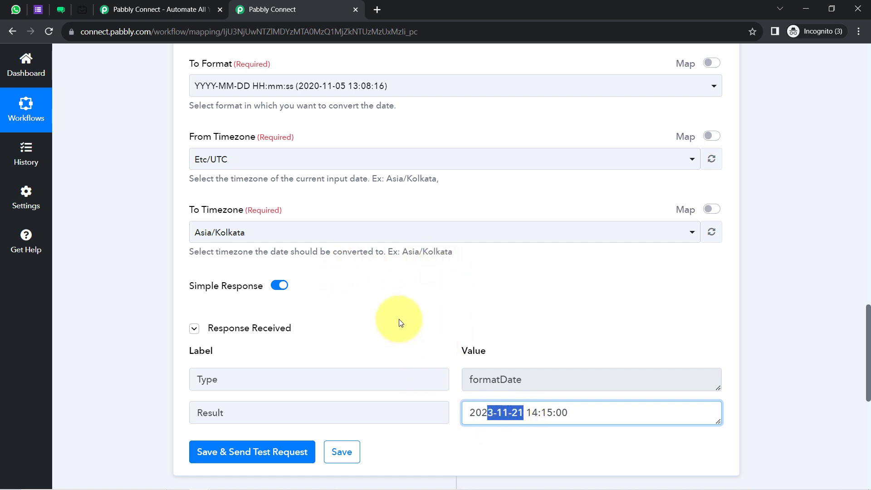
# Step: Collapse the Date/Time Formatter step and rename it "Date/Time Formatter: Change Date Time Format from UTC to Asia/Kolkata"
pyautogui.moveTo(865, 350); pyautogui.dragTo(850, 266)
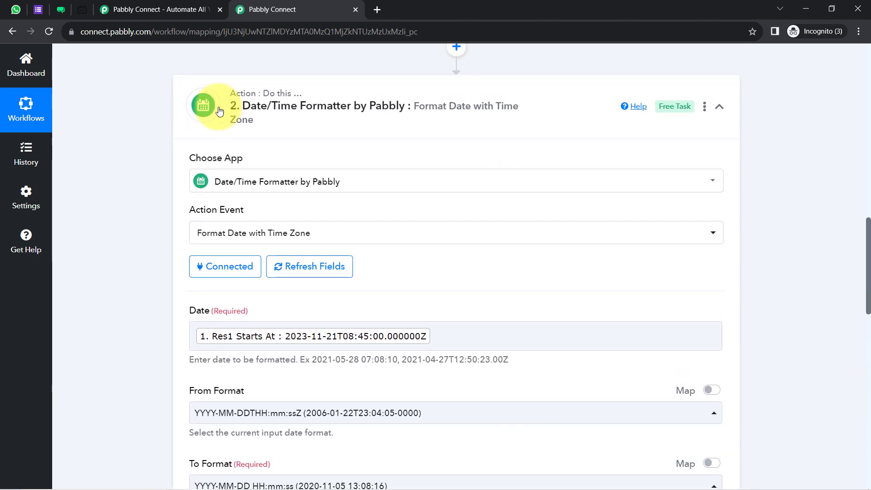
pyautogui.click(266, 102)
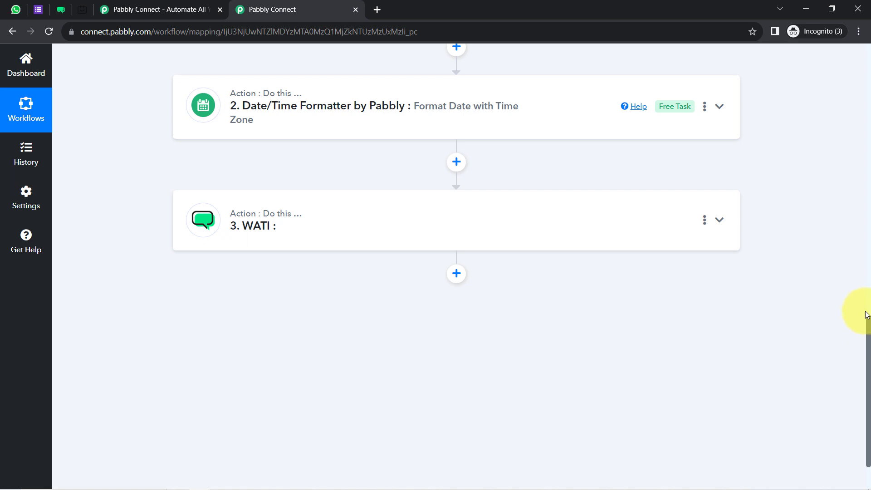
pyautogui.scroll(3, 817, 272)
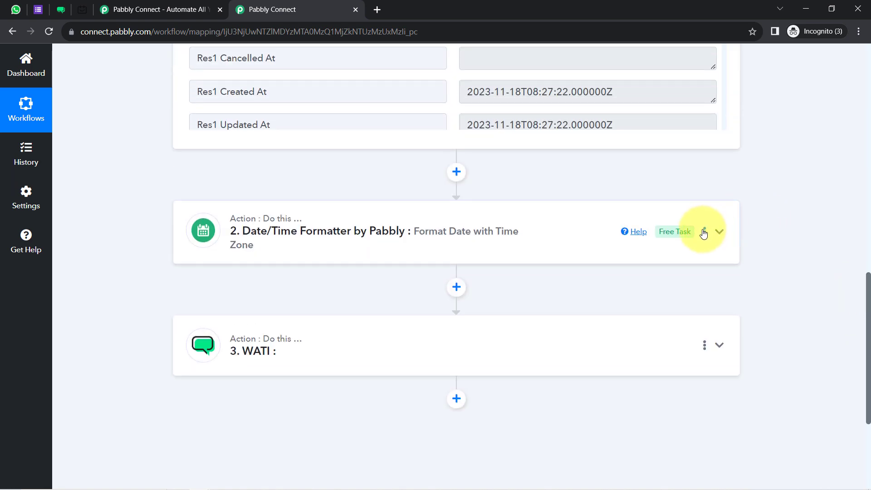
pyautogui.click(704, 232)
pyautogui.click(664, 255)
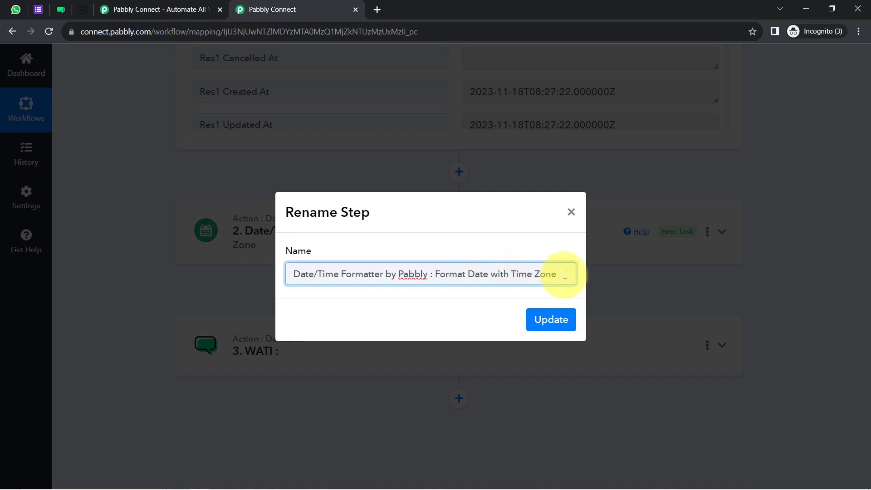
pyautogui.moveTo(565, 276); pyautogui.dragTo(404, 278)
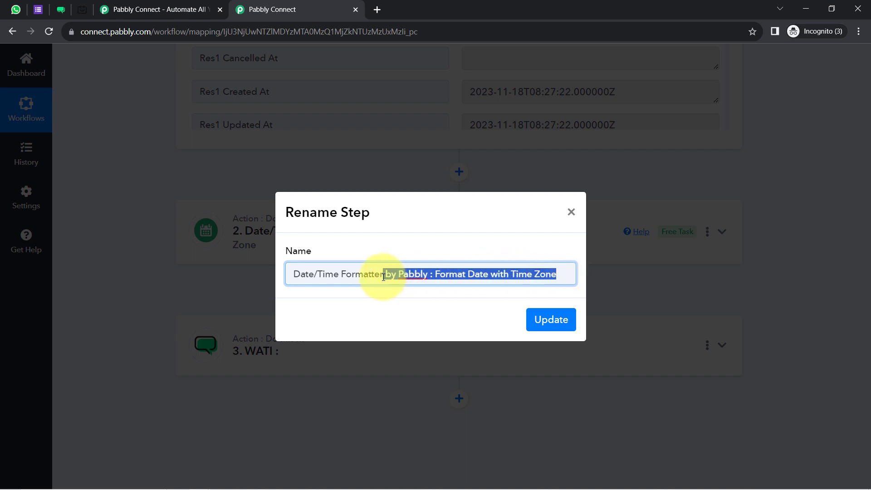
pyautogui.press('BackSpace')
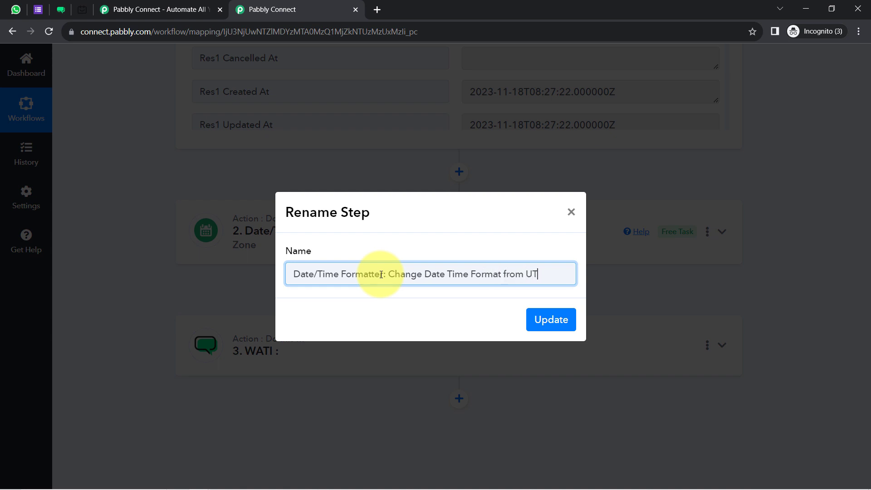
pyautogui.write('ia')
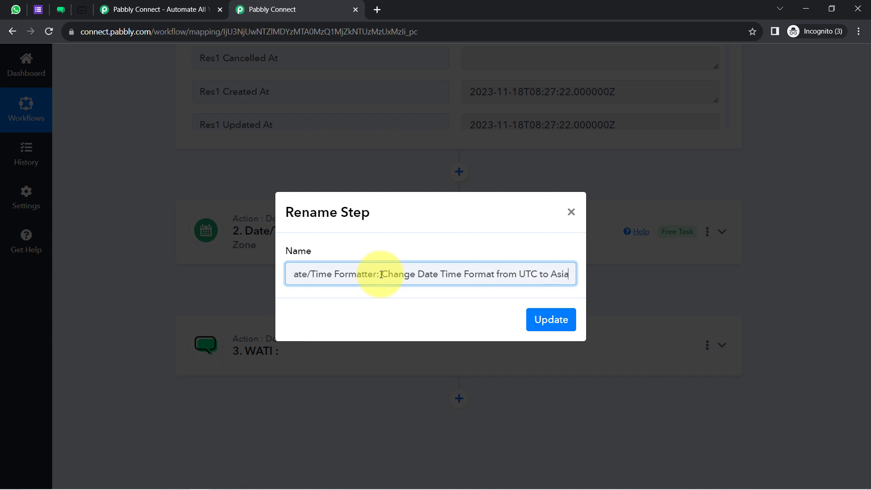
pyautogui.write('/Kolkata')
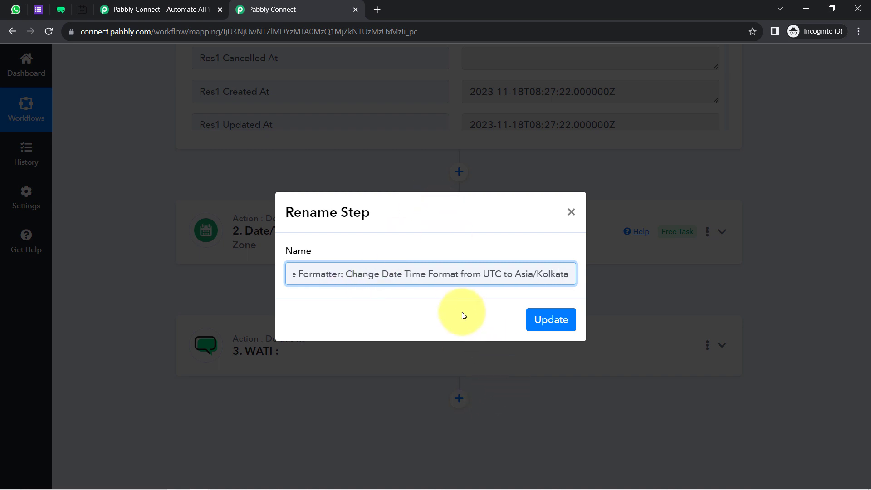
pyautogui.click(538, 321)
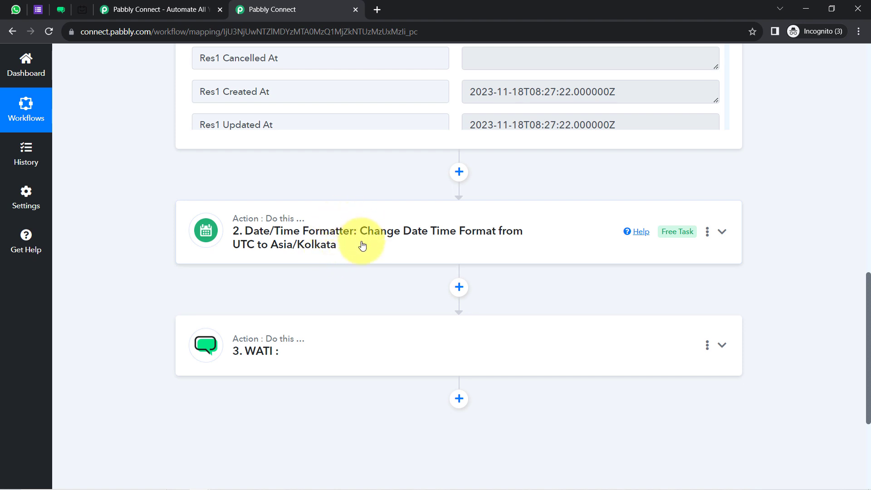
# Step: Switch to the Customer Feedback form in Google Forms and generate a shortened shareable link for it
pyautogui.click(36, 13)
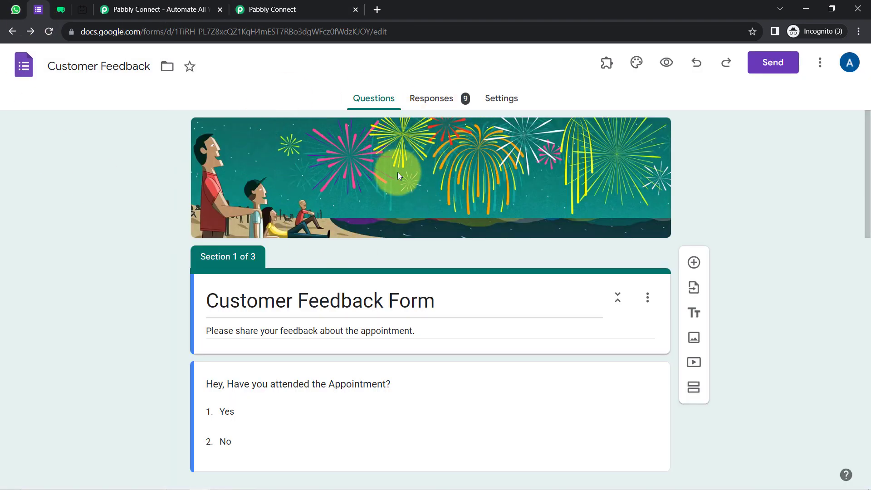
pyautogui.click(131, 32)
pyautogui.moveTo(169, 35); pyautogui.dragTo(369, 29)
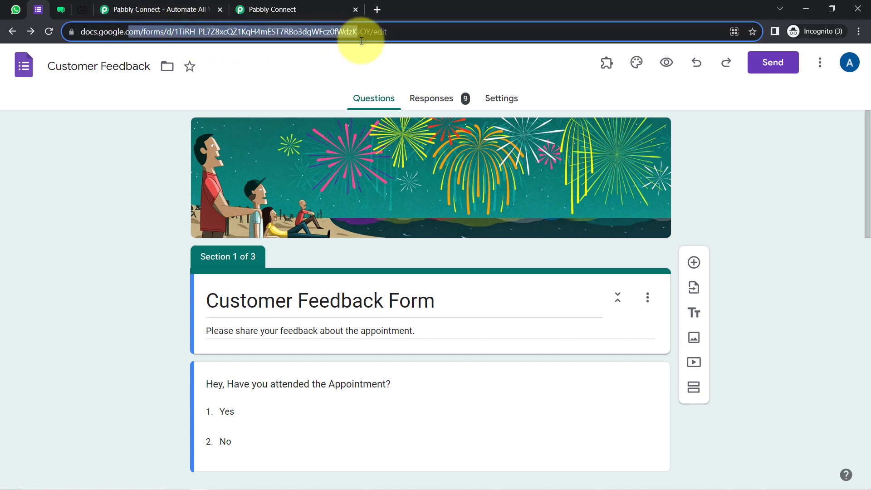
pyautogui.click(775, 68)
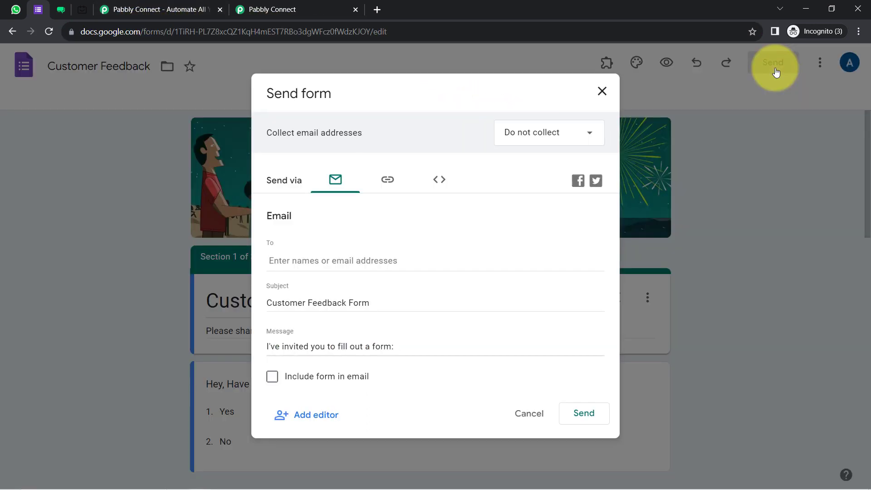
pyautogui.click(393, 182)
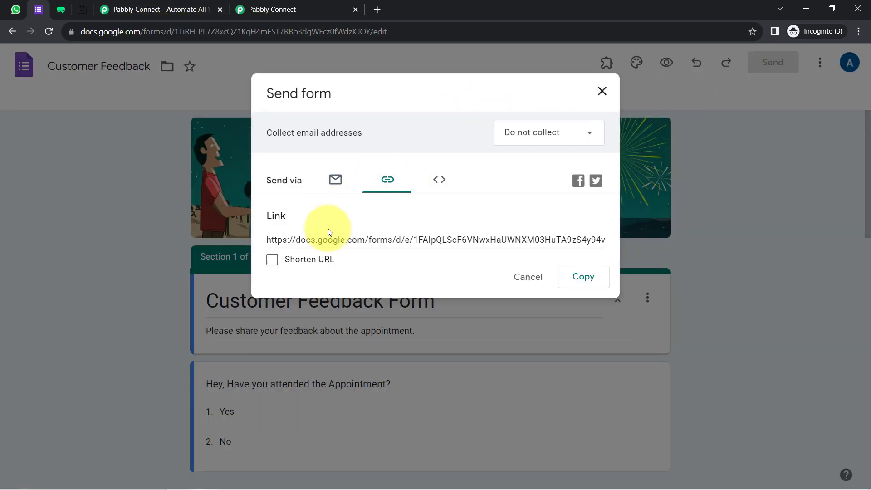
pyautogui.click(273, 259)
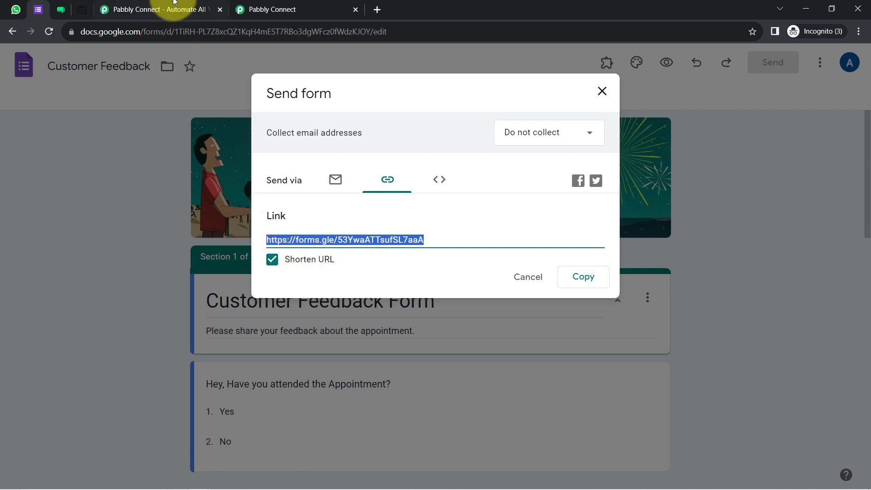
# Step: Switch back to the Pabbly Connect workflow and insert a Date/Time Formatter by Pabbly action between the first formatter and WATI
pyautogui.click(254, 9)
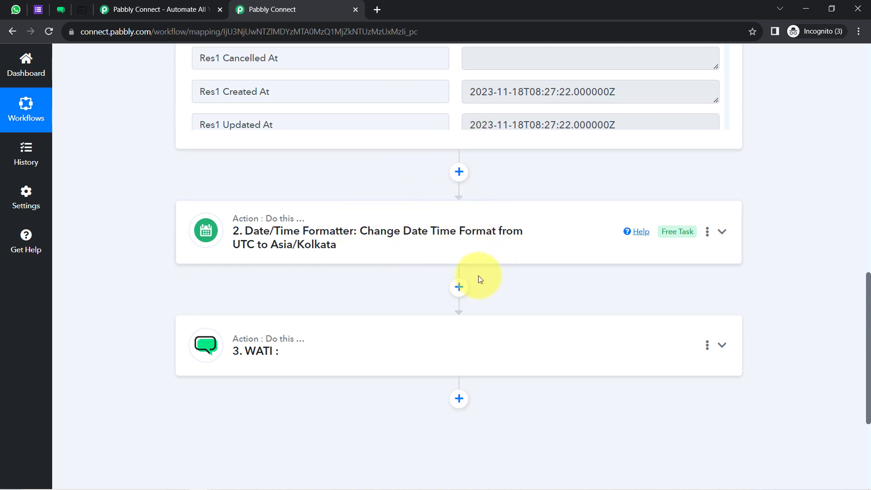
pyautogui.click(459, 288)
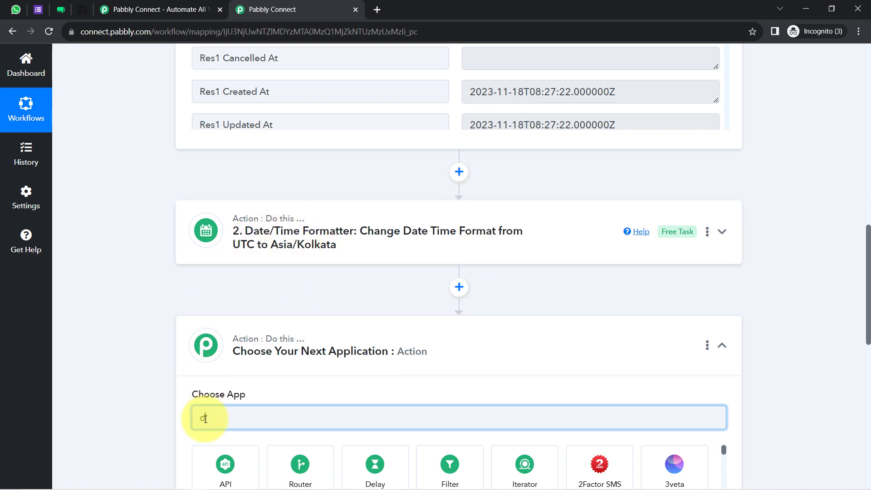
pyautogui.write('ate')
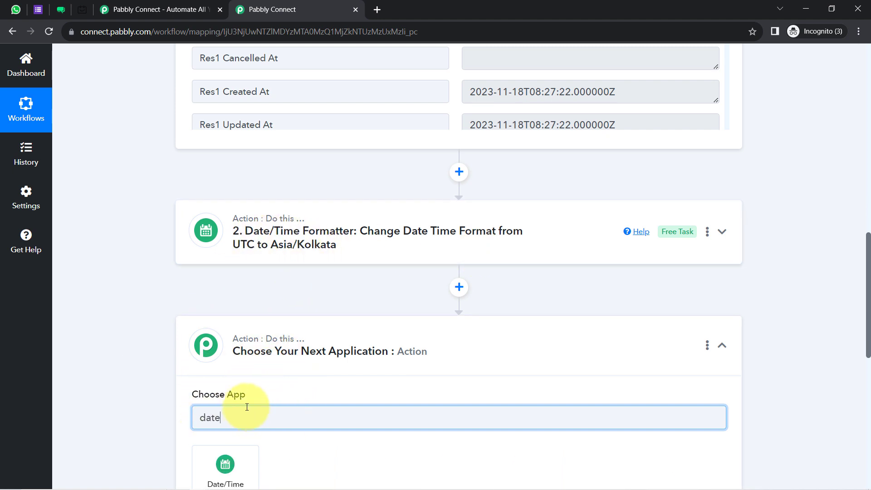
pyautogui.click(225, 467)
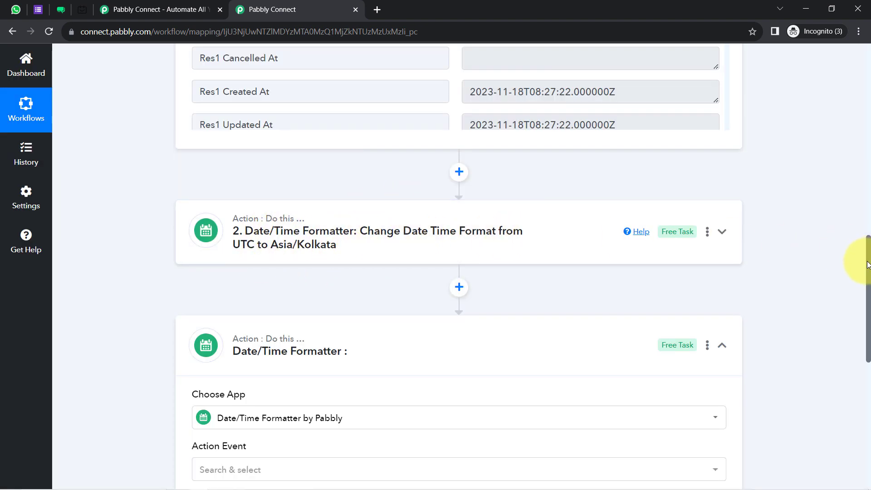
# Step: Set the new Date/Time Formatter's action event to Add/Subtract Time and connect it
pyautogui.scroll(-1, 867, 264)
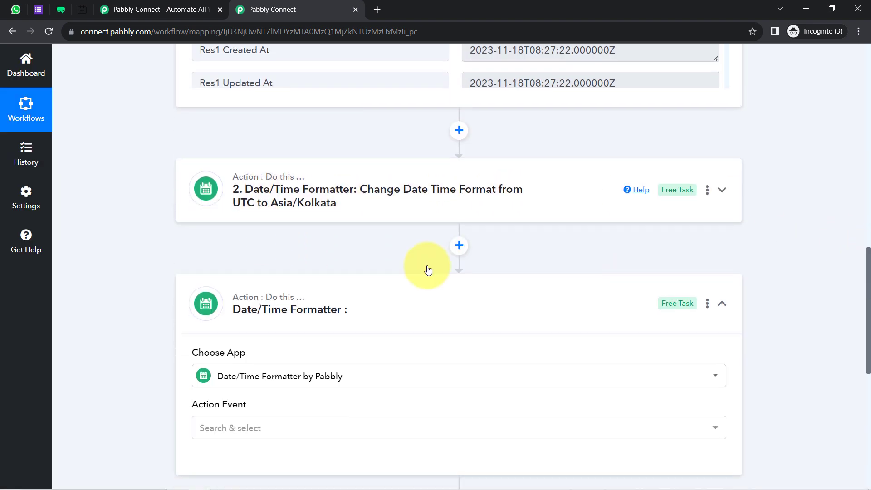
pyautogui.click(222, 433)
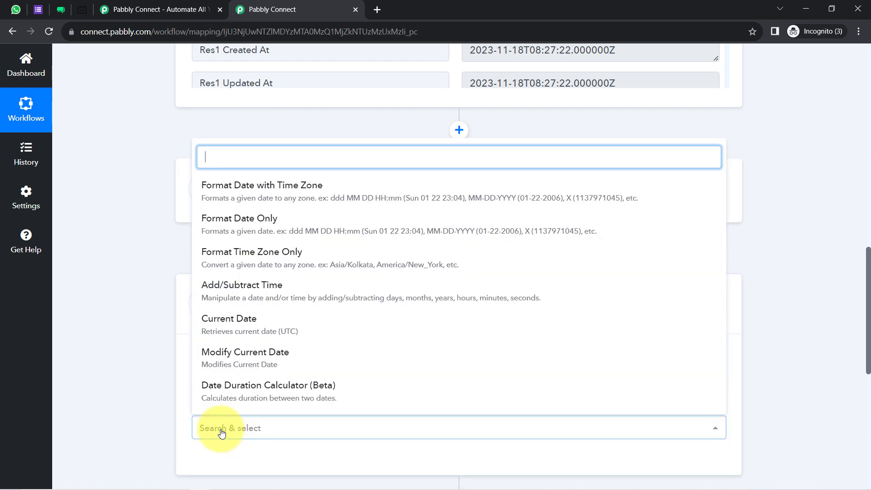
pyautogui.click(219, 293)
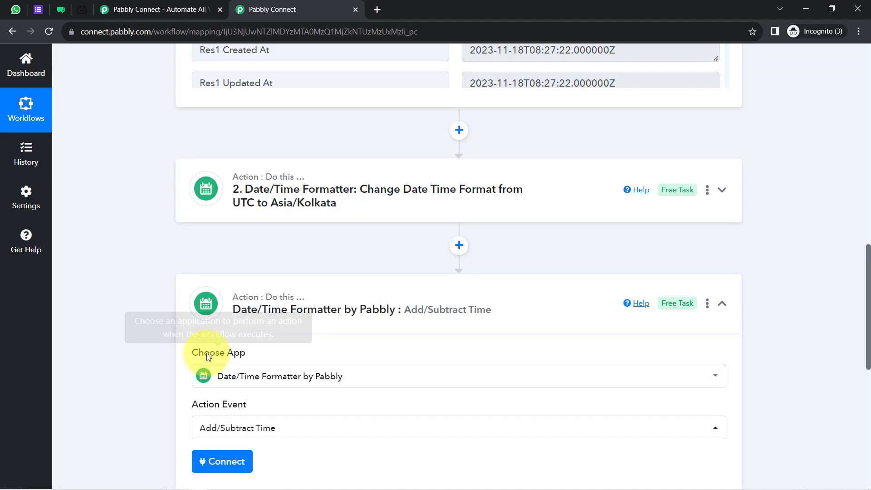
pyautogui.click(225, 462)
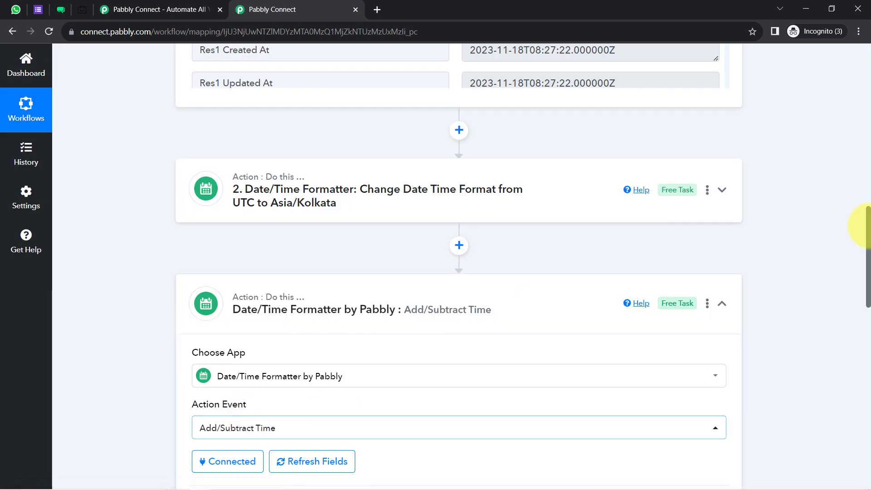
# Step: Map the Enter Date field to the Result of step 2, the UTC to Asia/Kolkata formatter
pyautogui.moveTo(869, 229); pyautogui.dragTo(863, 299)
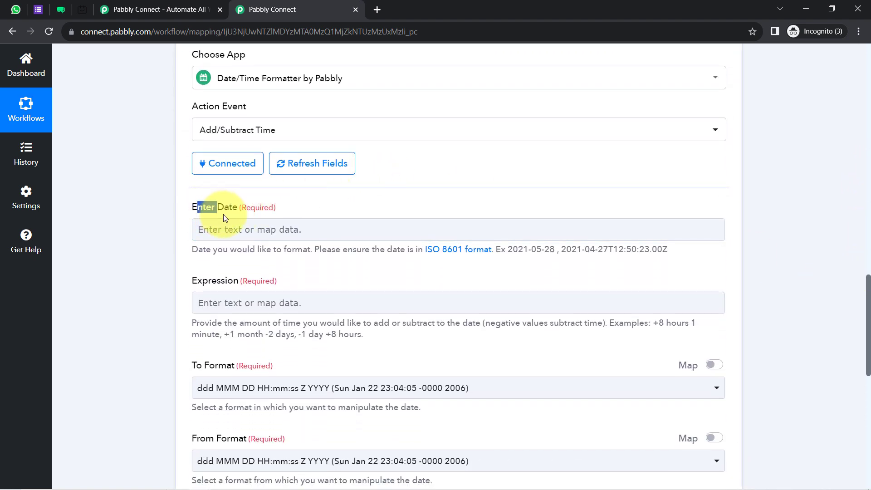
pyautogui.moveTo(223, 218); pyautogui.dragTo(229, 219)
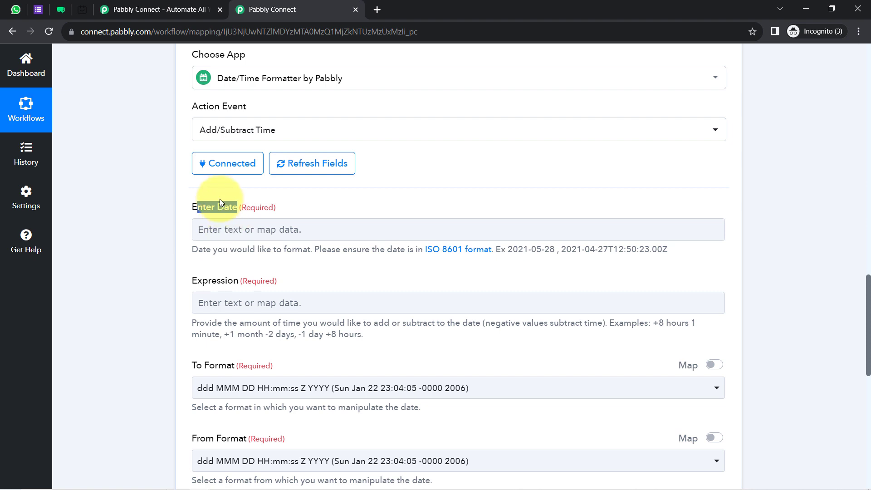
pyautogui.click(222, 223)
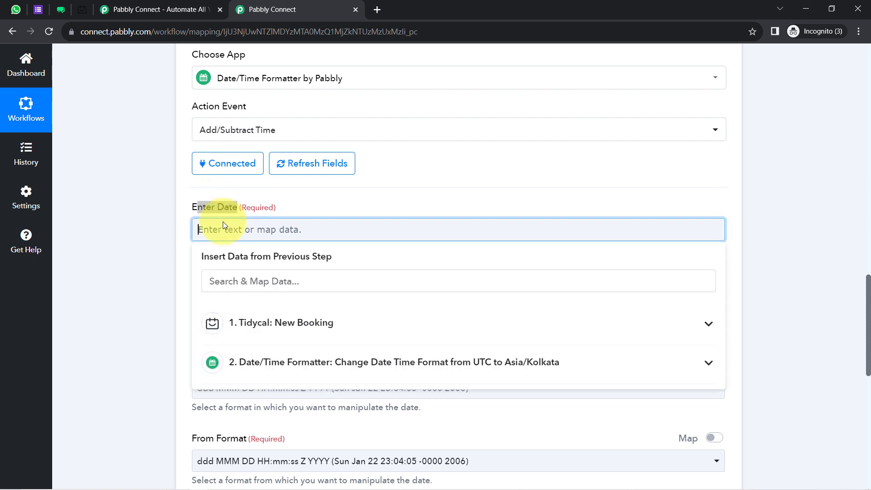
pyautogui.click(232, 323)
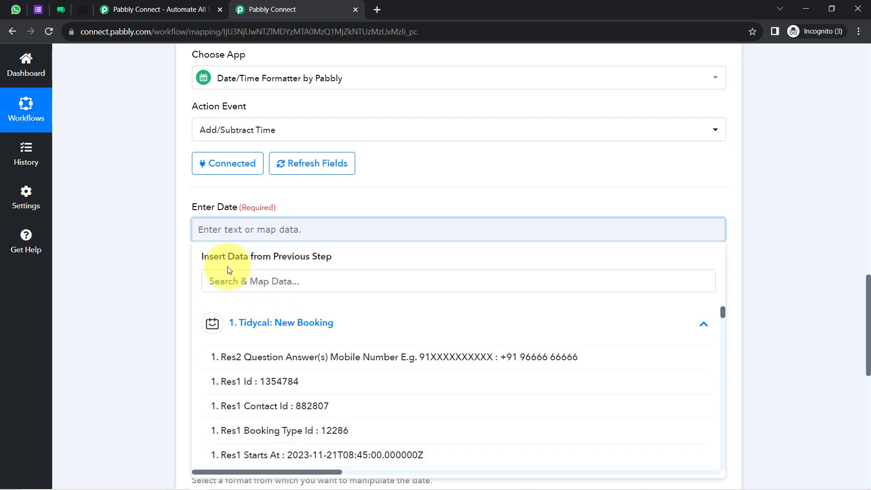
pyautogui.click(281, 324)
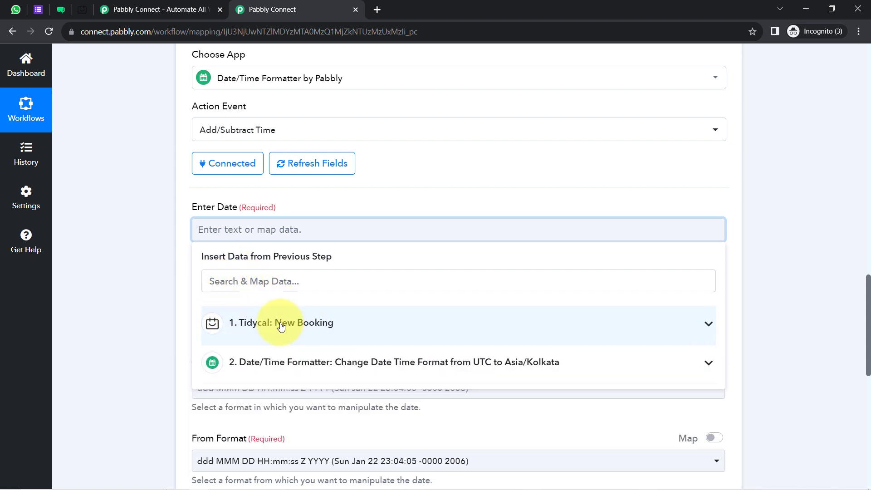
pyautogui.click(408, 362)
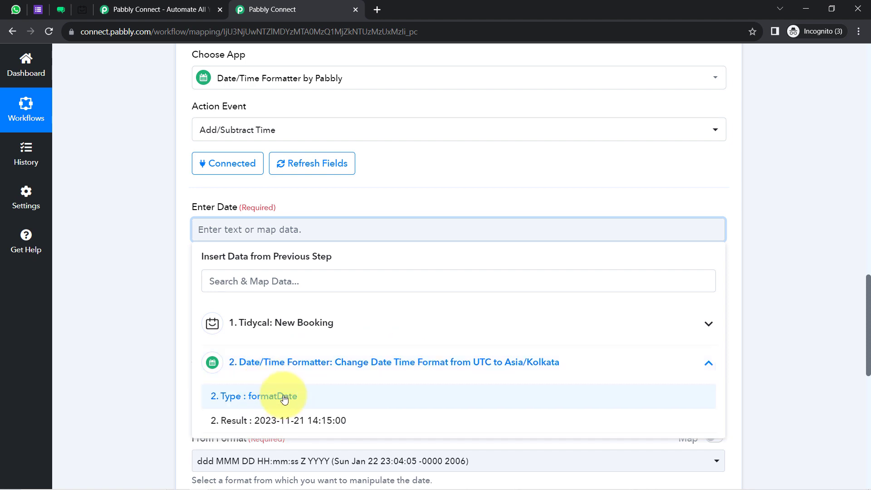
pyautogui.click(310, 426)
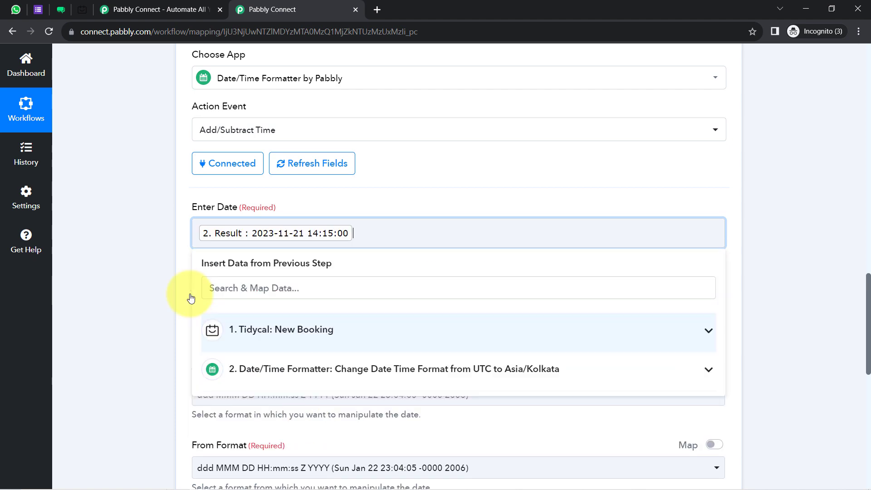
pyautogui.click(123, 247)
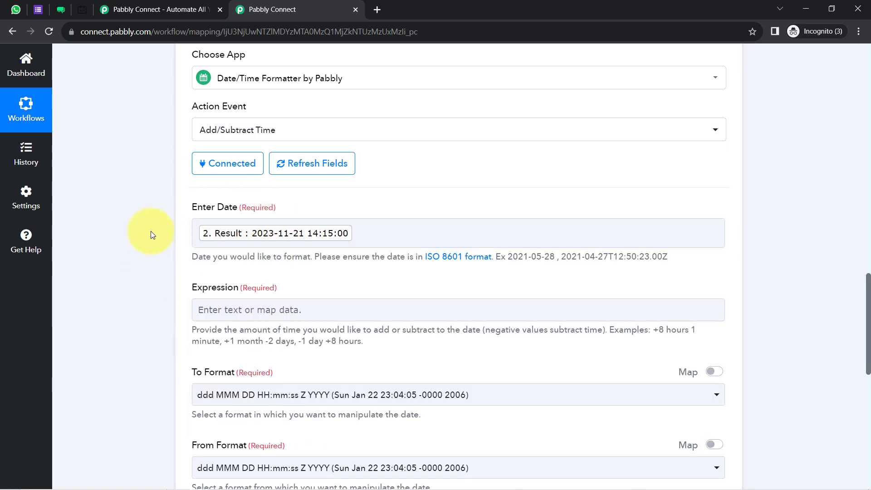
# Step: Set the Expression to +3 hours, reusing the +8 hours example from the field's help text
pyautogui.scroll(-2, 151, 231)
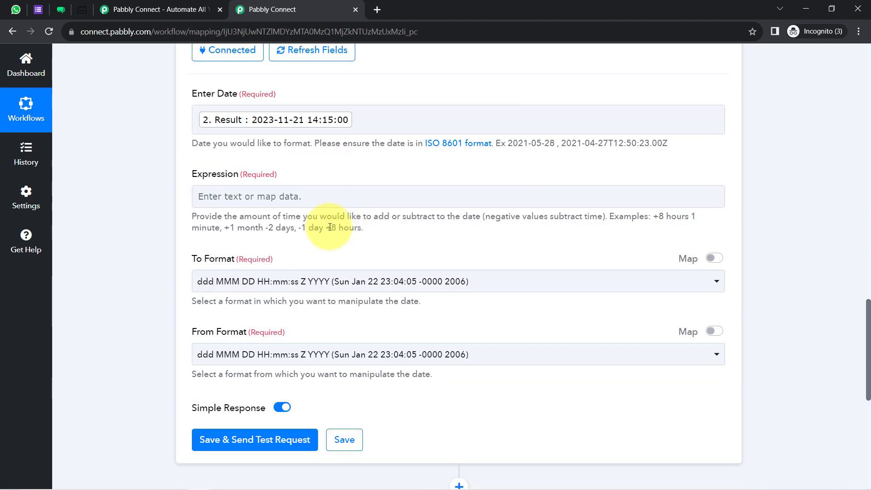
pyautogui.moveTo(326, 227); pyautogui.dragTo(362, 229)
pyautogui.hotkey('ctrl', 'c')
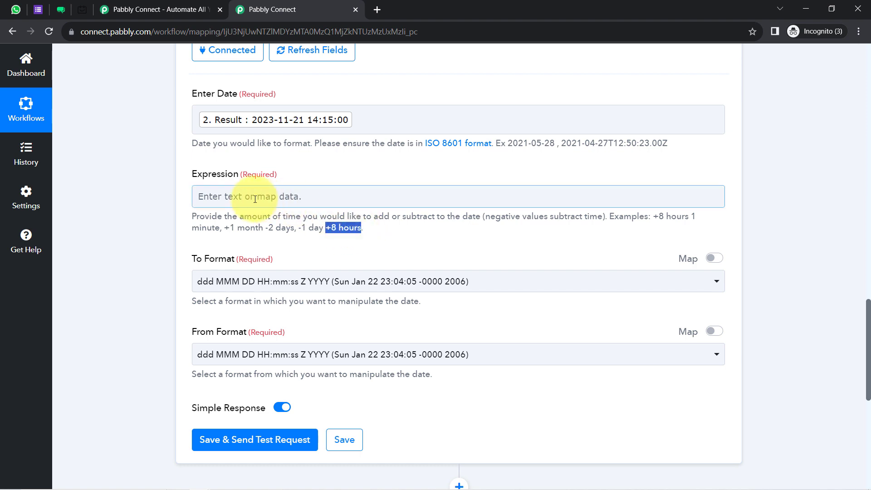
pyautogui.click(213, 196)
pyautogui.hotkey('ctrl', 'v')
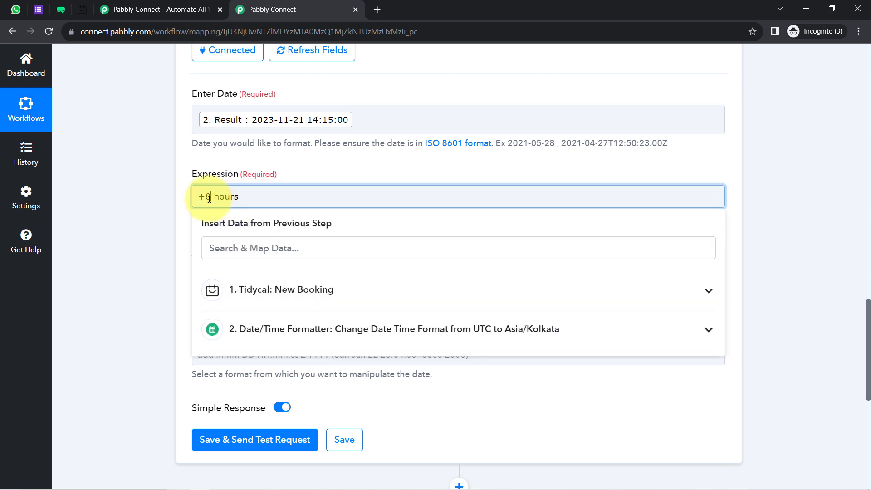
pyautogui.write('3')
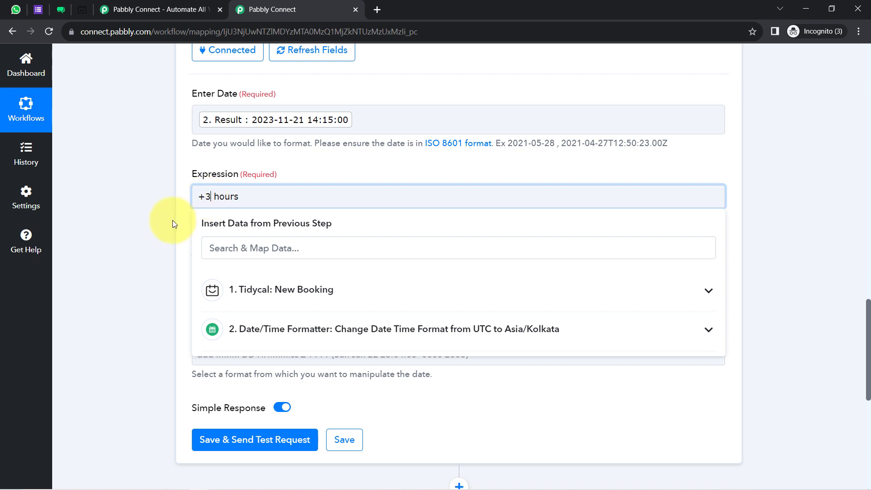
pyautogui.click(172, 220)
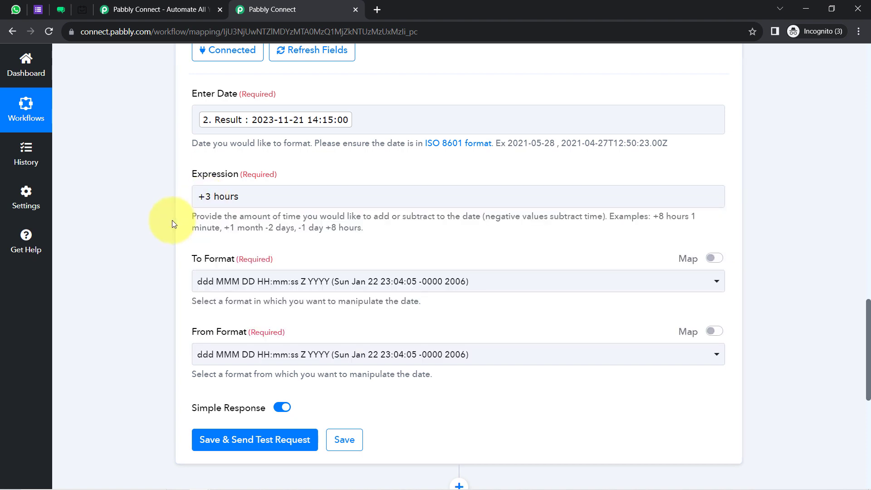
# Step: Set the To Format of the Add/Subtract Time action to YYYY-MM-DD HH:mm:ss
pyautogui.click(225, 279)
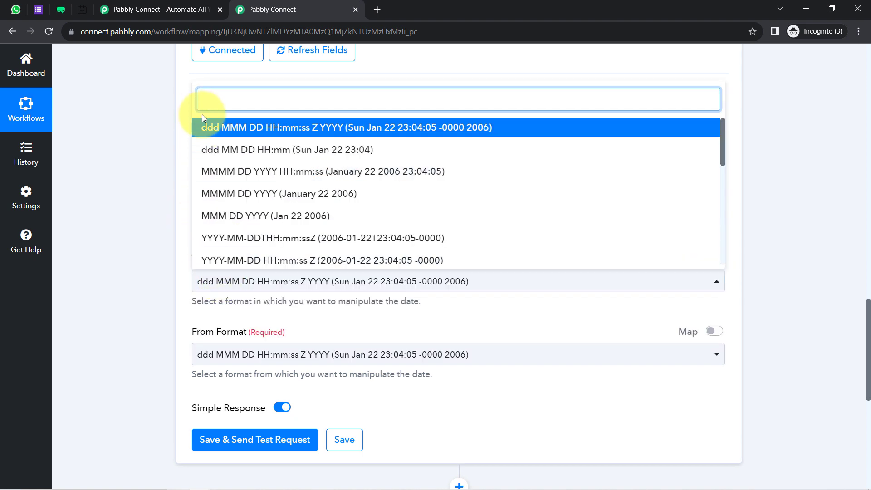
pyautogui.write('yyyy')
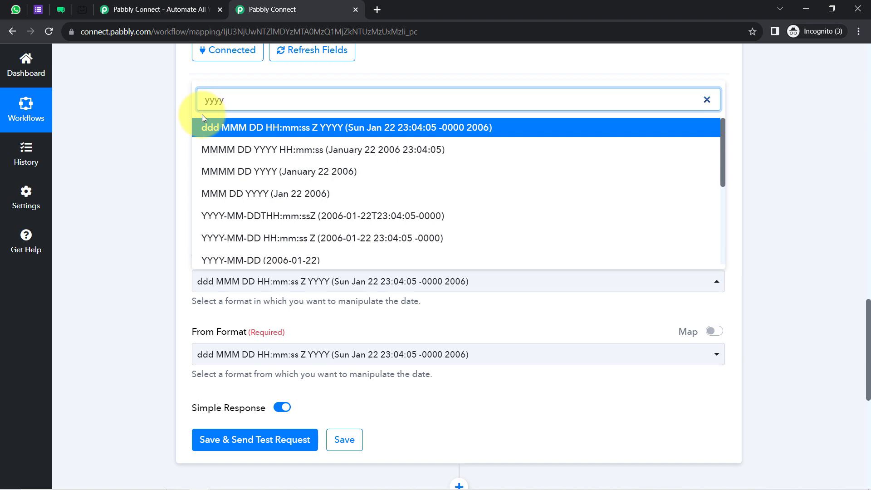
pyautogui.write('-mm')
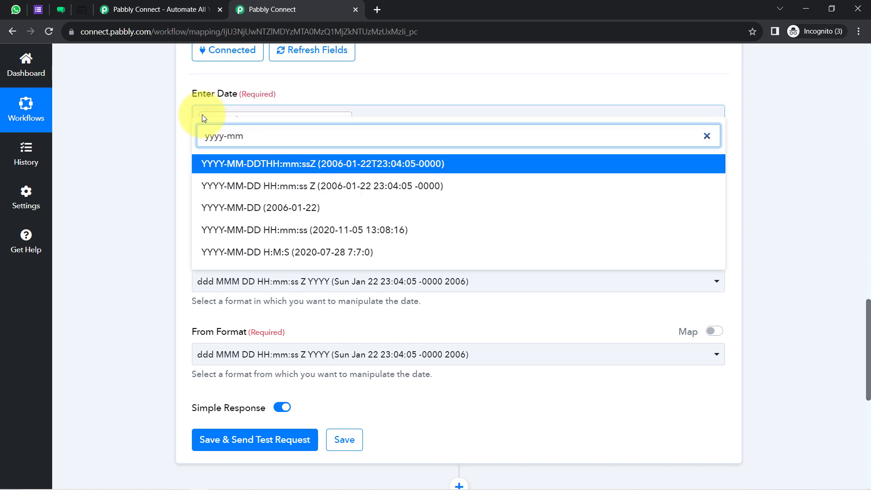
pyautogui.write('-dd')
pyautogui.click(271, 231)
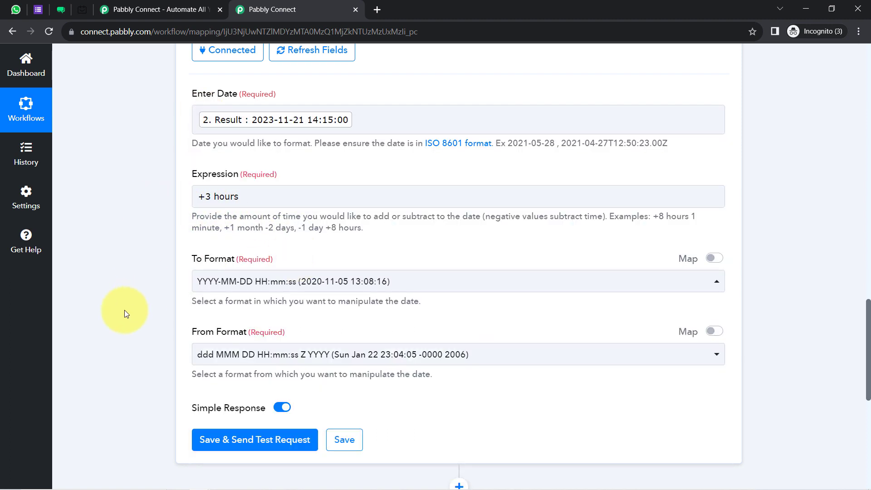
# Step: Set the From Format of the Add/Subtract Time action to YYYY-MM-DD HH:mm:ss Z
pyautogui.scroll(-3, 127, 293)
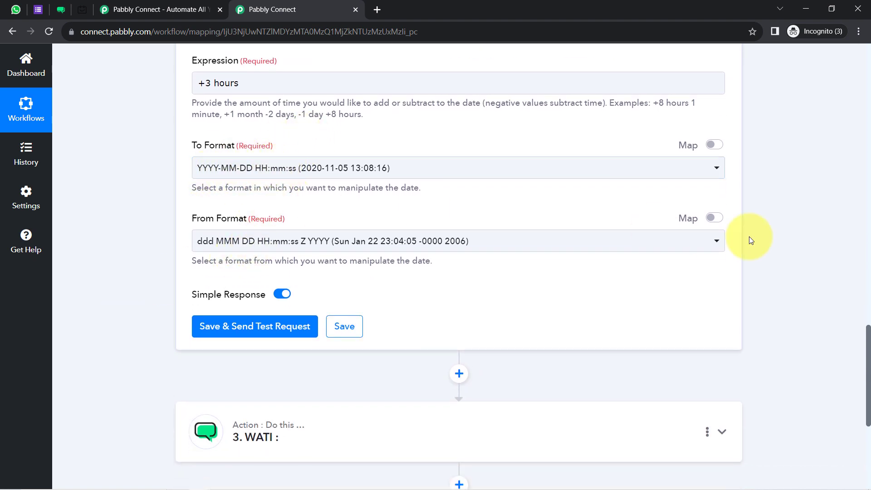
pyautogui.moveTo(868, 338); pyautogui.dragTo(868, 319)
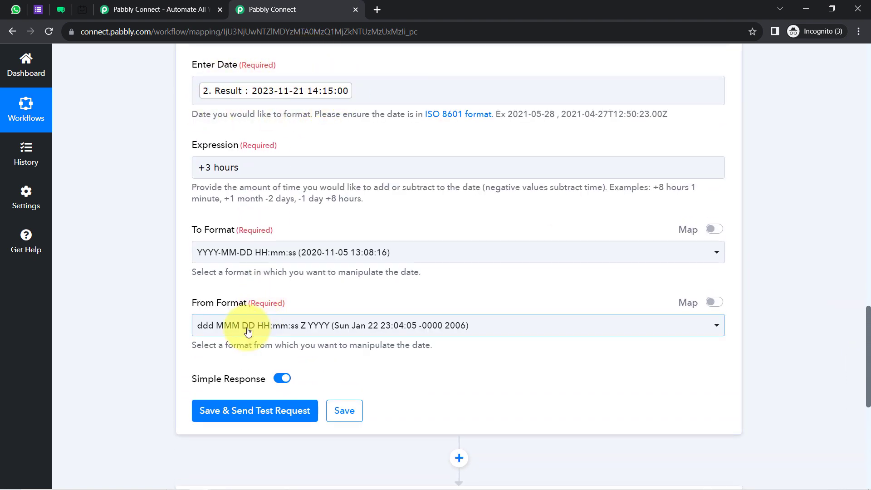
pyautogui.click(227, 326)
pyautogui.write('yyy')
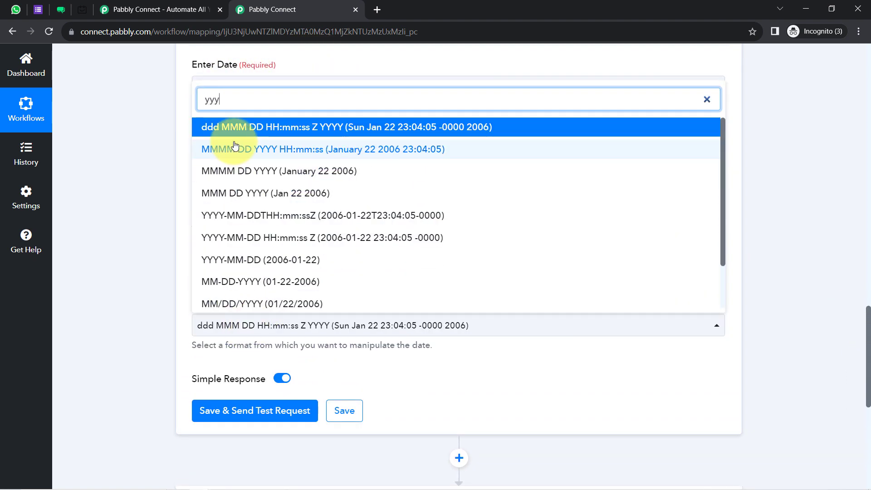
pyautogui.write('y-mm')
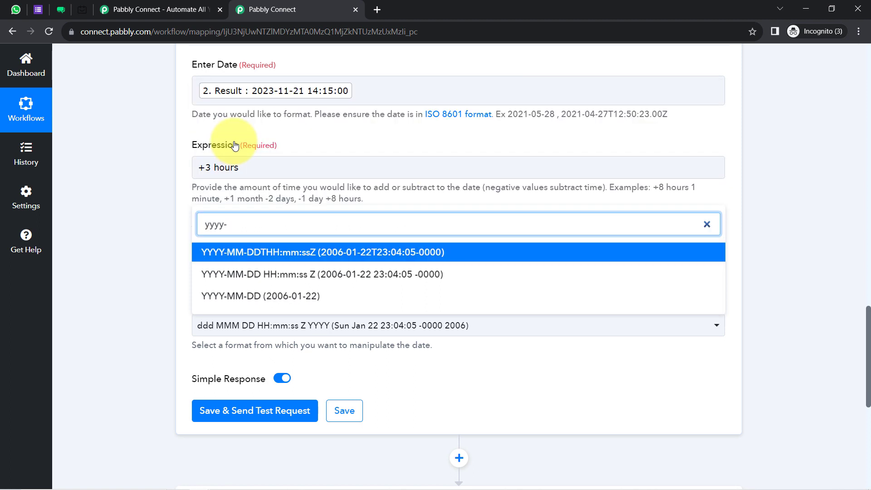
pyautogui.click(249, 274)
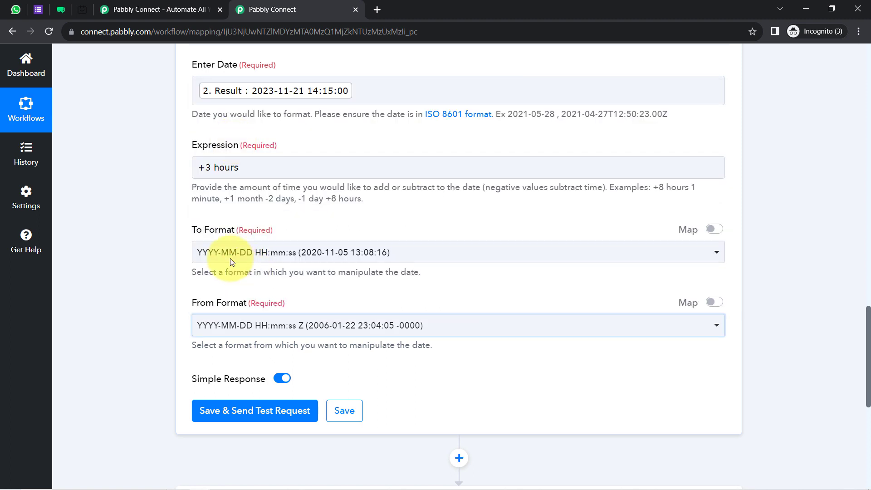
# Step: Save the Add/Subtract Time action with a test request and check the date and time in the returned Result
pyautogui.click(220, 409)
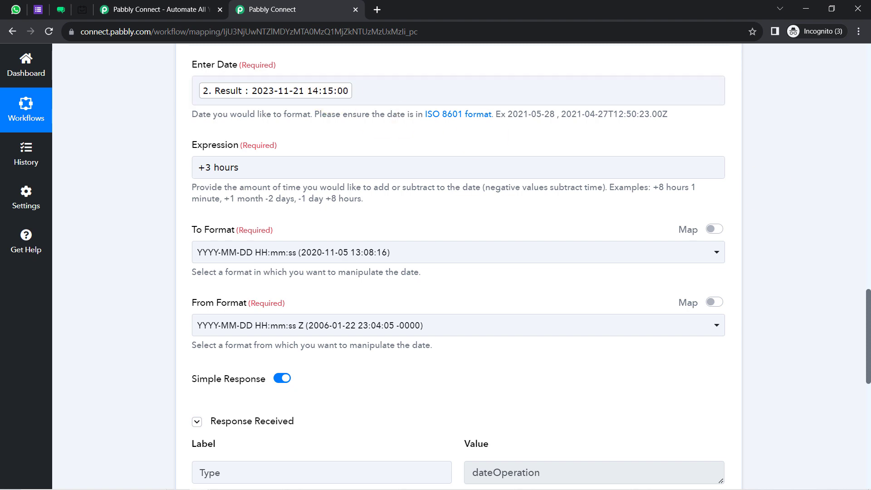
pyautogui.moveTo(867, 305); pyautogui.dragTo(866, 334)
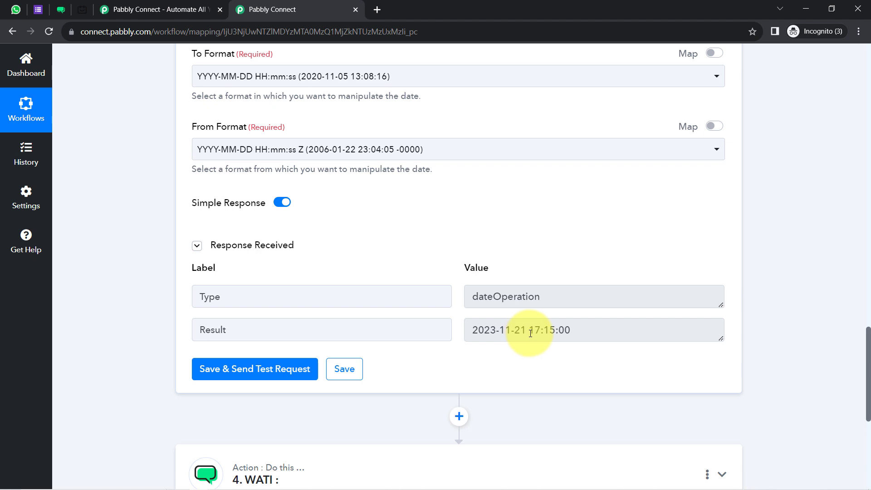
pyautogui.moveTo(530, 333); pyautogui.dragTo(574, 332)
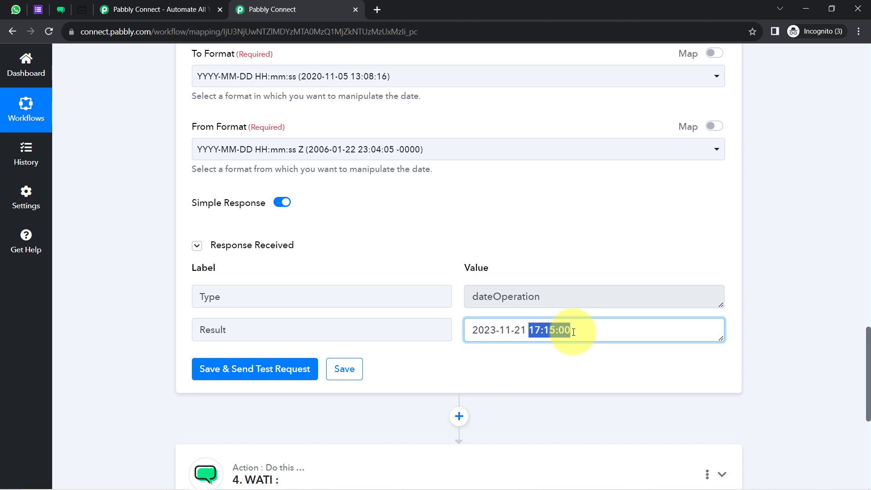
pyautogui.click(563, 331)
pyautogui.moveTo(528, 331); pyautogui.dragTo(470, 338)
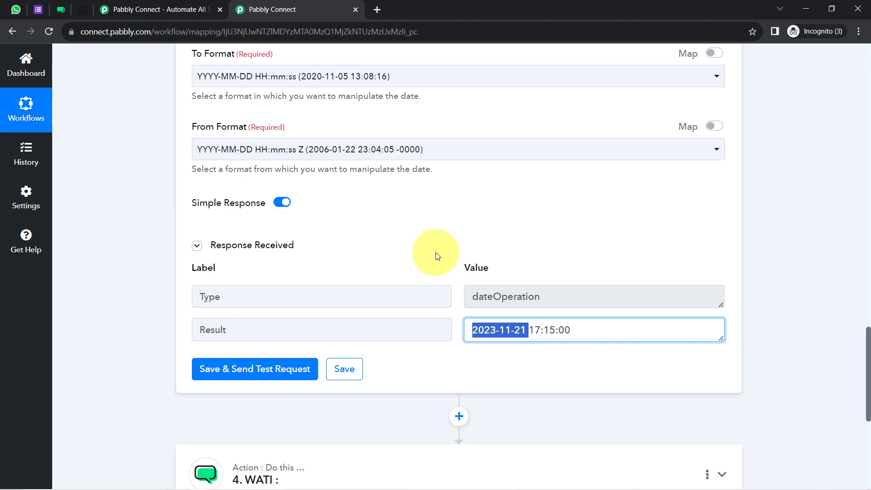
pyautogui.click(544, 329)
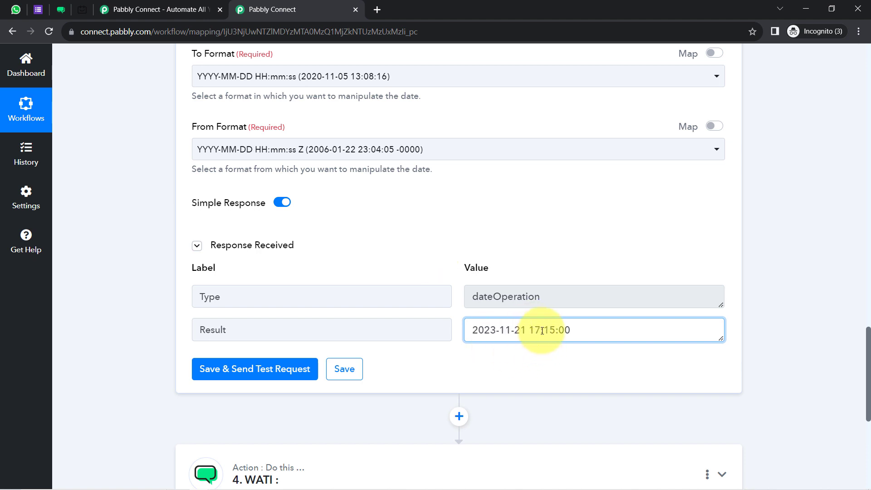
# Step: Insert a Delay action between the Add/Subtract Time action and the WATI action
pyautogui.scroll(-1, 869, 338)
pyautogui.moveTo(869, 338); pyautogui.dragTo(869, 367)
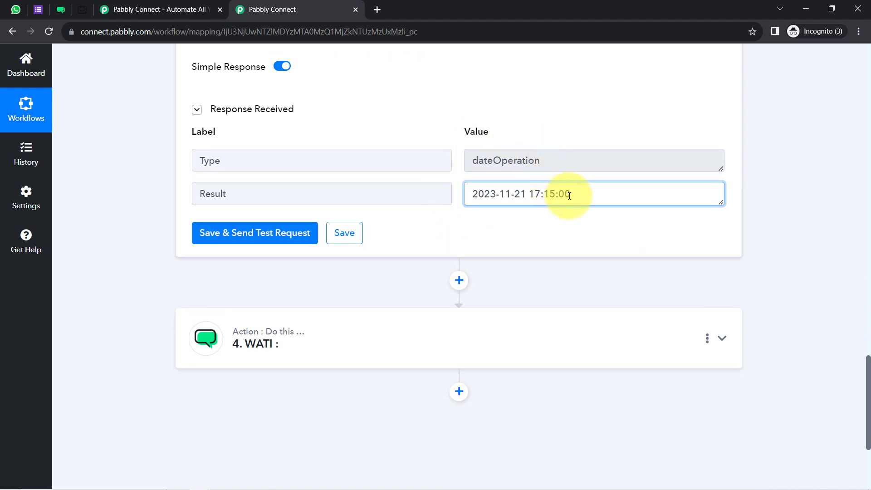
pyautogui.moveTo(573, 194); pyautogui.dragTo(465, 215)
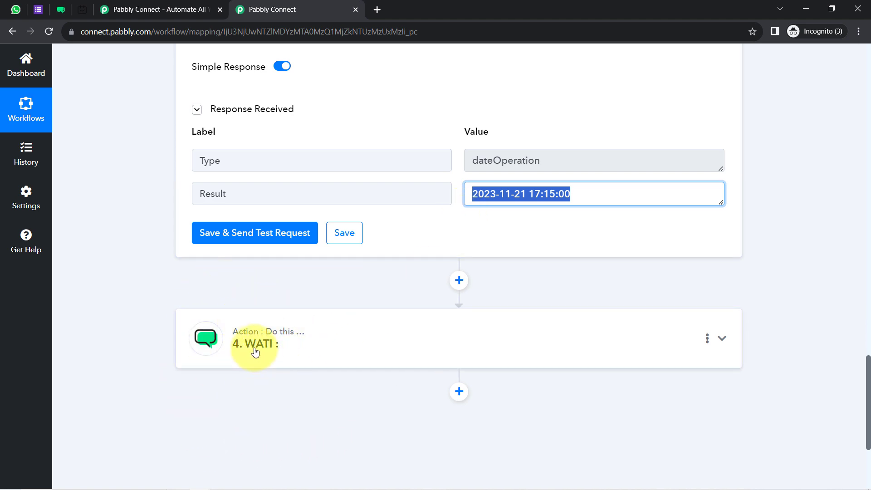
pyautogui.click(567, 195)
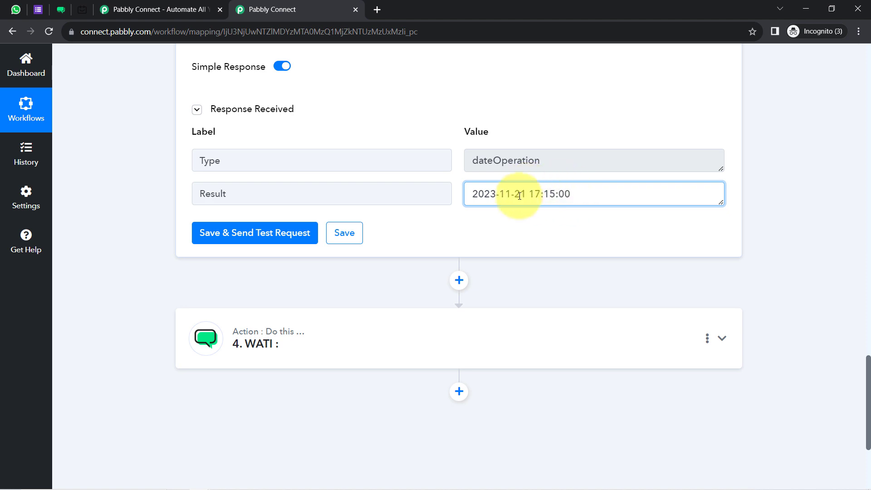
pyautogui.tripleClick(542, 194)
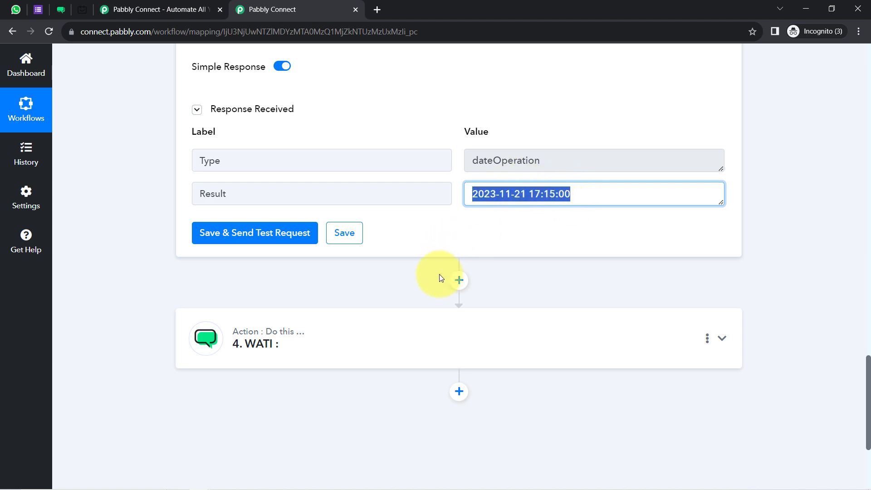
pyautogui.click(458, 280)
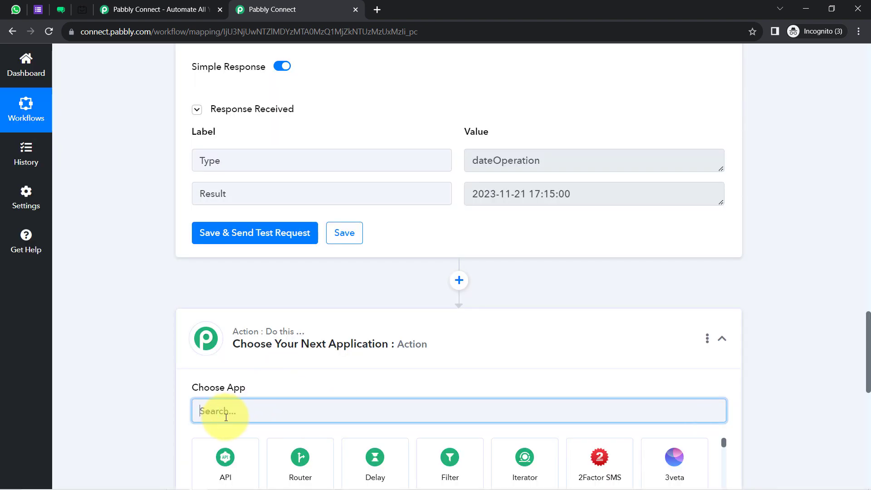
pyautogui.write('del')
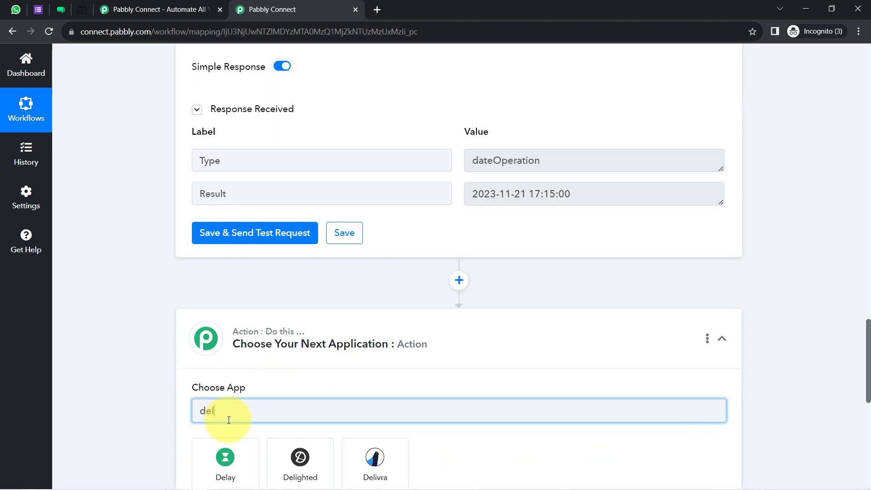
pyautogui.click(224, 461)
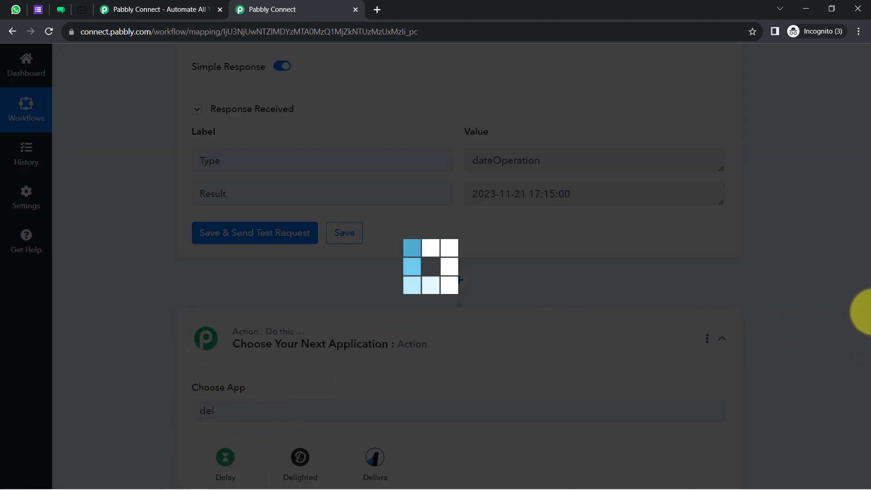
# Step: Set the Delay by Pabbly action's event to Add Time Delay and connect it
pyautogui.scroll(-2, 858, 363)
pyautogui.scroll(-2, 865, 383)
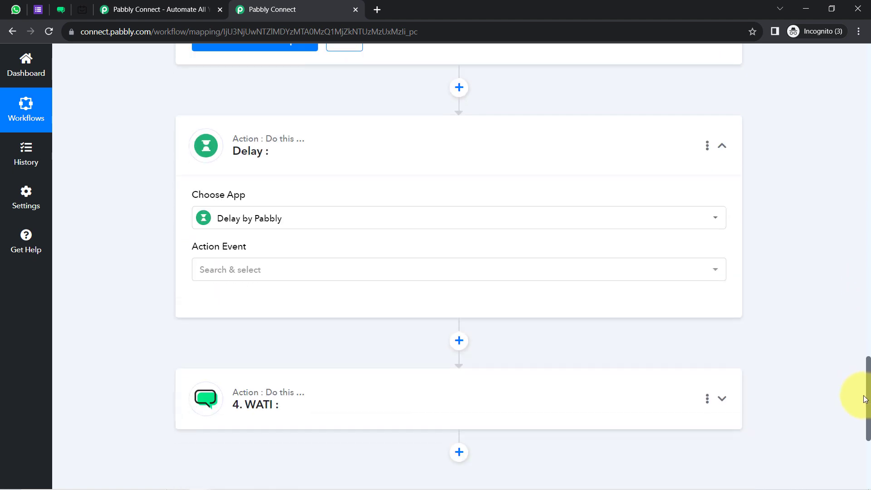
pyautogui.click(208, 269)
pyautogui.click(225, 335)
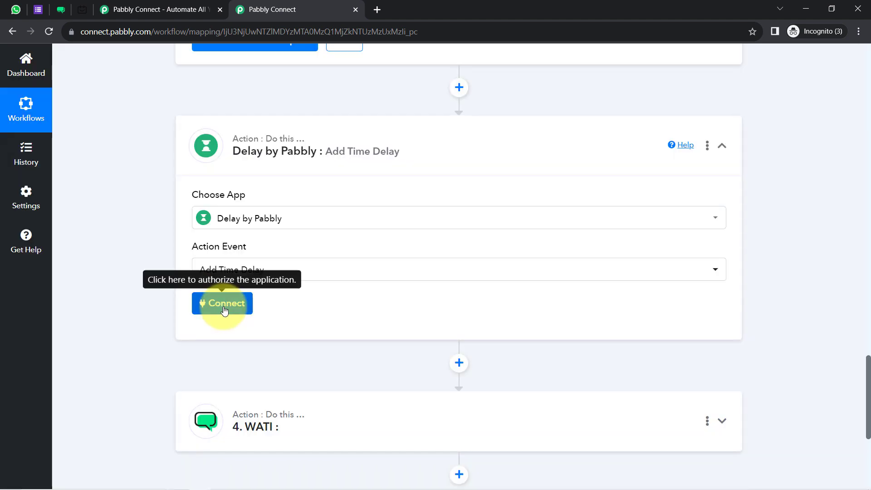
pyautogui.click(229, 303)
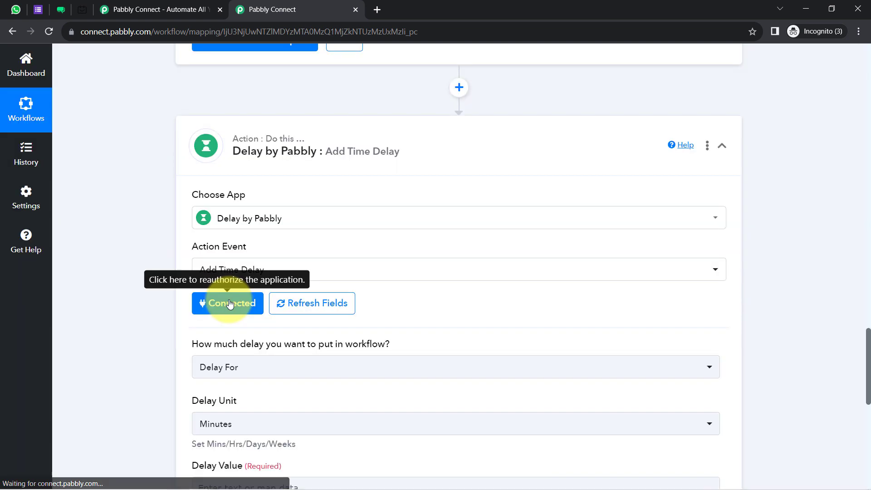
# Step: Review the delay modes and the available delay units, and set the workflow delay to Delay Until
pyautogui.moveTo(205, 345); pyautogui.dragTo(372, 347)
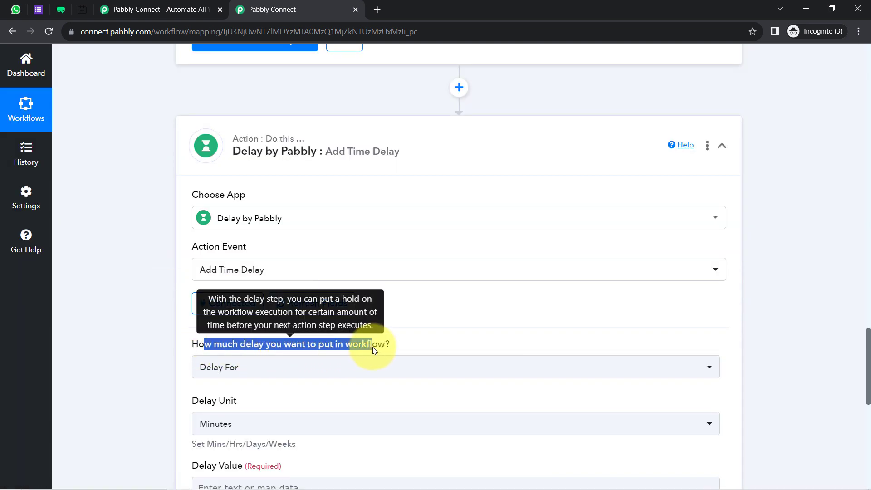
pyautogui.click(213, 378)
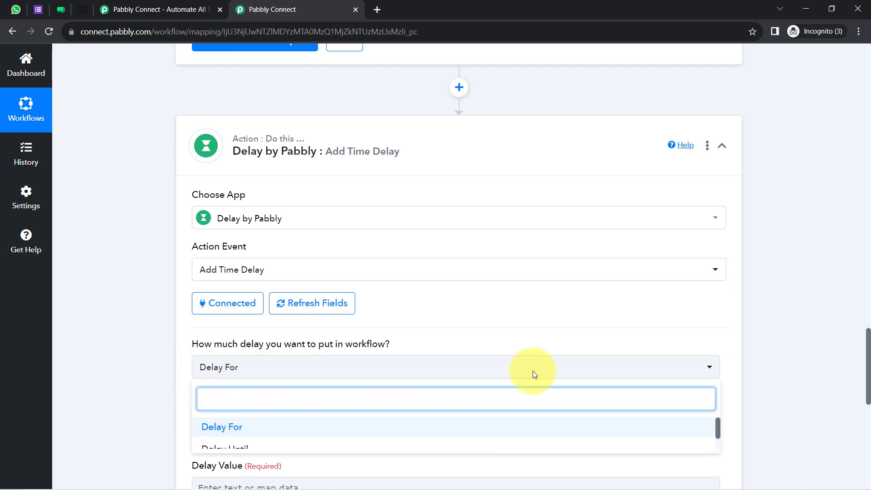
pyautogui.scroll(-3, 869, 351)
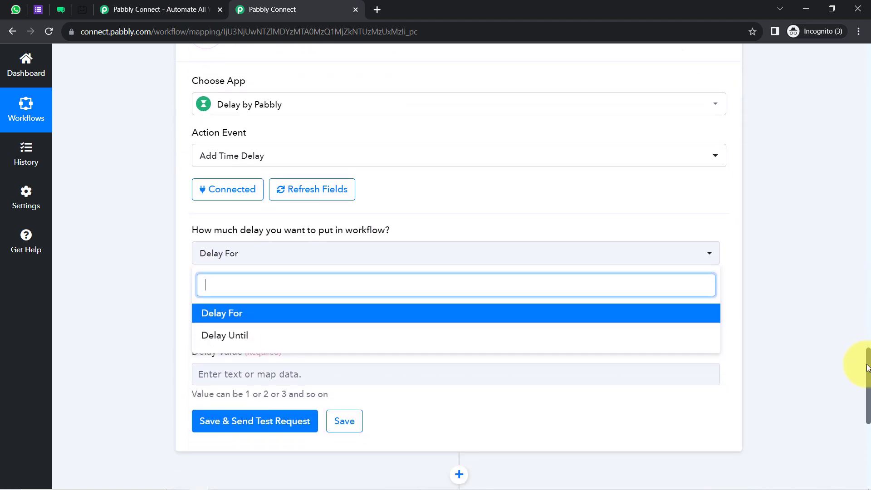
pyautogui.click(224, 314)
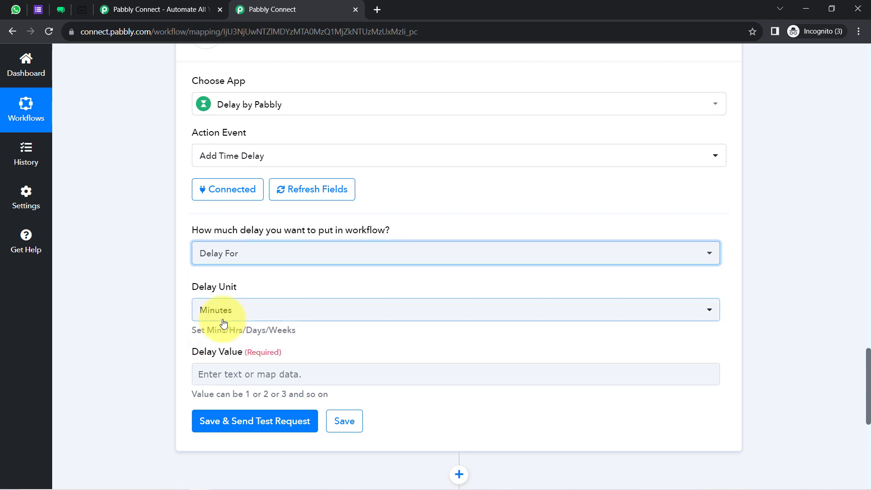
pyautogui.click(216, 316)
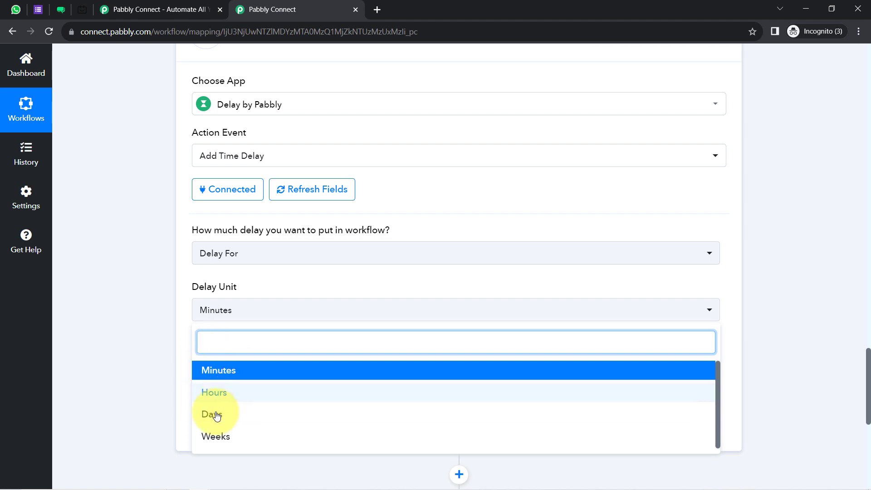
pyautogui.click(233, 252)
pyautogui.click(222, 338)
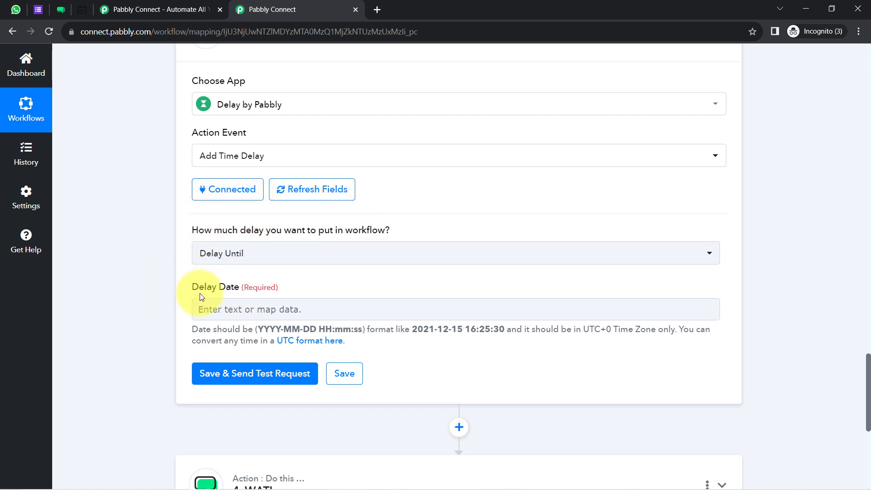
# Step: Check the required format and time zone for Delay Date and map it to the Result of the Add/Subtract Time action
pyautogui.moveTo(192, 291); pyautogui.dragTo(285, 289)
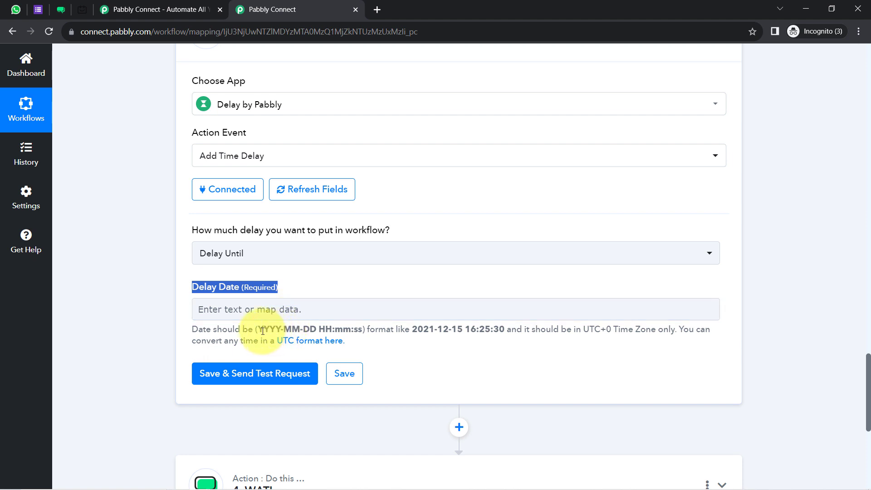
pyautogui.moveTo(262, 330); pyautogui.dragTo(363, 324)
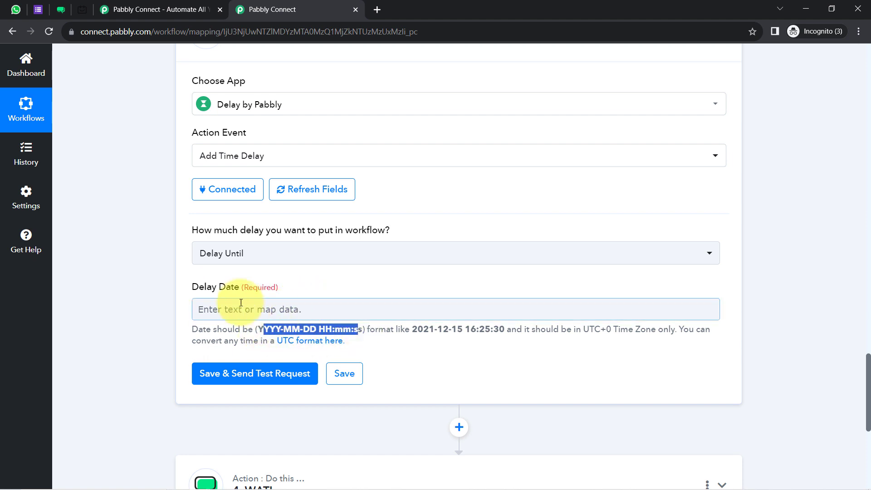
pyautogui.click(200, 291)
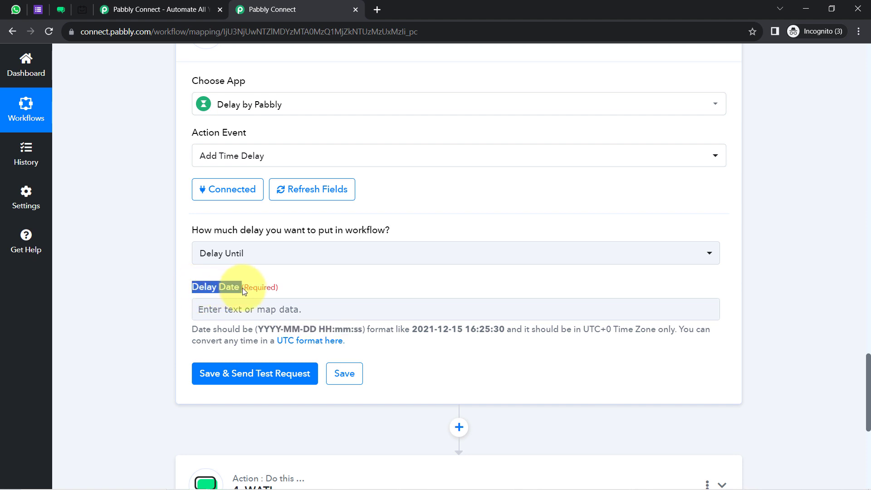
pyautogui.moveTo(258, 330); pyautogui.dragTo(522, 330)
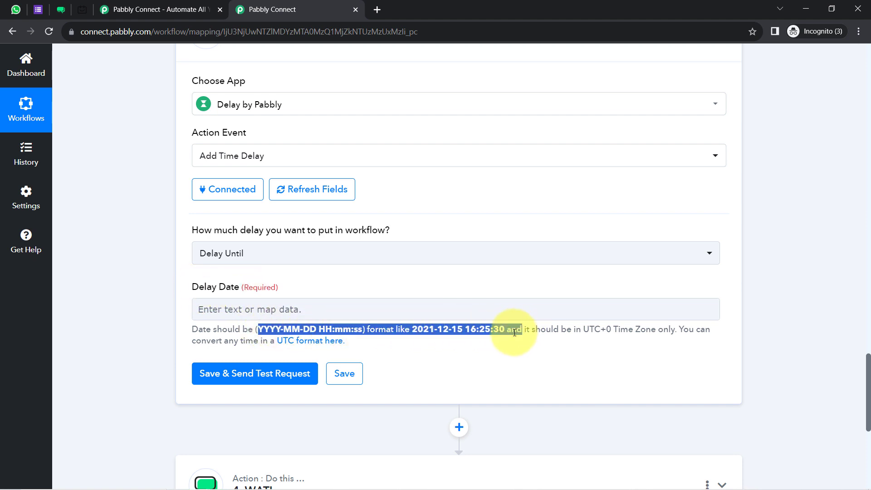
pyautogui.click(515, 332)
pyautogui.moveTo(710, 329); pyautogui.dragTo(591, 322)
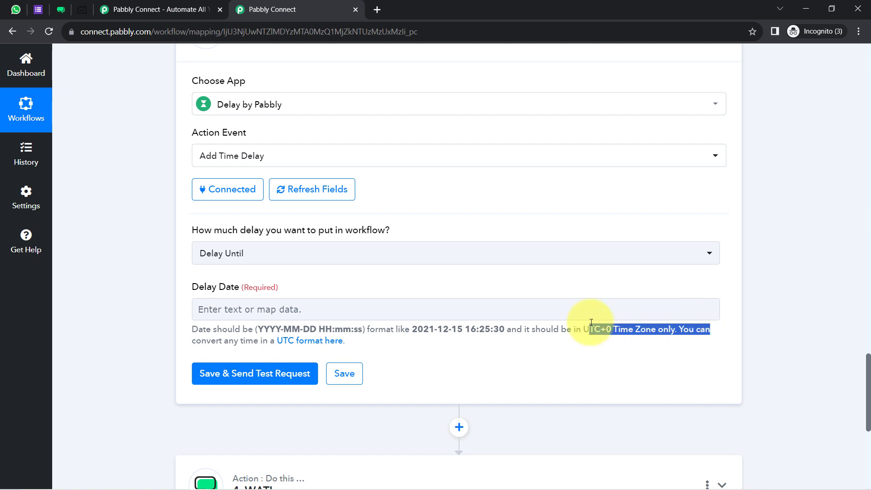
pyautogui.click(209, 311)
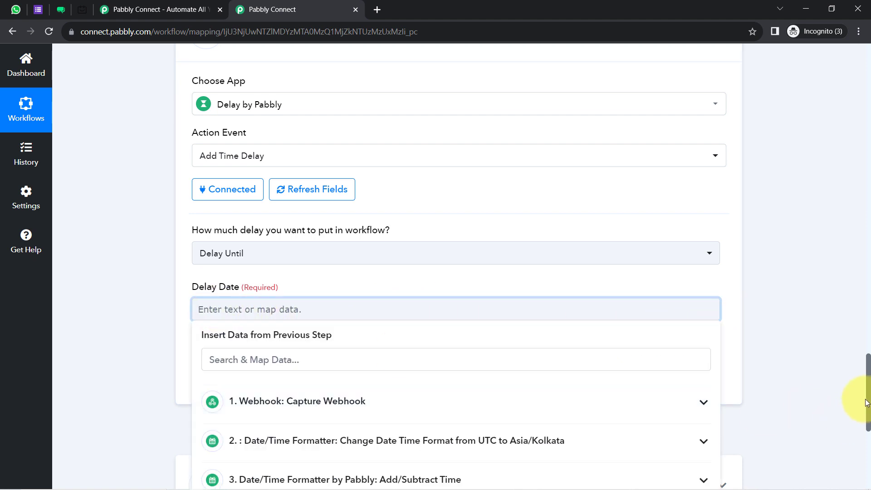
pyautogui.scroll(-4, 869, 402)
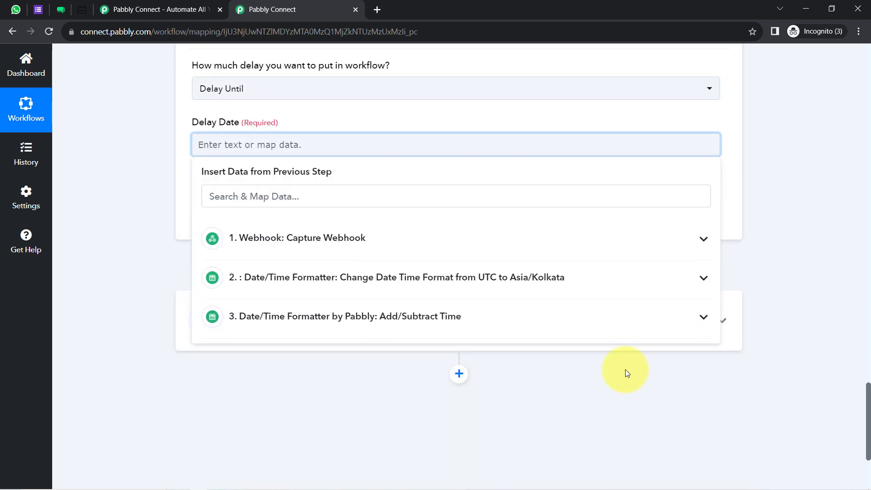
pyautogui.click(405, 319)
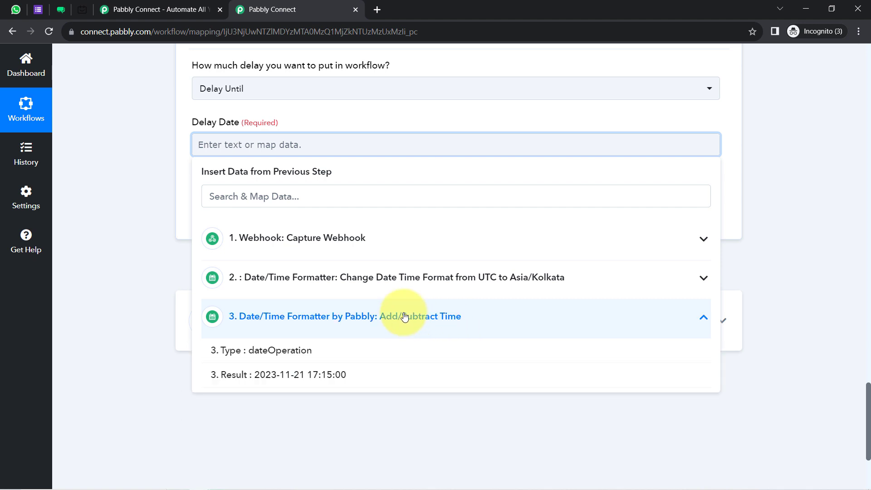
pyautogui.click(301, 374)
pyautogui.click(121, 173)
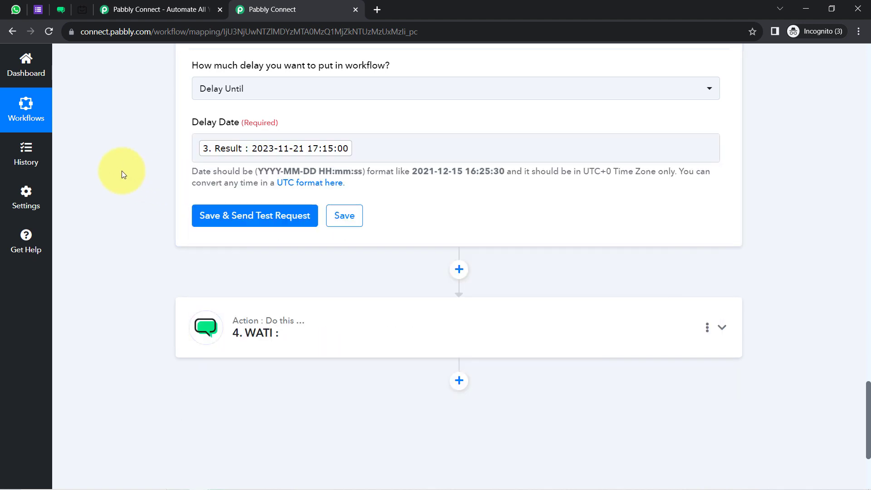
# Step: Save the Delay action with a test request and check the date and time in the returned Message
pyautogui.click(199, 216)
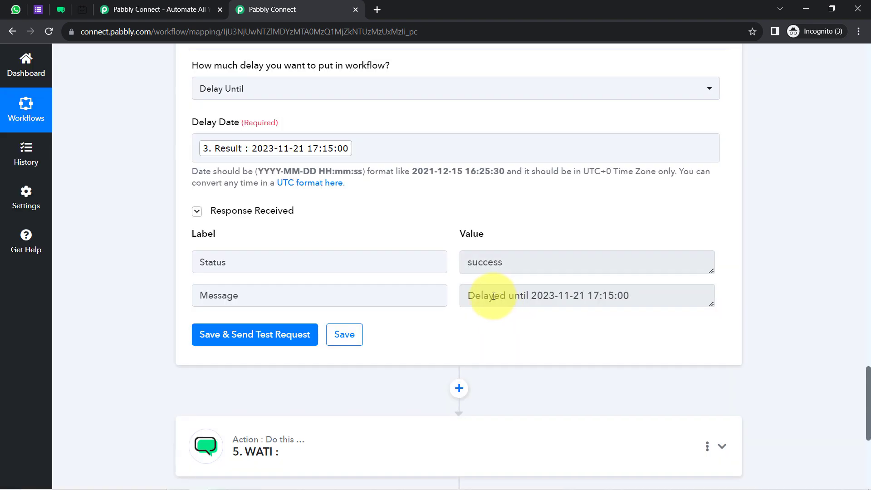
pyautogui.moveTo(494, 295); pyautogui.dragTo(642, 294)
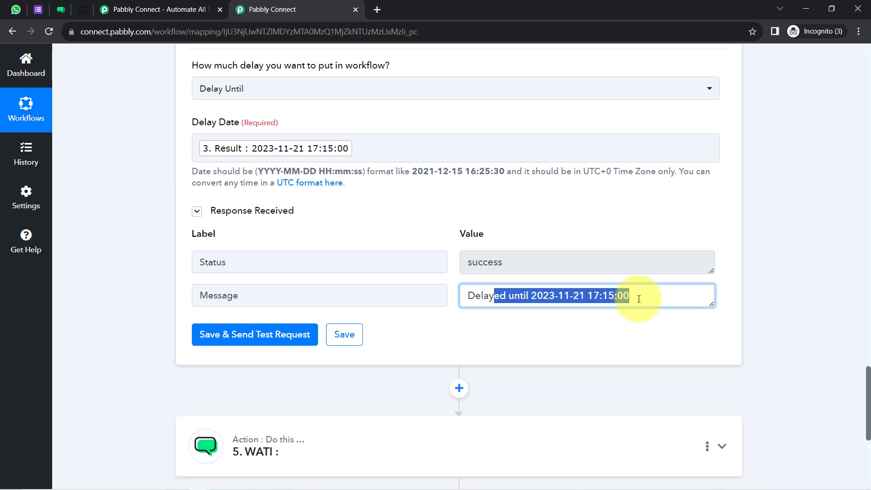
pyautogui.moveTo(526, 295); pyautogui.dragTo(623, 297)
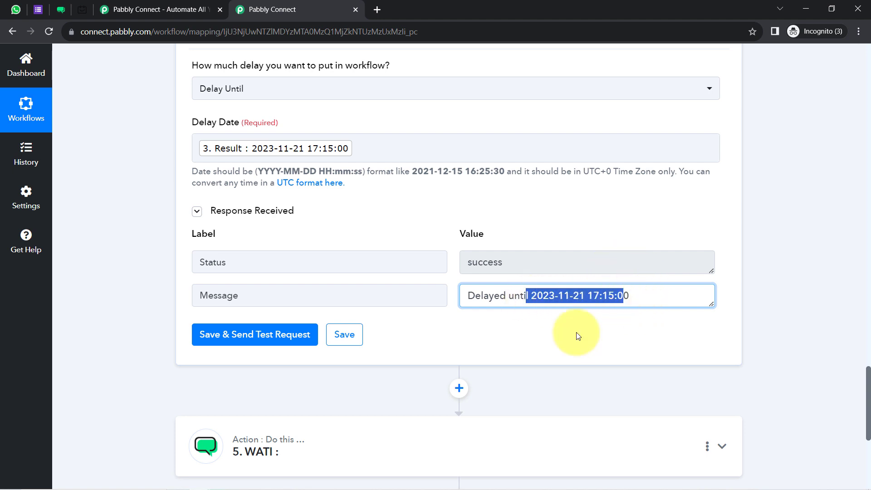
# Step: Expand the WATI action and set its action event to Send Template Message
pyautogui.moveTo(869, 375); pyautogui.dragTo(854, 416)
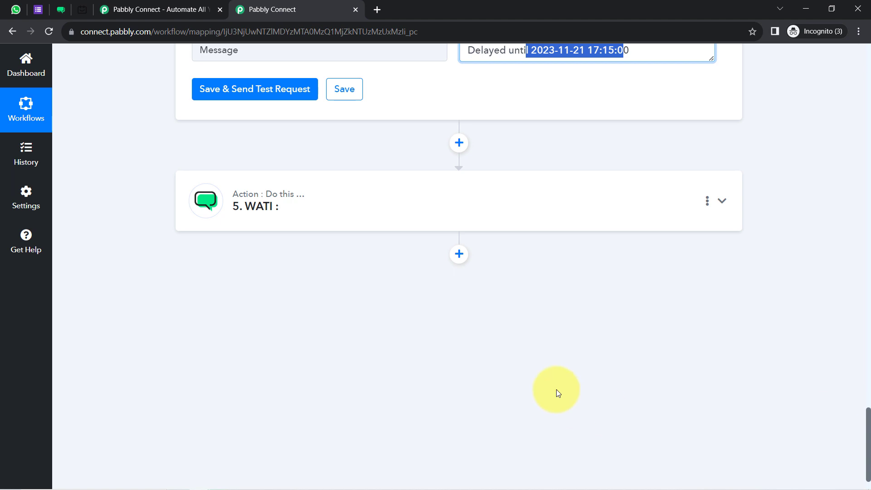
pyautogui.click(282, 201)
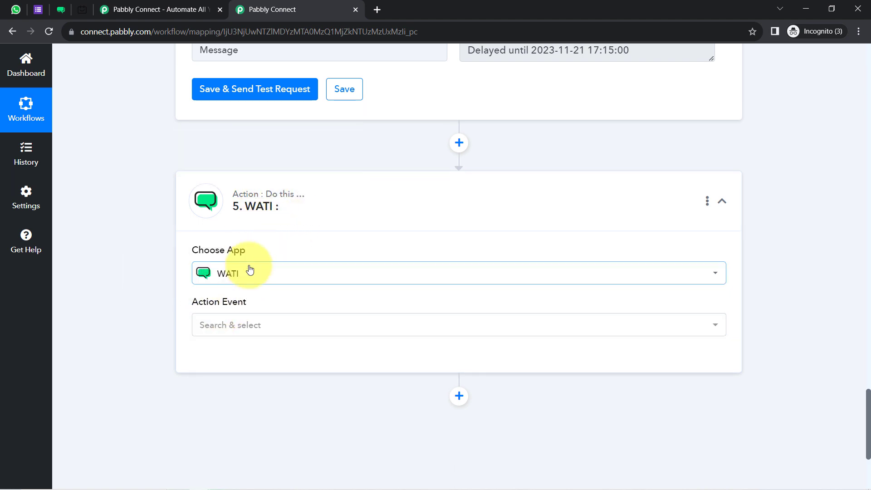
pyautogui.click(219, 325)
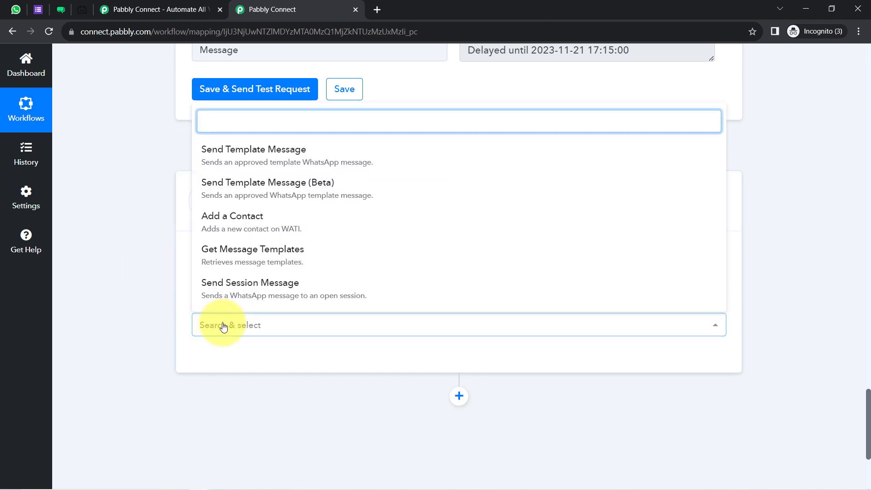
pyautogui.click(232, 154)
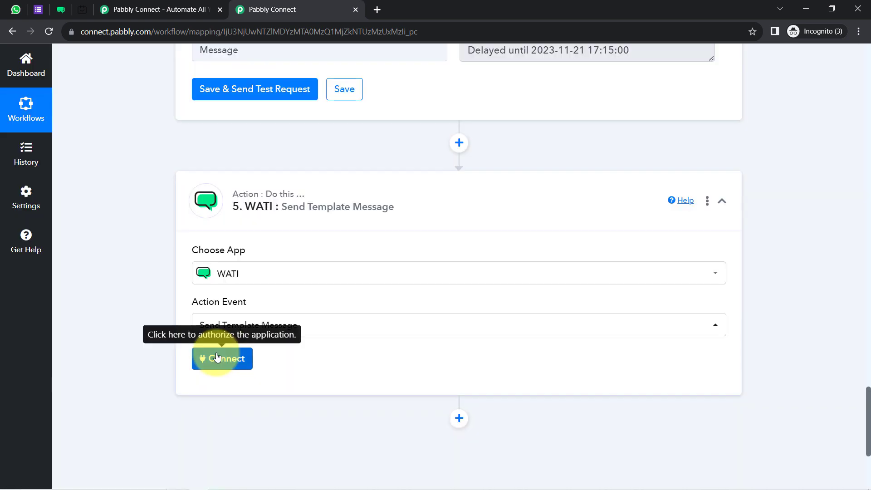
# Step: Open the WATI account connection settings and choose to add a new connection
pyautogui.click(217, 357)
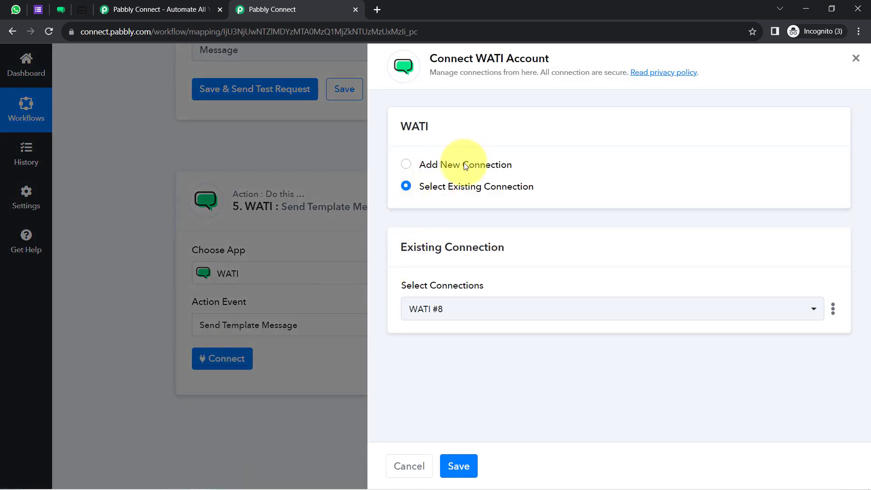
pyautogui.click(464, 164)
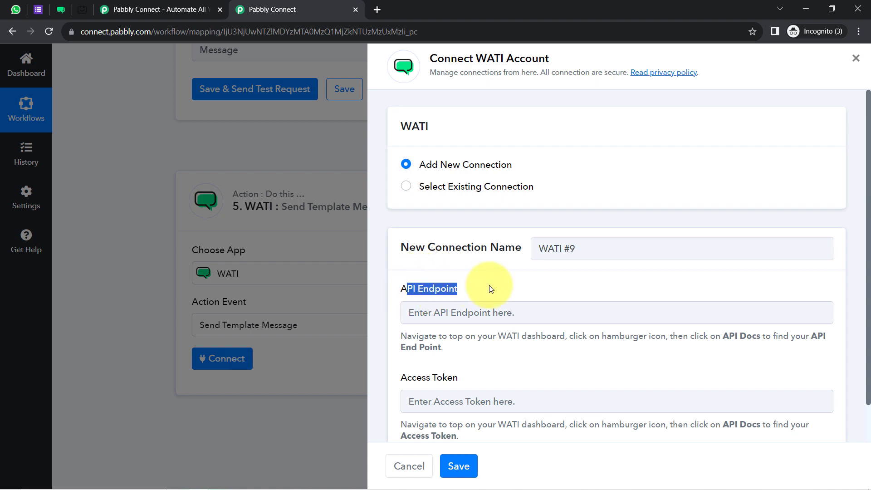
pyautogui.scroll(-1, 864, 170)
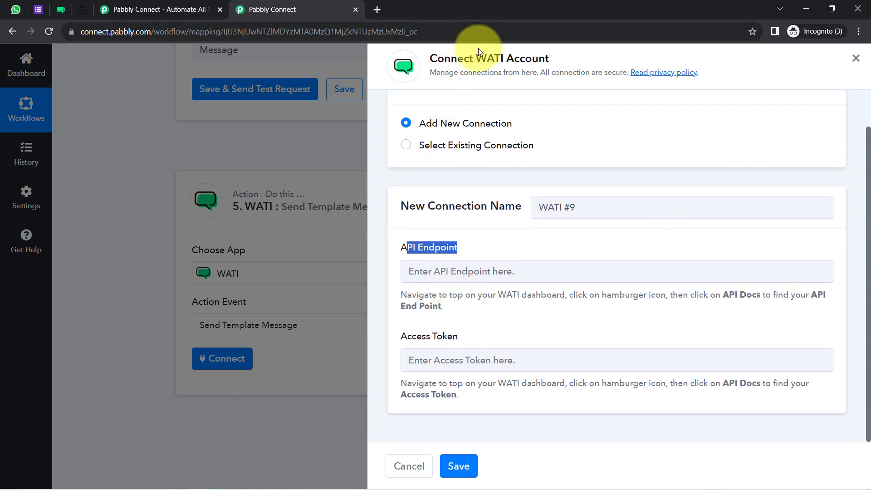
# Step: Copy the access token from the API Docs page in WATI and paste it into the Access Token field of the new Pabbly connection
pyautogui.click(61, 10)
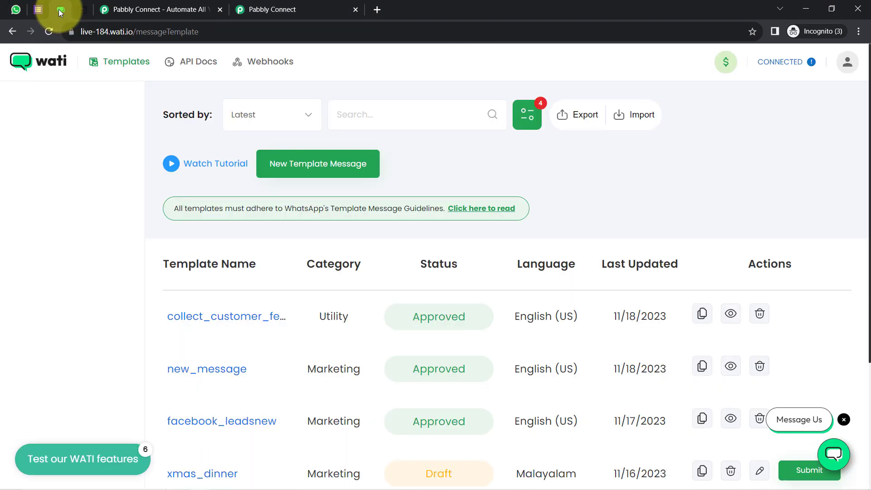
pyautogui.click(170, 62)
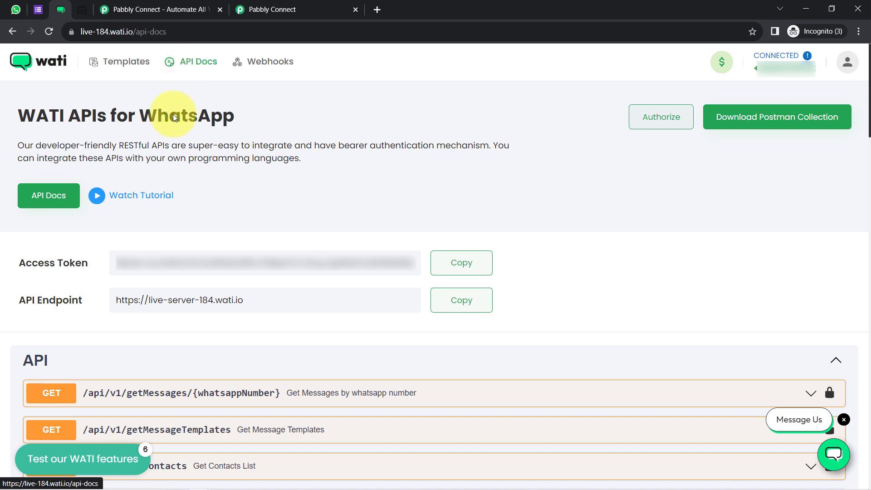
pyautogui.click(440, 270)
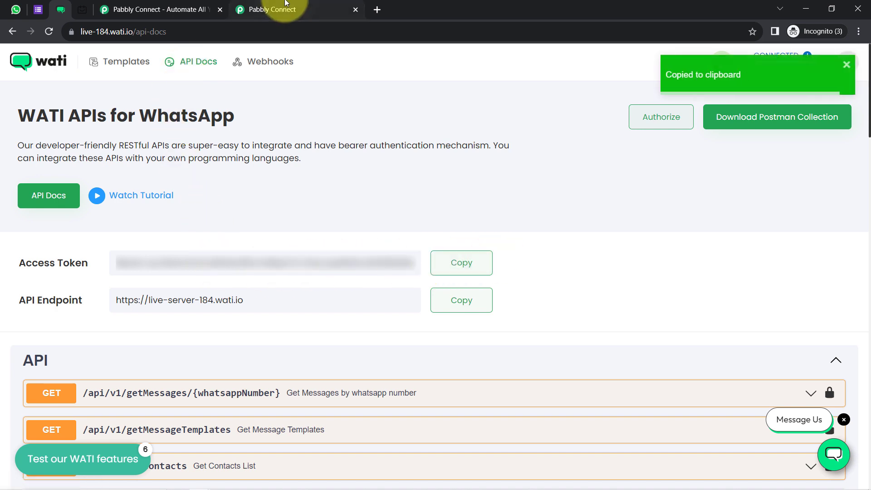
pyautogui.click(272, 9)
pyautogui.click(434, 351)
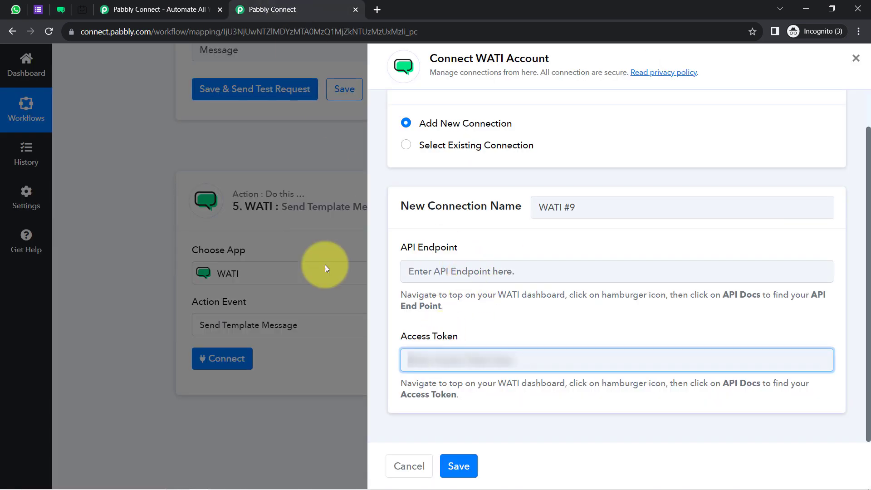
pyautogui.hotkey('ctrl', 'v')
pyautogui.click(61, 9)
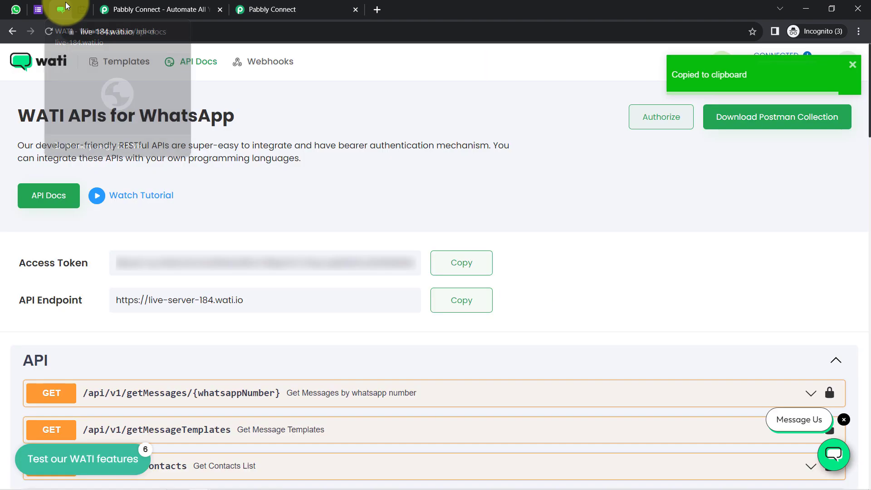
pyautogui.click(448, 302)
pyautogui.click(266, 9)
pyautogui.click(403, 272)
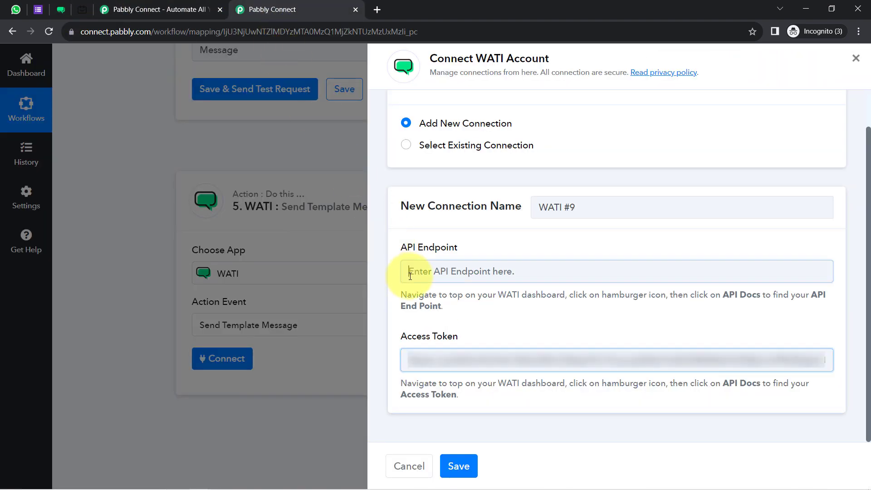
pyautogui.hotkey('ctrl', 'v')
pyautogui.click(454, 467)
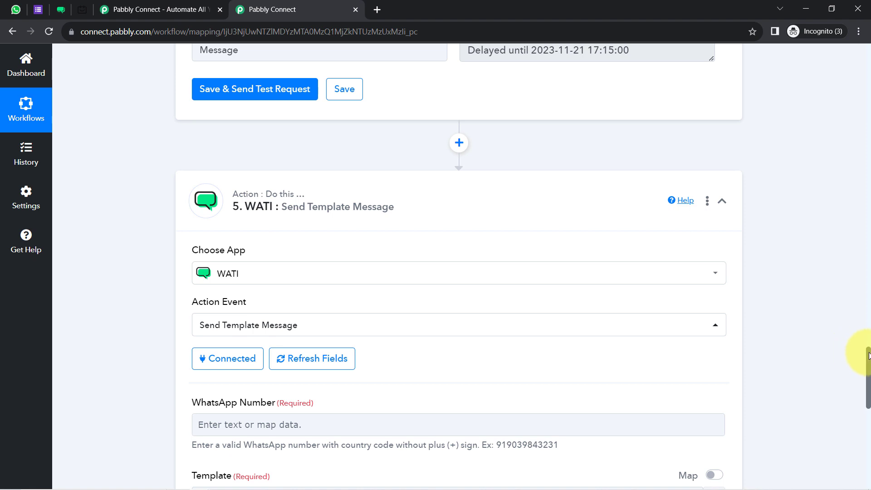
# Step: Map the WATI action's WhatsApp Number to Res1 Questions 0 Answer from the Tidycal New Booking trigger
pyautogui.moveTo(868, 356); pyautogui.dragTo(869, 382)
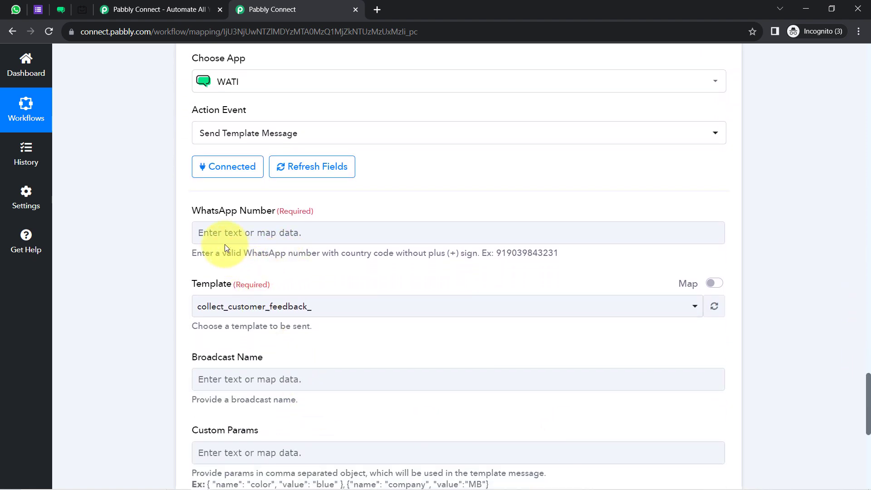
pyautogui.click(209, 233)
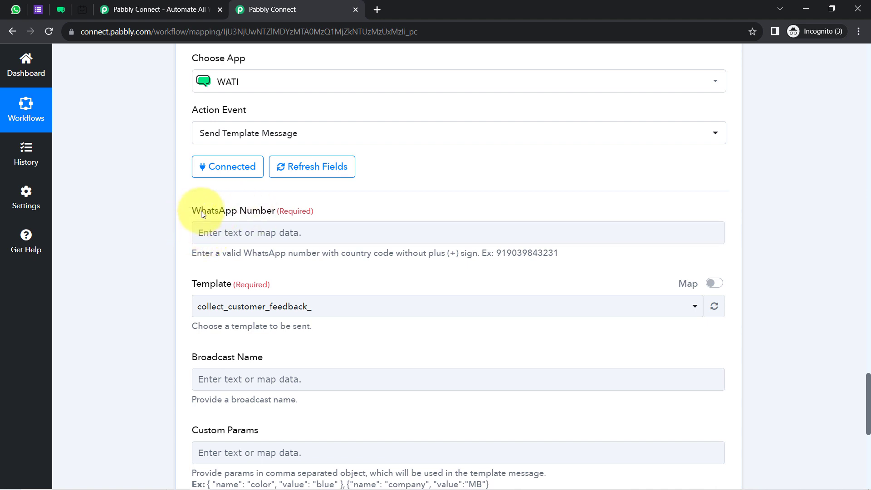
pyautogui.click(255, 234)
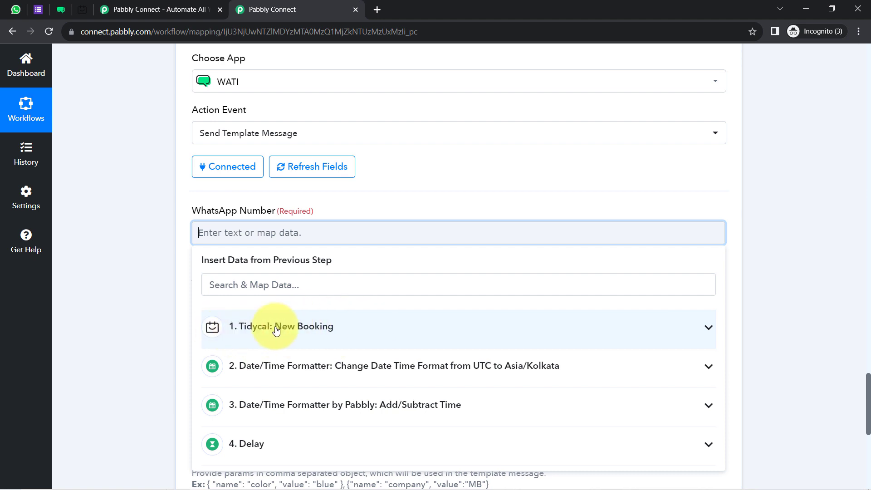
pyautogui.click(231, 287)
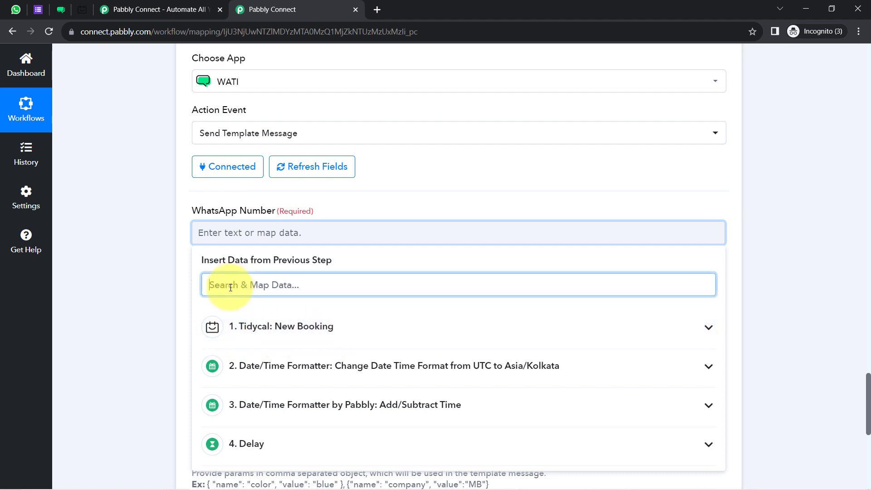
pyautogui.click(249, 329)
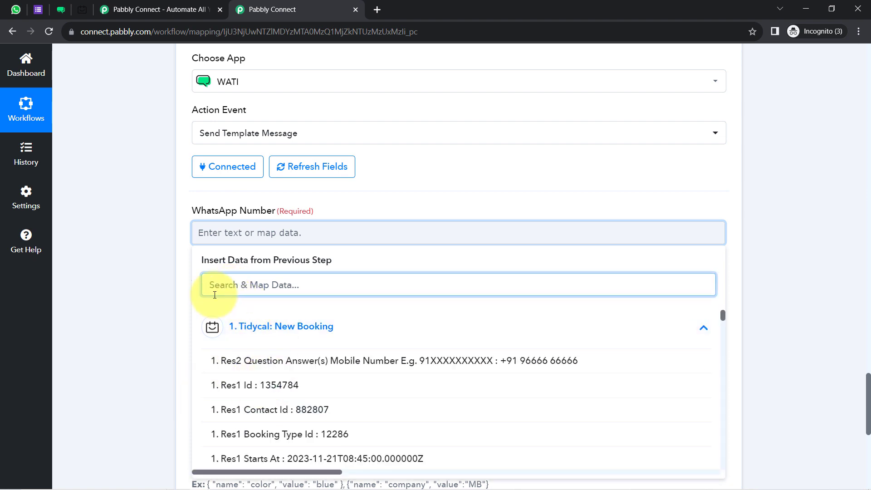
pyautogui.write('96')
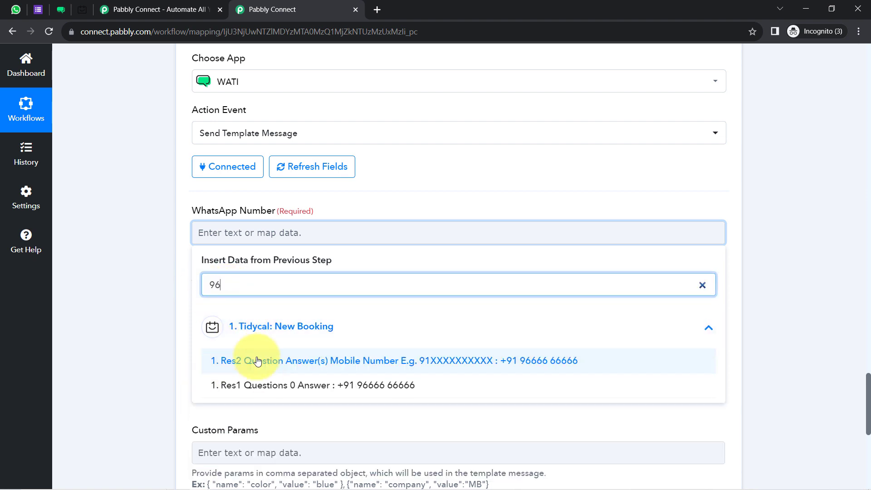
pyautogui.click(257, 361)
pyautogui.click(260, 385)
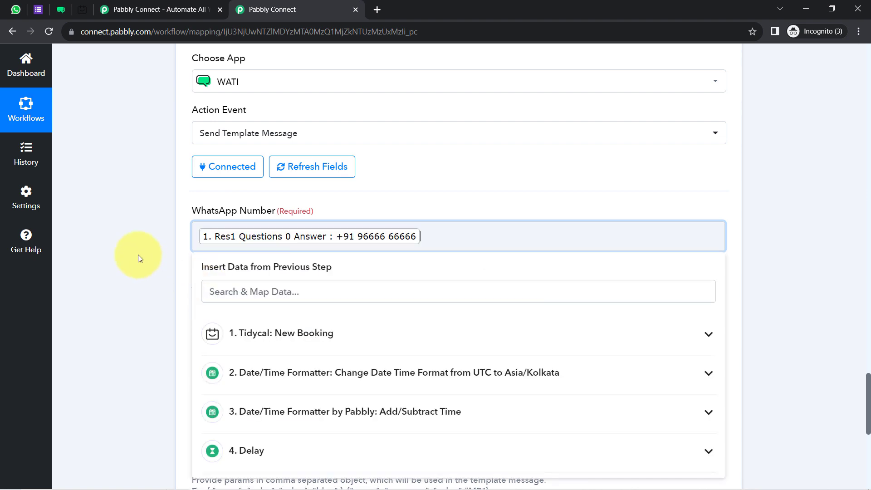
pyautogui.click(138, 255)
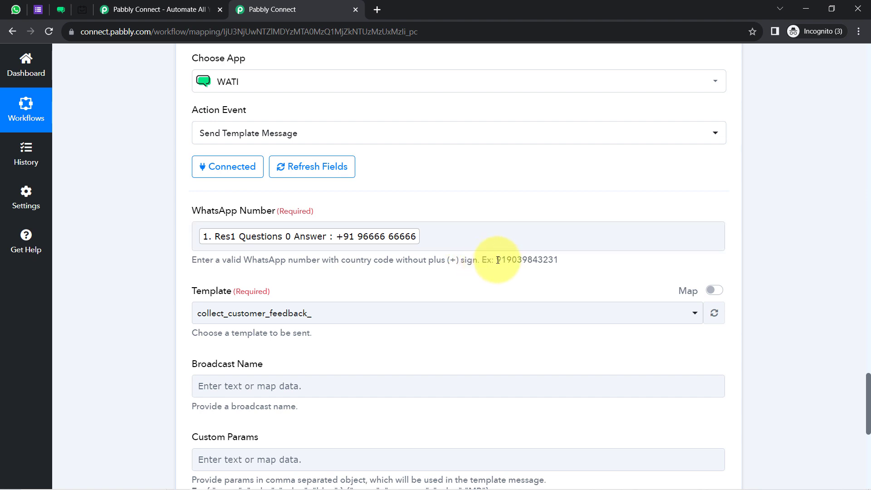
# Step: Switch to WhatsApp Web and delete the Via WATI chat
pyautogui.click(16, 9)
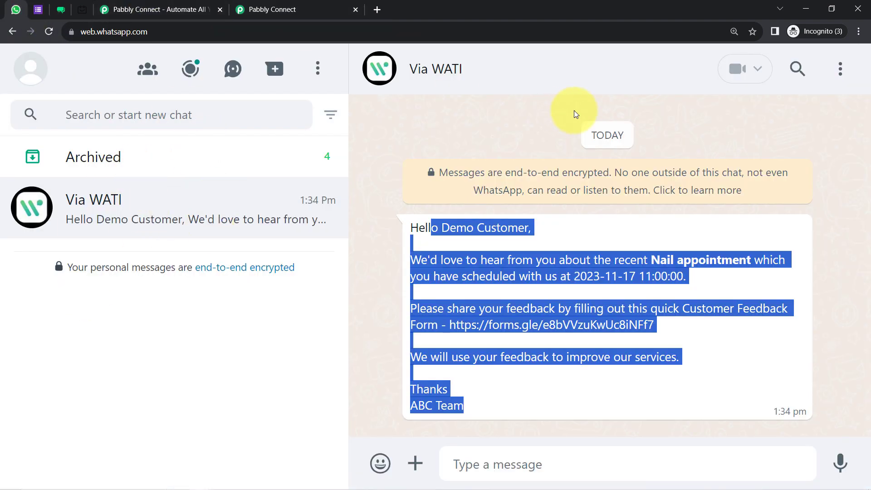
pyautogui.click(840, 72)
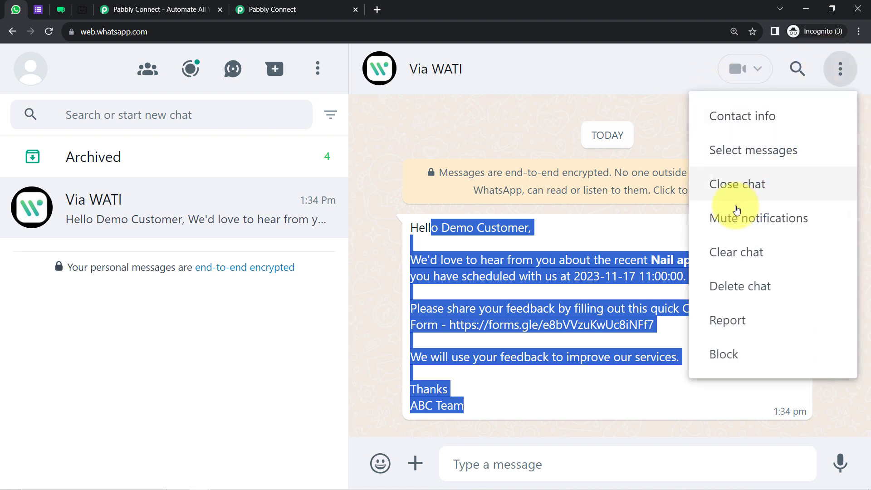
pyautogui.click(732, 287)
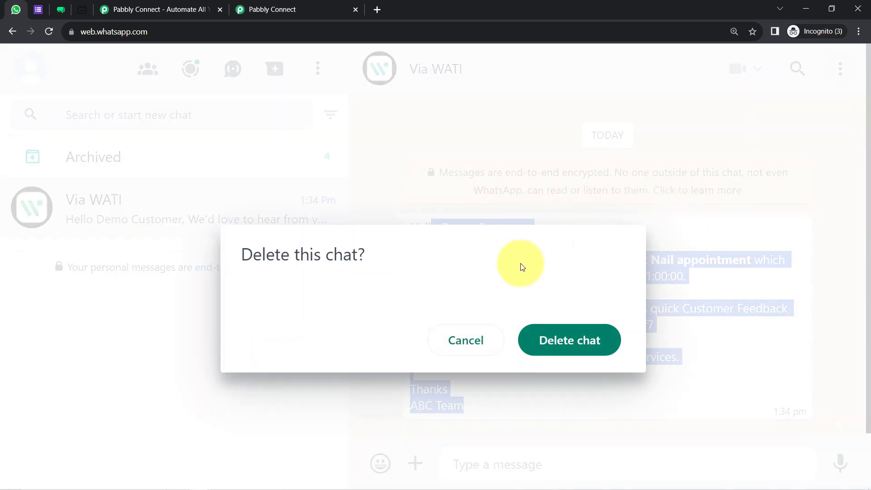
pyautogui.click(559, 340)
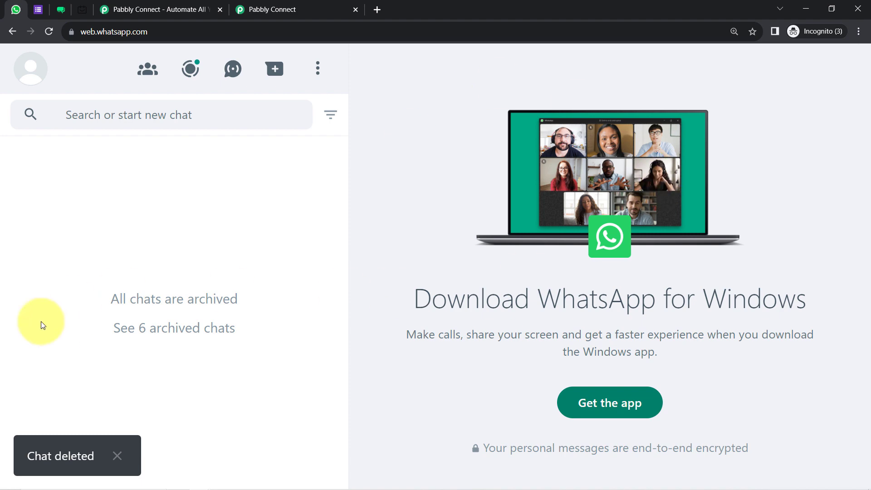
# Step: Return to Pabbly Connect and review the template choices of the WATI action, keeping collect_customer_feedback_ selected
pyautogui.click(288, 8)
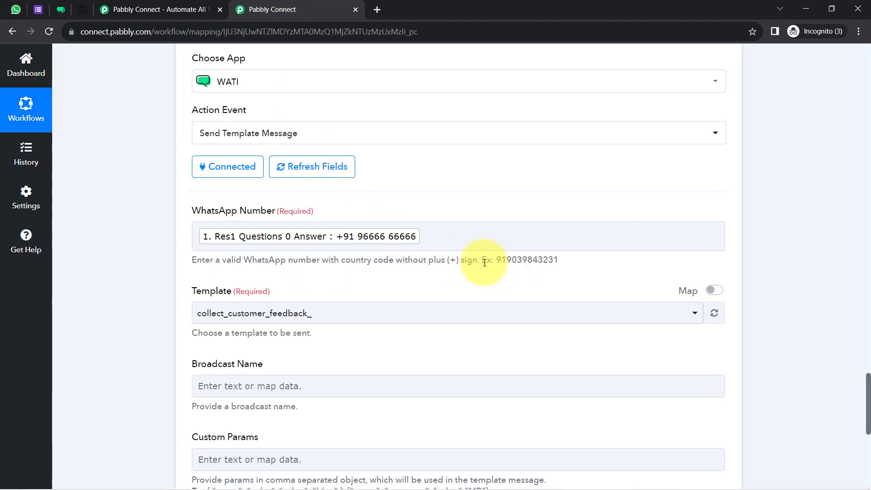
pyautogui.moveTo(194, 292); pyautogui.dragTo(241, 295)
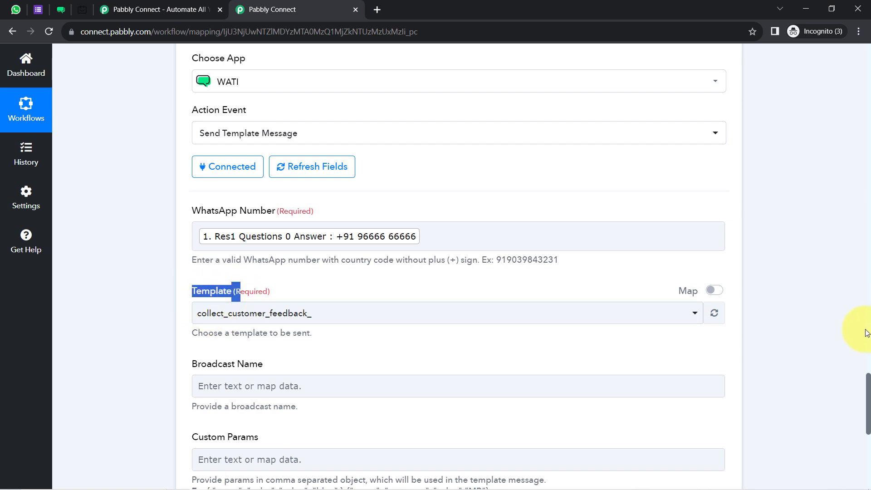
pyautogui.scroll(-3, 868, 390)
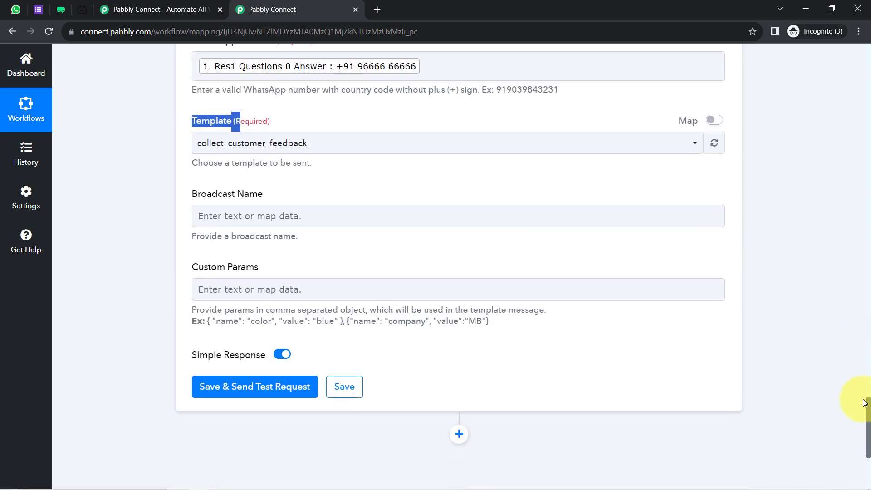
pyautogui.click(298, 152)
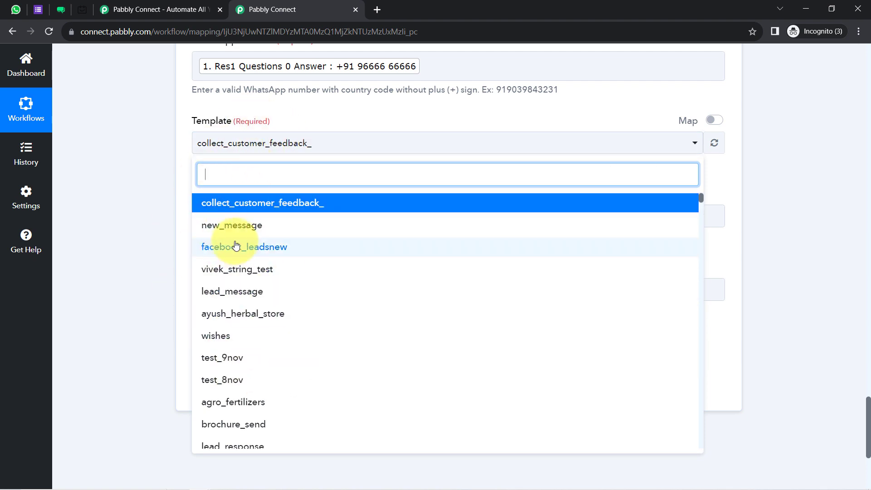
pyautogui.click(130, 111)
# Step: Switch to WATI and open the collect_customer_feedback_ template to check its name, category, language and body
pyautogui.click(71, 16)
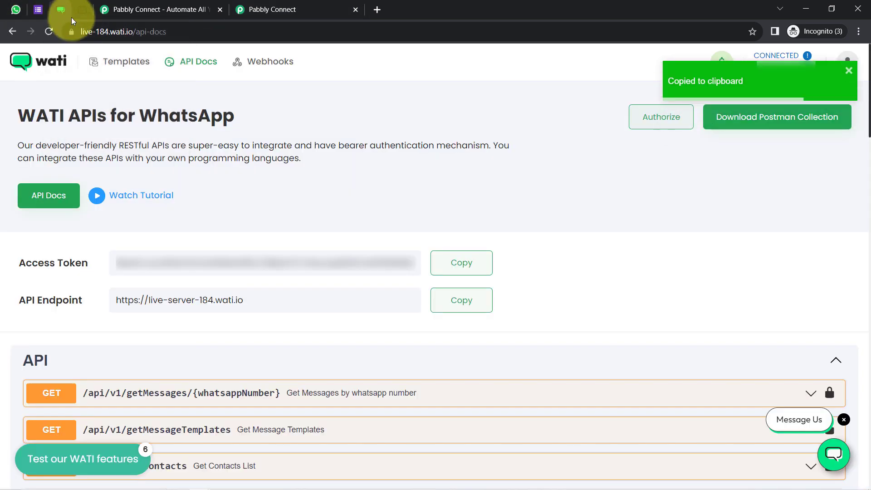
pyautogui.click(137, 59)
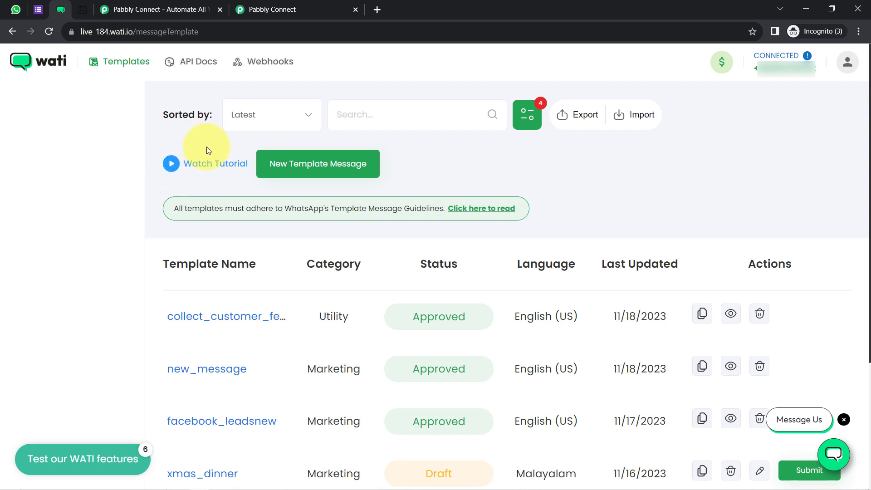
pyautogui.click(188, 315)
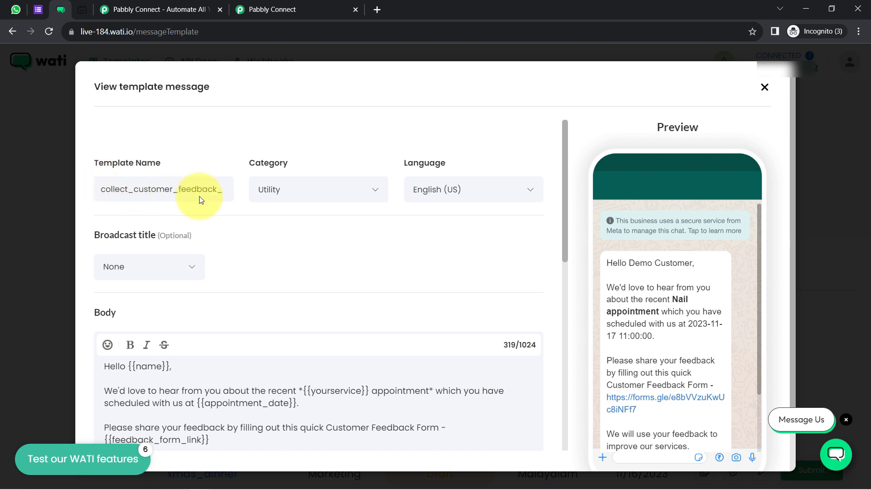
pyautogui.click(295, 191)
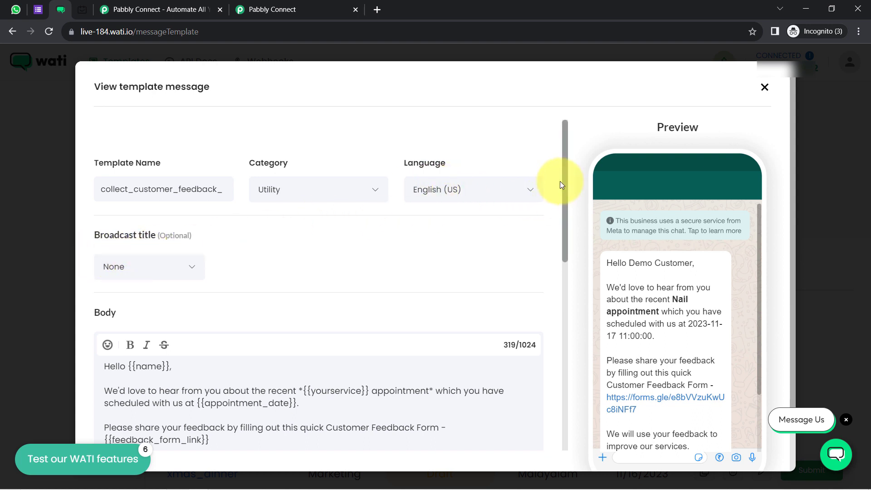
pyautogui.moveTo(564, 173); pyautogui.dragTo(561, 242)
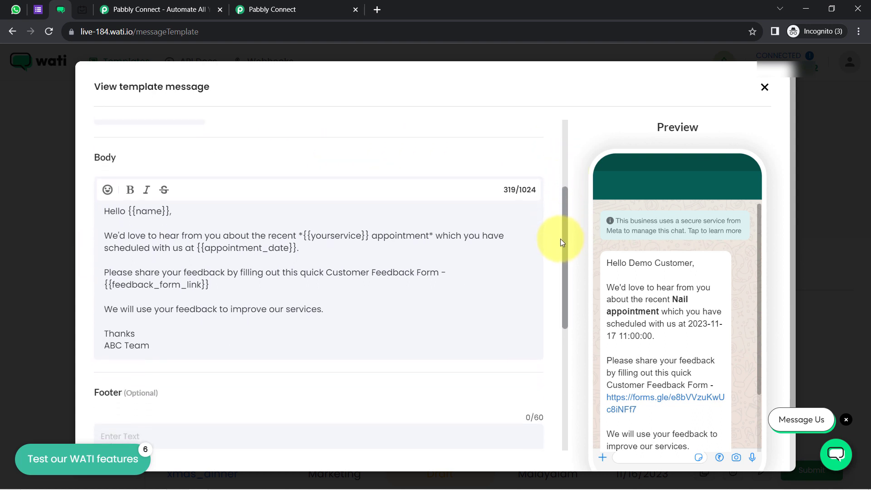
# Step: Examine the template's body and message preview, including the placeholders for name, service, appointment date and feedback form link
pyautogui.moveTo(101, 157); pyautogui.dragTo(120, 159)
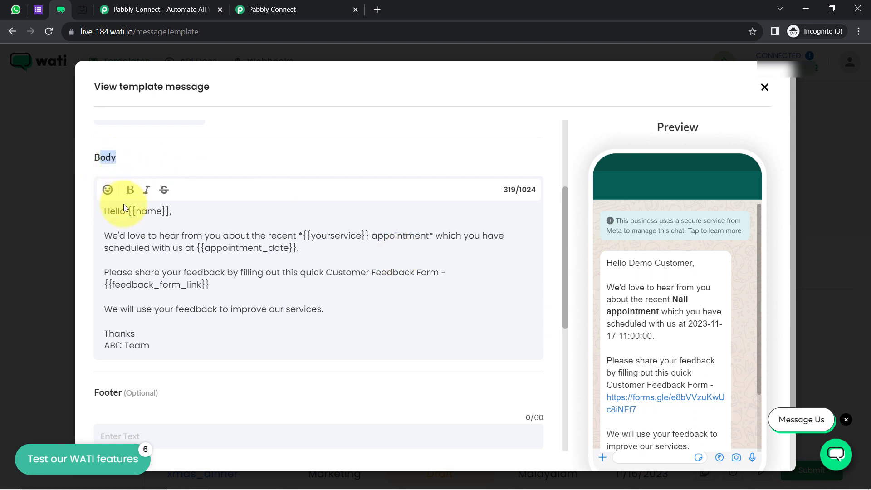
pyautogui.moveTo(114, 211); pyautogui.dragTo(152, 346)
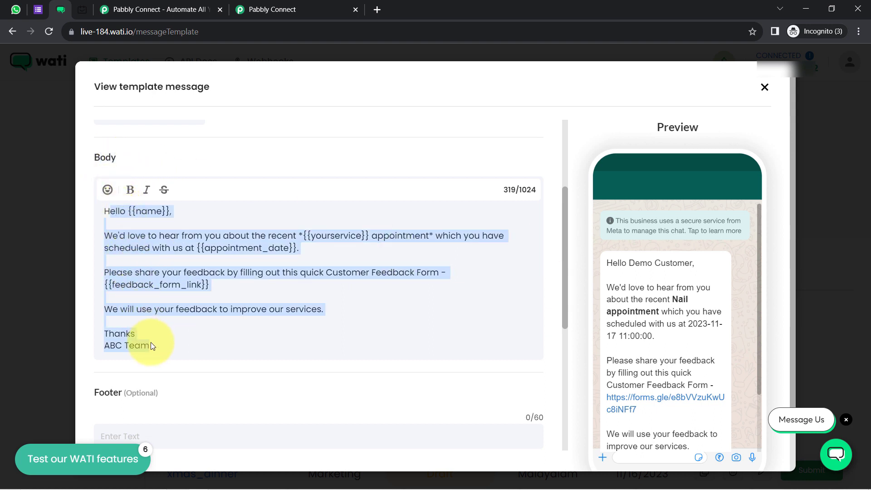
pyautogui.click(163, 344)
pyautogui.moveTo(606, 262); pyautogui.dragTo(660, 386)
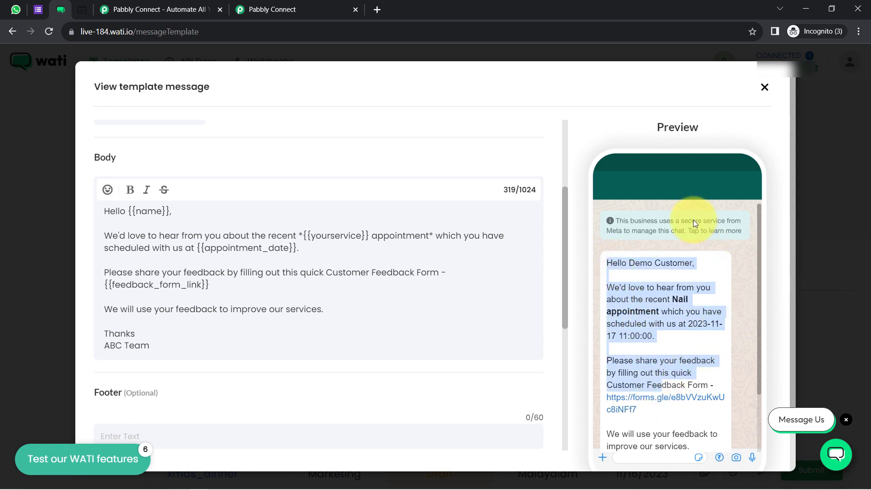
pyautogui.scroll(-1, 692, 216)
pyautogui.click(162, 258)
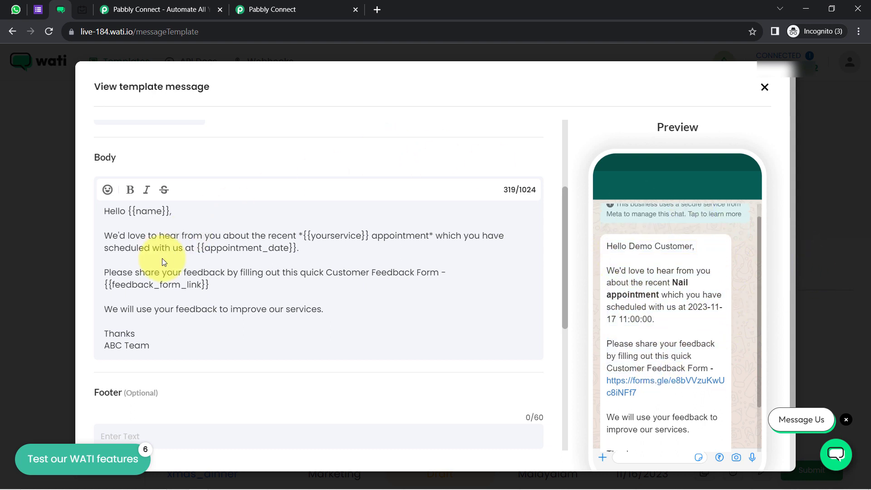
pyautogui.moveTo(127, 211); pyautogui.dragTo(204, 212)
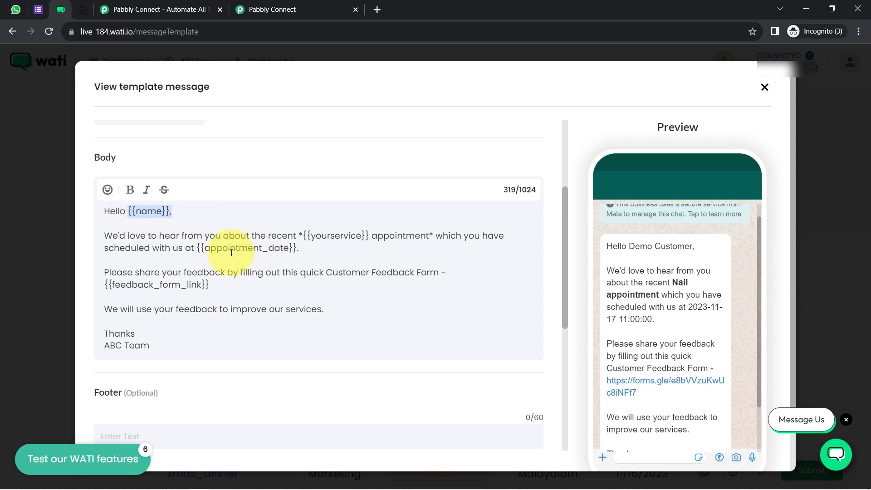
pyautogui.moveTo(206, 248); pyautogui.dragTo(359, 234)
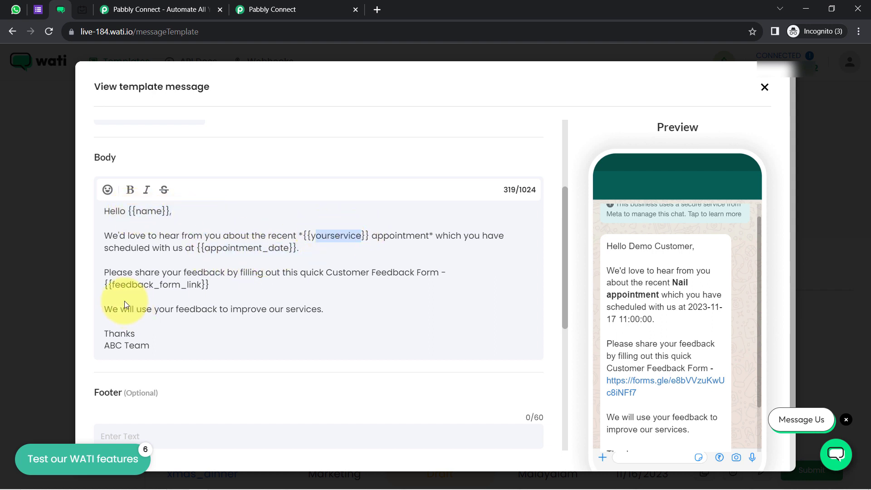
pyautogui.moveTo(113, 285); pyautogui.dragTo(190, 295)
pyautogui.click(169, 225)
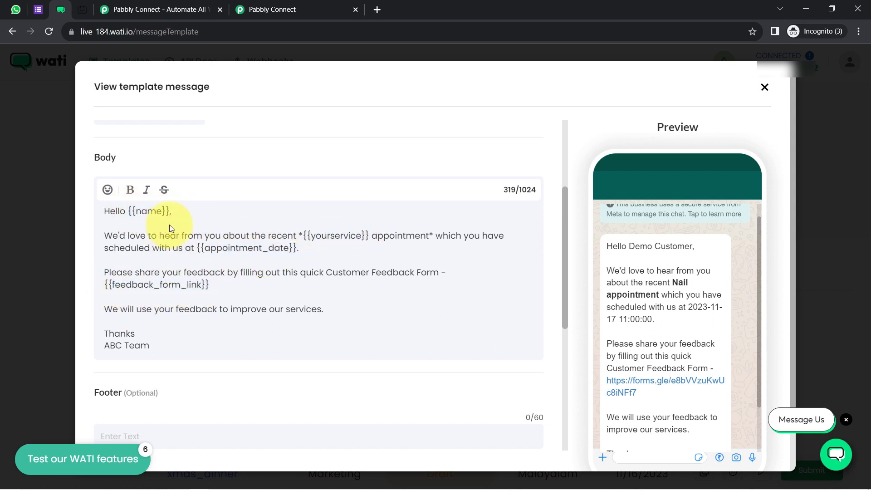
# Step: Read through the template body, picking out the {{name}}, {{yourservice}}, {{appointment_date}} and {{feedback_form_link}} placeholders
pyautogui.moveTo(104, 211); pyautogui.dragTo(171, 213)
pyautogui.moveTo(311, 236); pyautogui.dragTo(361, 237)
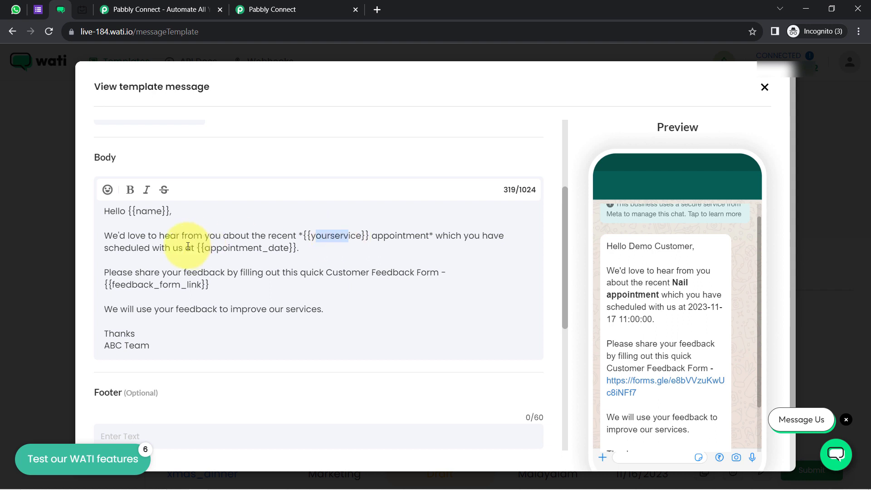
pyautogui.moveTo(201, 247); pyautogui.dragTo(280, 248)
pyautogui.moveTo(112, 289); pyautogui.dragTo(228, 285)
pyautogui.click(203, 253)
pyautogui.moveTo(110, 211); pyautogui.dragTo(154, 349)
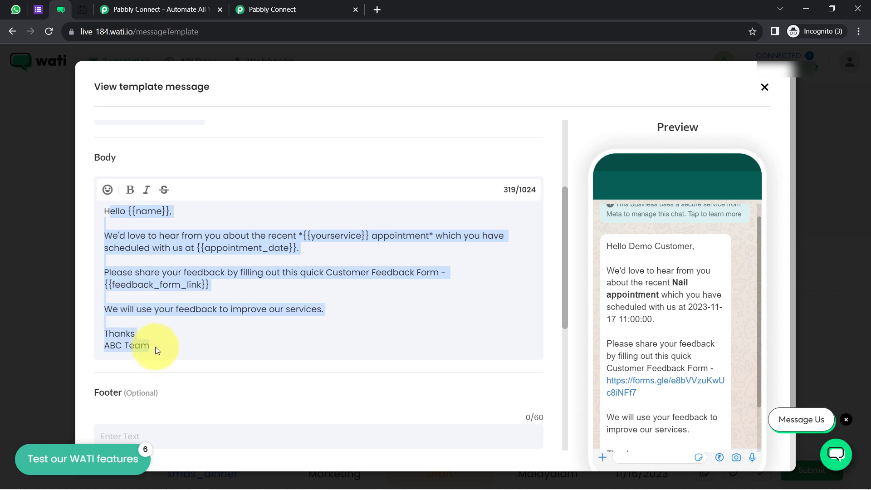
pyautogui.click(152, 243)
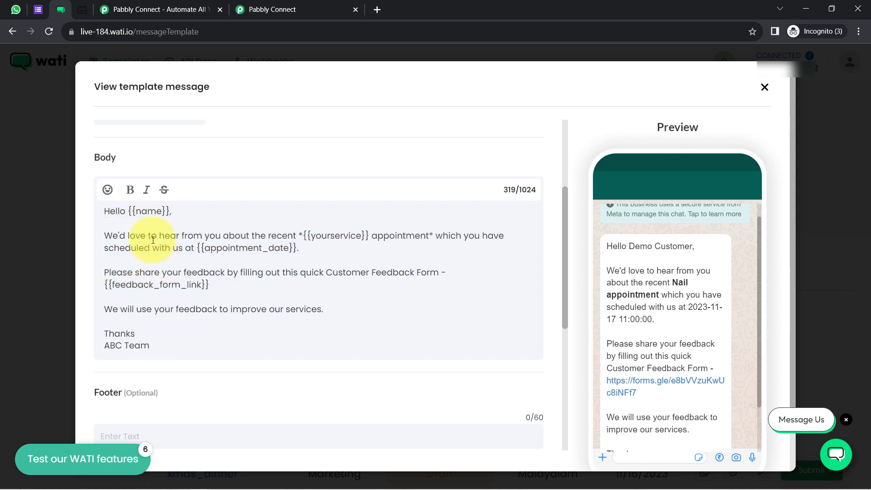
pyautogui.doubleClick(143, 214)
pyautogui.moveTo(197, 248); pyautogui.dragTo(293, 248)
# Step: Compare each placeholder in the template body with the corresponding sample value in the message preview
pyautogui.click(650, 249)
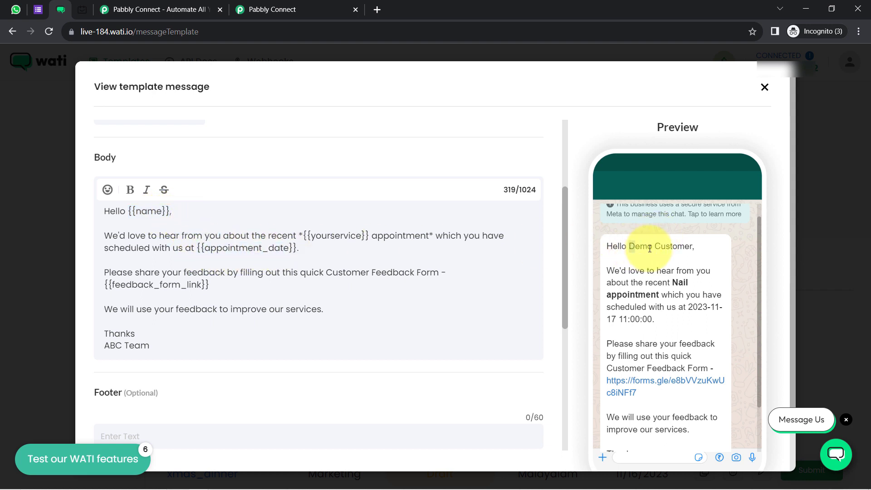
pyautogui.moveTo(649, 248); pyautogui.dragTo(692, 249)
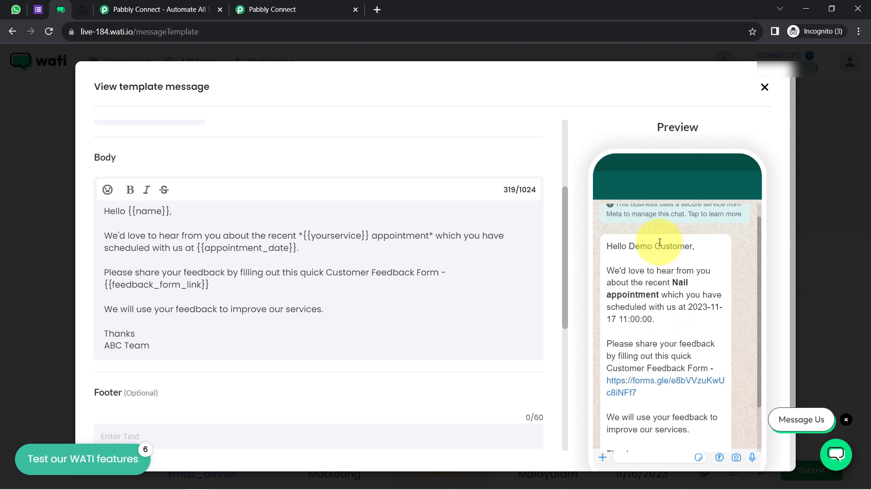
pyautogui.click(589, 247)
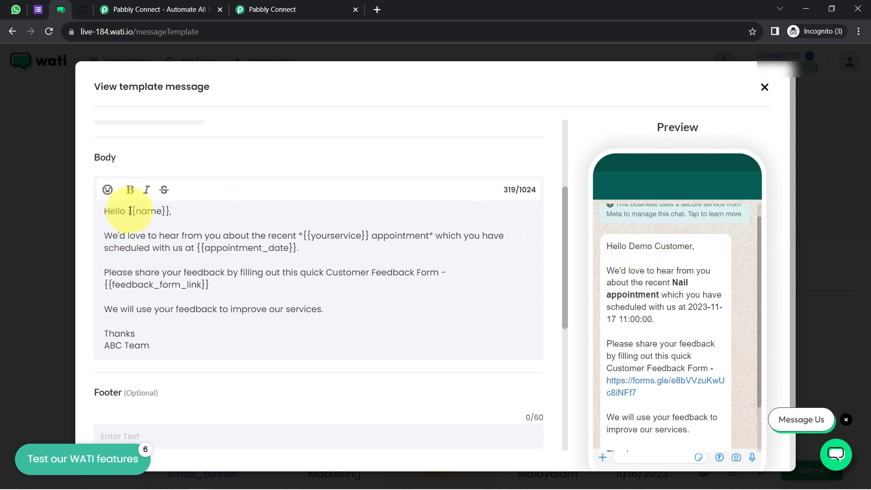
pyautogui.moveTo(128, 212); pyautogui.dragTo(223, 213)
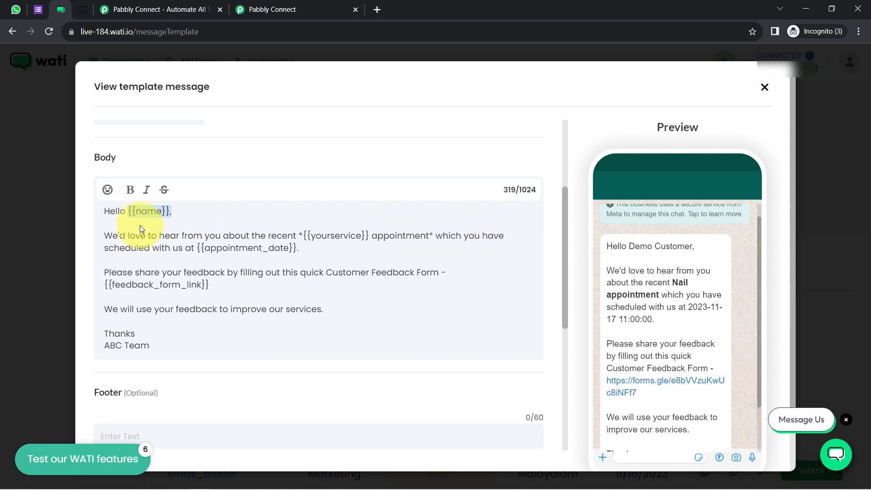
pyautogui.click(156, 212)
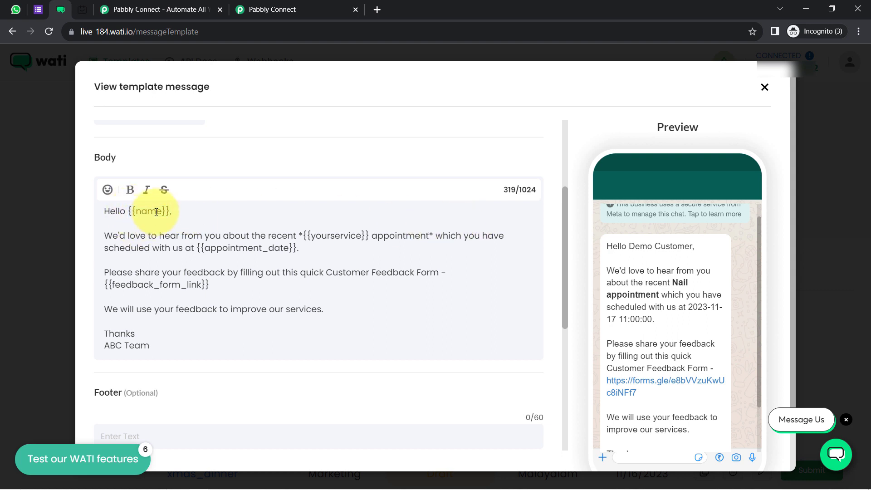
pyautogui.moveTo(632, 244); pyautogui.dragTo(692, 245)
pyautogui.moveTo(670, 281); pyautogui.dragTo(654, 319)
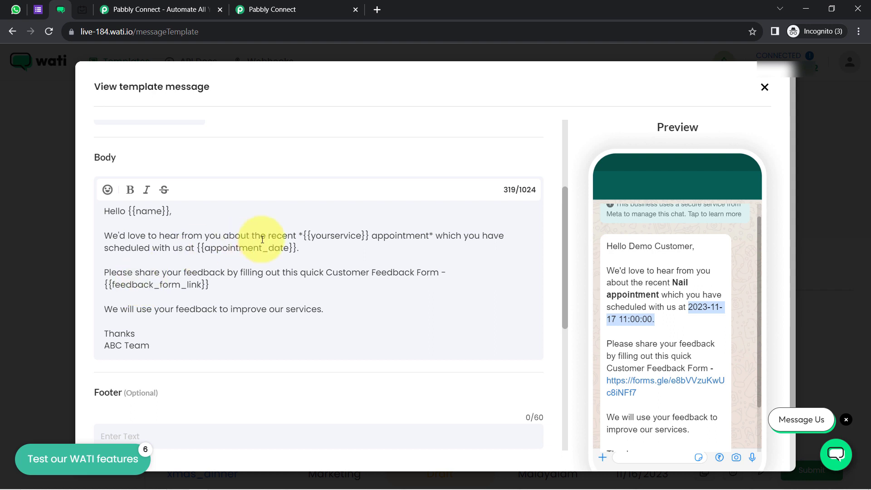
pyautogui.moveTo(210, 247); pyautogui.dragTo(284, 254)
pyautogui.moveTo(125, 284); pyautogui.dragTo(239, 292)
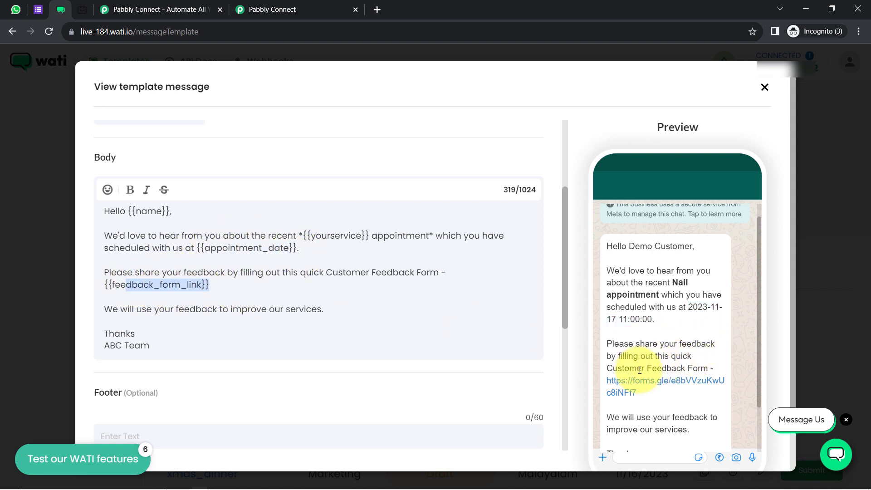
pyautogui.moveTo(636, 367); pyautogui.dragTo(647, 400)
pyautogui.click(388, 268)
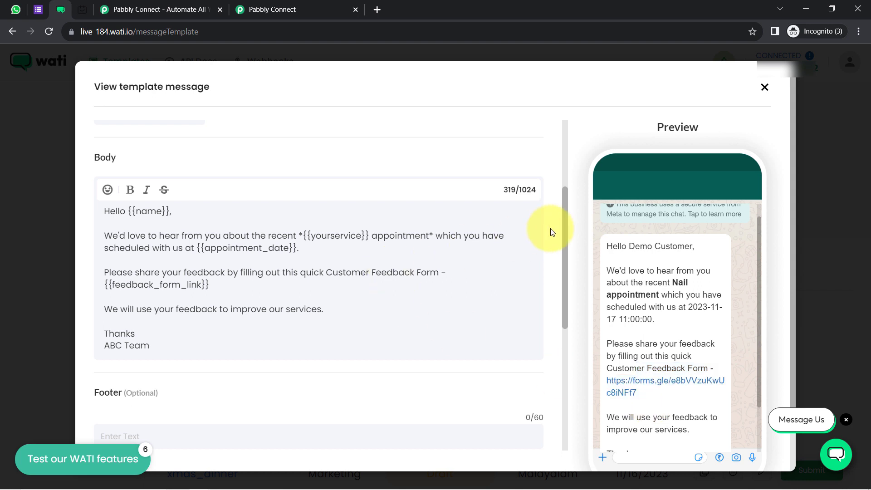
# Step: Review the template's Sample Content values for each placeholder and check the rest of the message preview
pyautogui.moveTo(567, 209); pyautogui.dragTo(538, 339)
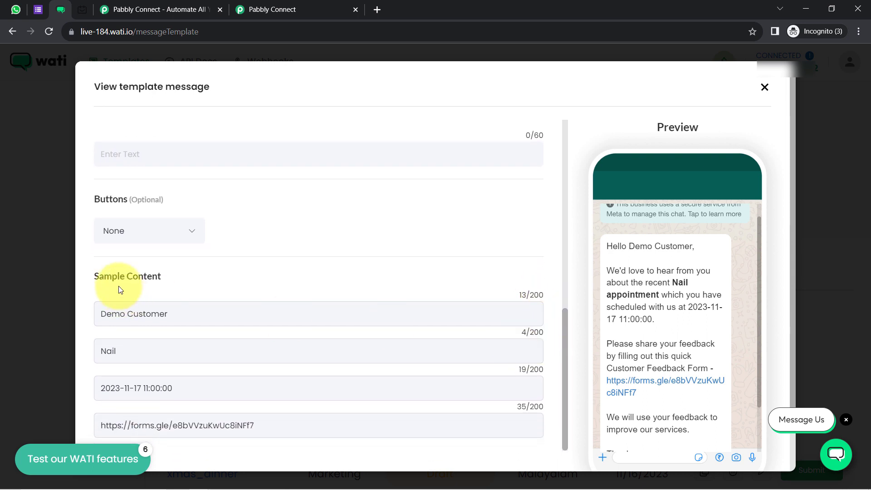
pyautogui.moveTo(103, 278); pyautogui.dragTo(155, 278)
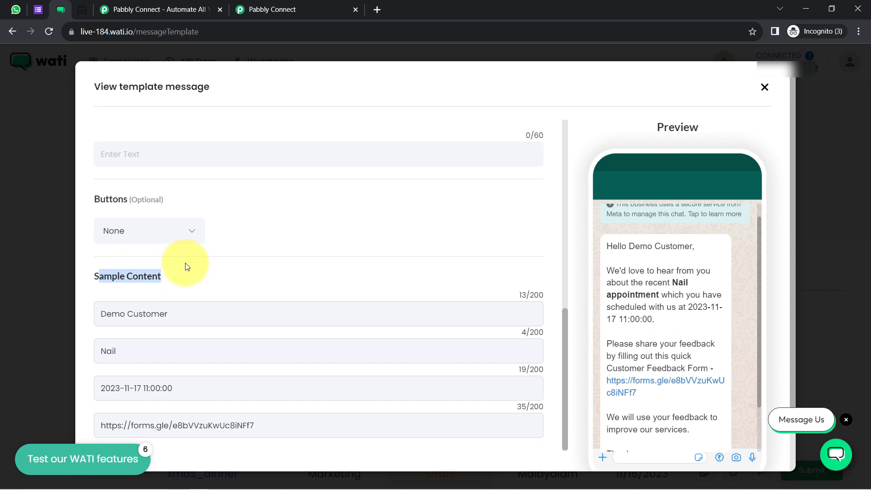
pyautogui.click(130, 274)
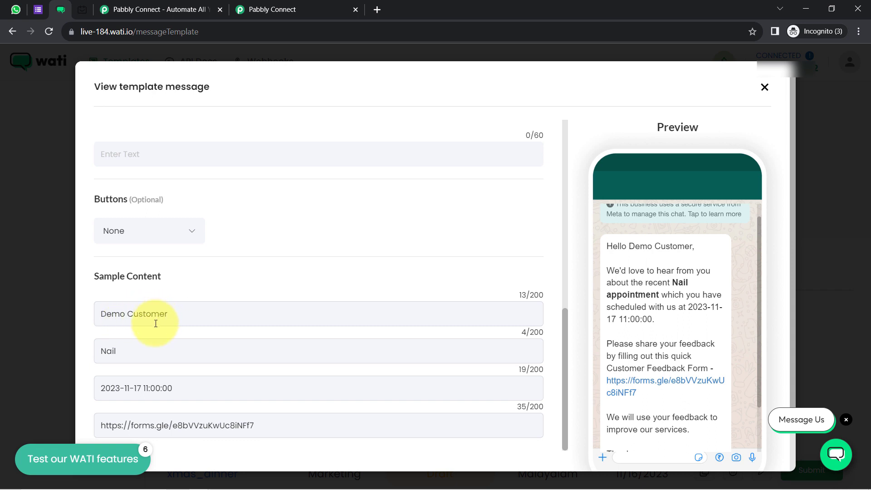
pyautogui.moveTo(165, 322); pyautogui.dragTo(110, 315)
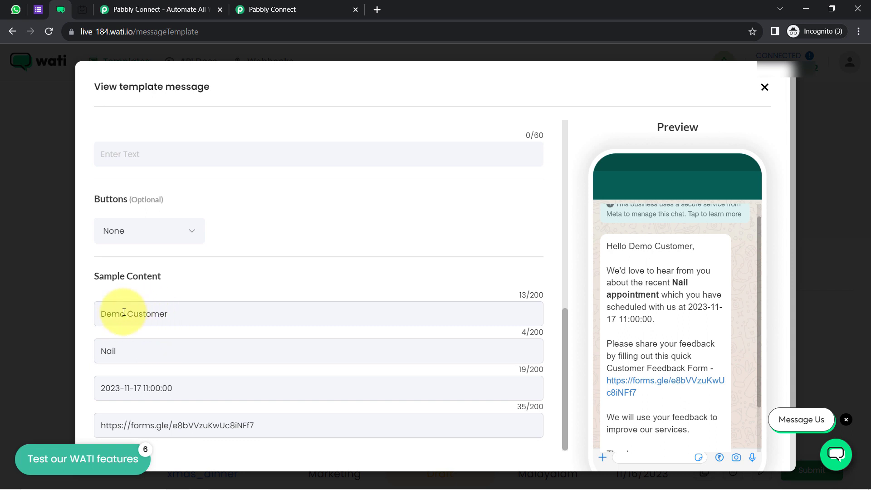
pyautogui.moveTo(112, 352); pyautogui.dragTo(262, 362)
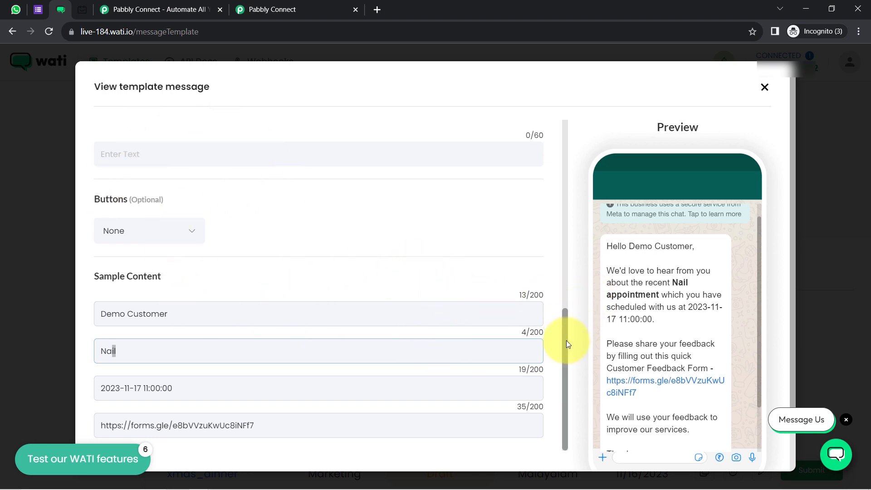
pyautogui.moveTo(567, 312); pyautogui.dragTo(682, 181)
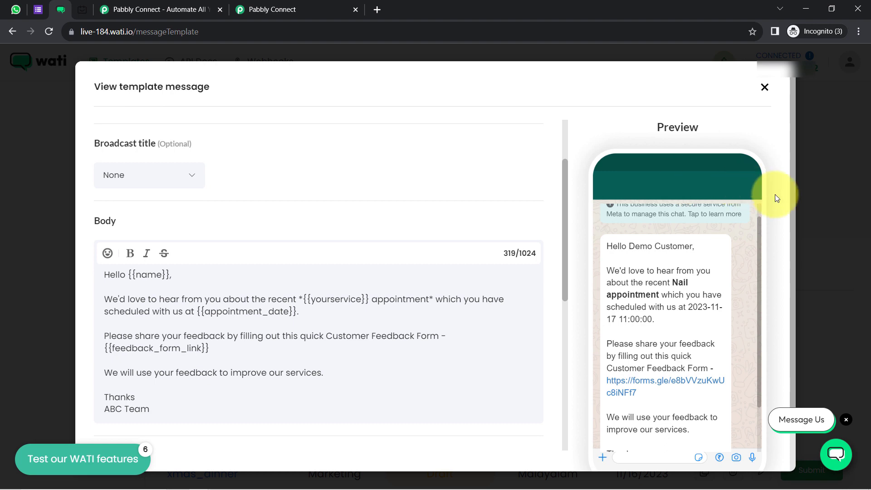
pyautogui.moveTo(795, 219); pyautogui.dragTo(793, 300)
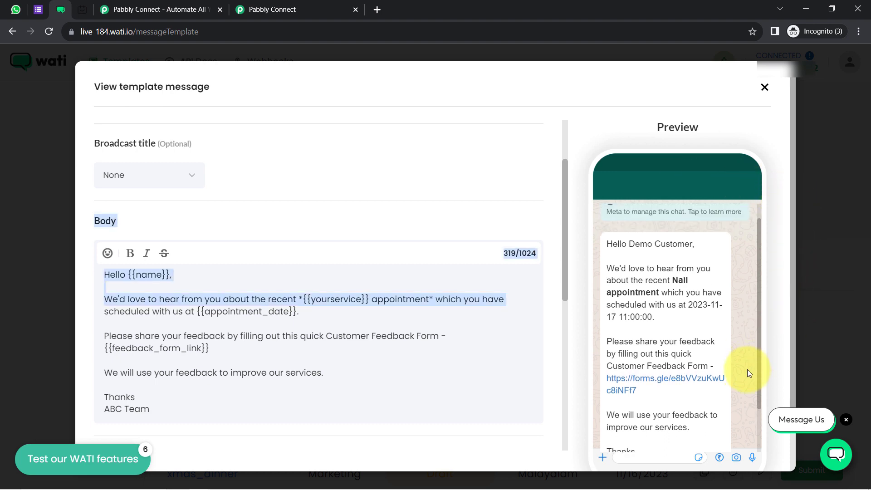
pyautogui.scroll(-3, 748, 369)
pyautogui.scroll(1, 394, 421)
pyautogui.scroll(-9, 394, 421)
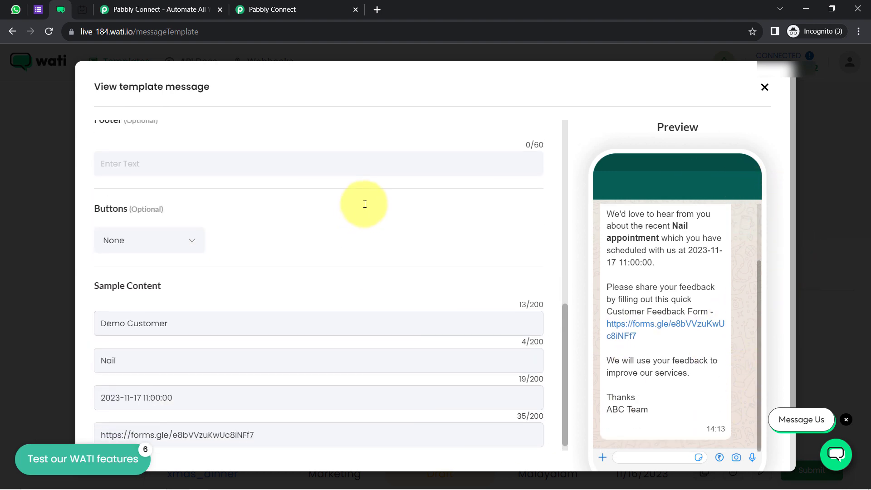
pyautogui.scroll(-1, 392, 332)
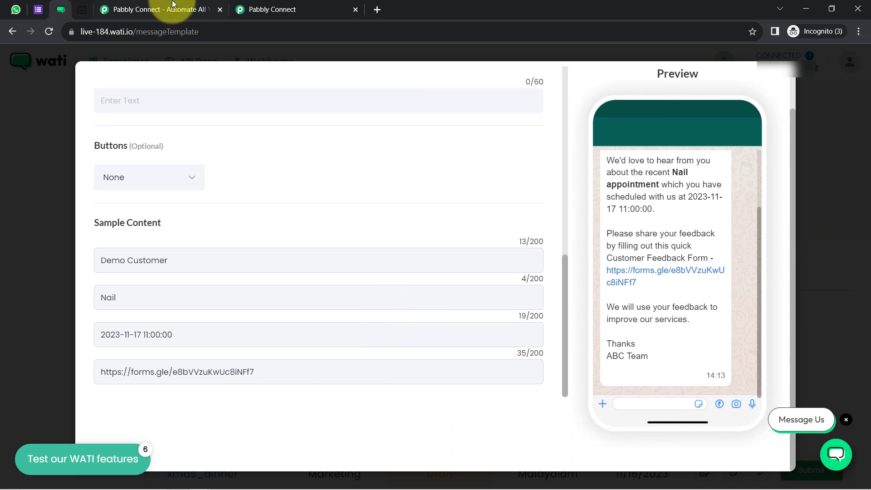
# Step: Switch to Pabbly Connect and set the WATI action's broadcast name to Collect Customer Feedback
pyautogui.click(306, 7)
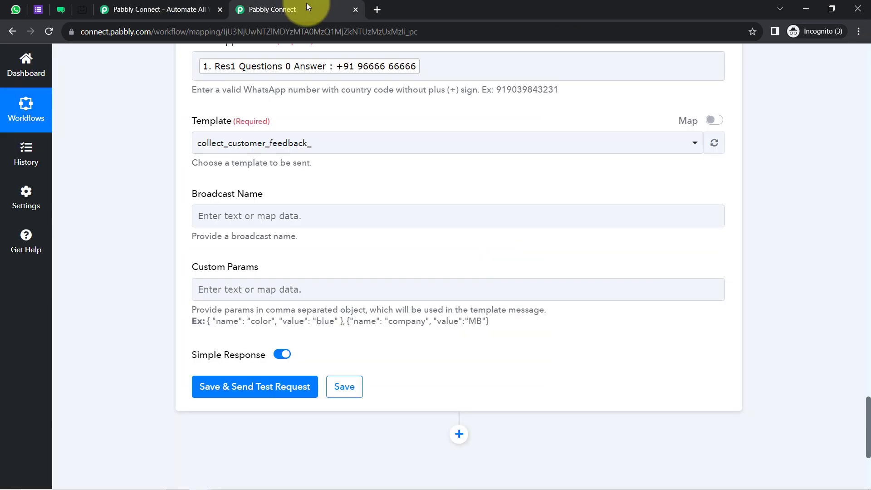
pyautogui.click(210, 143)
pyautogui.click(234, 205)
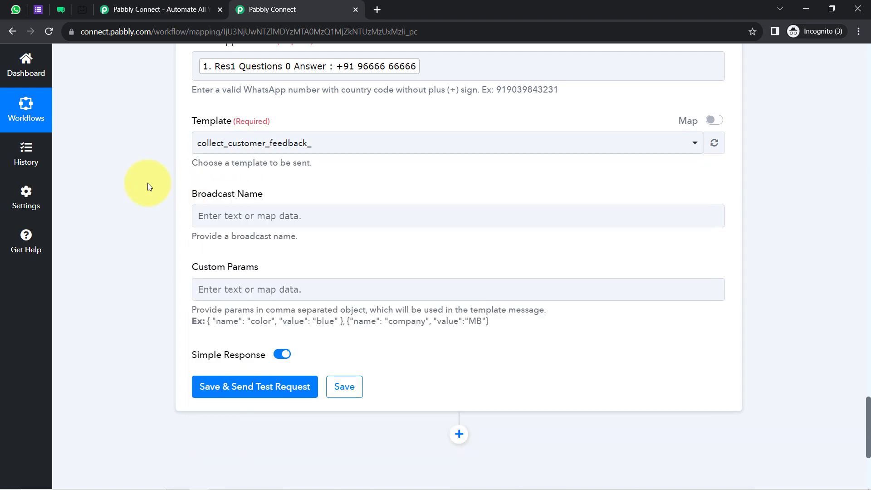
pyautogui.moveTo(198, 193); pyautogui.dragTo(246, 194)
pyautogui.click(233, 211)
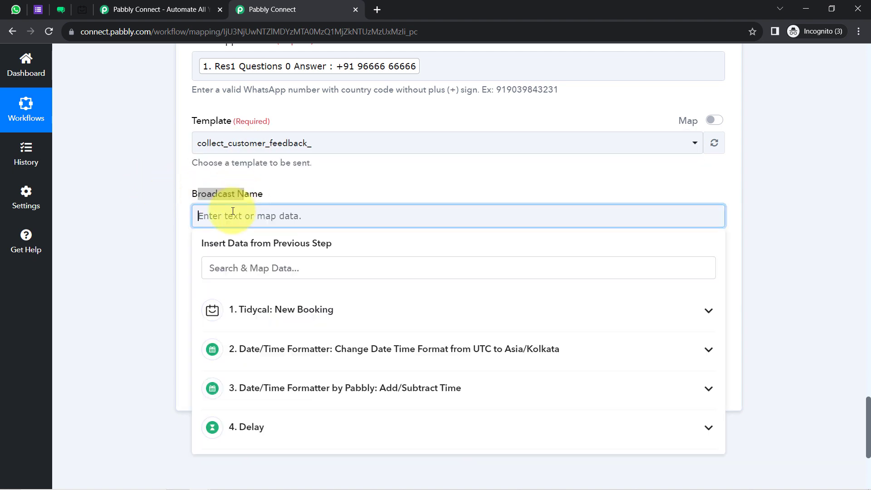
pyautogui.write('Collect Customer Feedback')
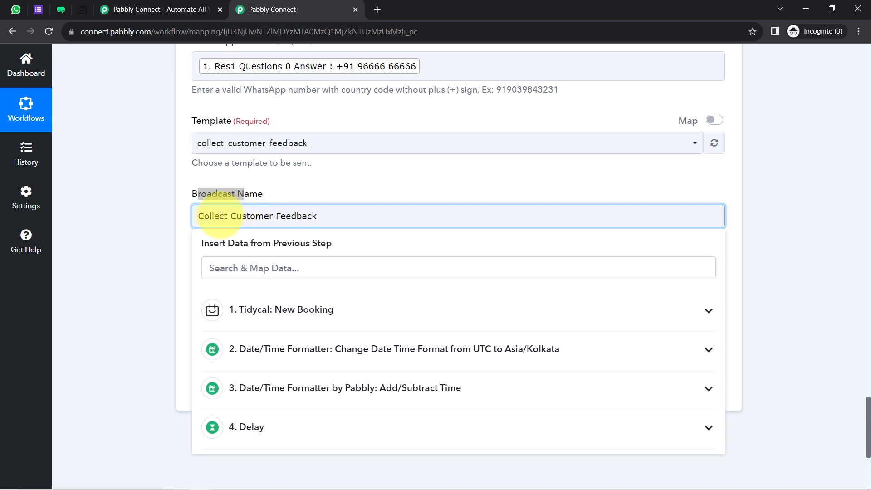
pyautogui.click(190, 238)
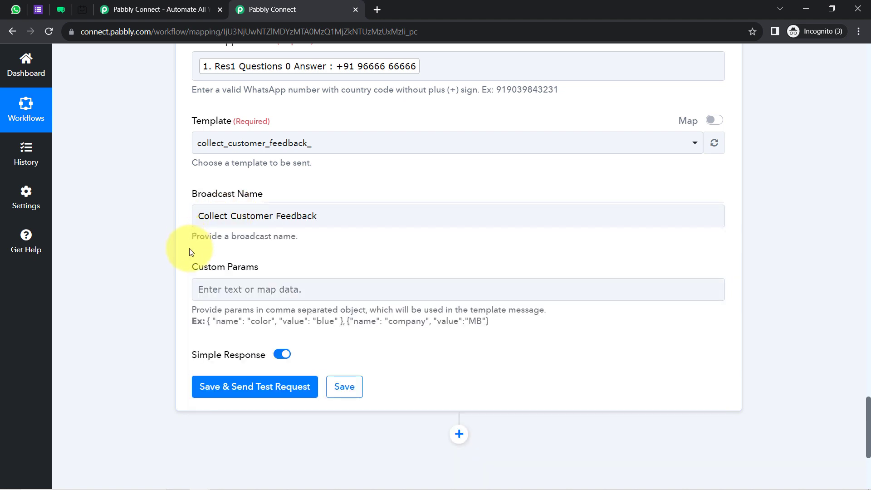
# Step: Switch to WATI and recheck the template body for the placeholders that the Custom Params field requires
pyautogui.moveTo(197, 268); pyautogui.dragTo(254, 275)
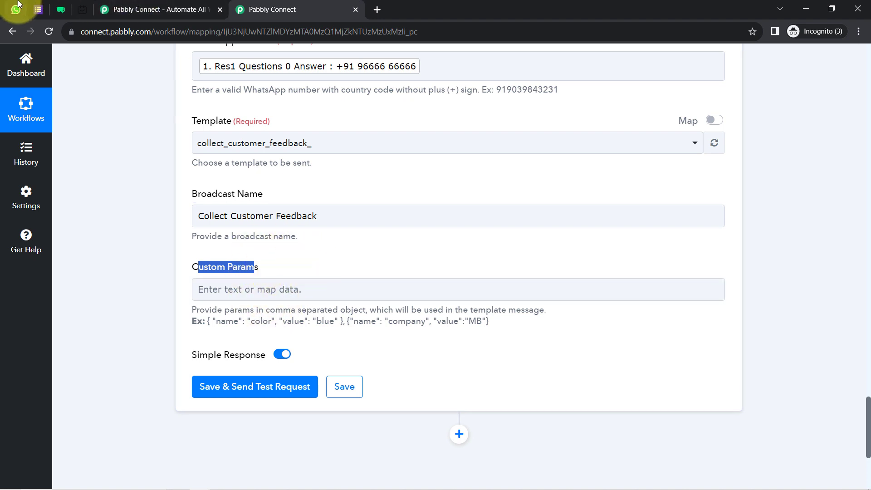
pyautogui.click(60, 9)
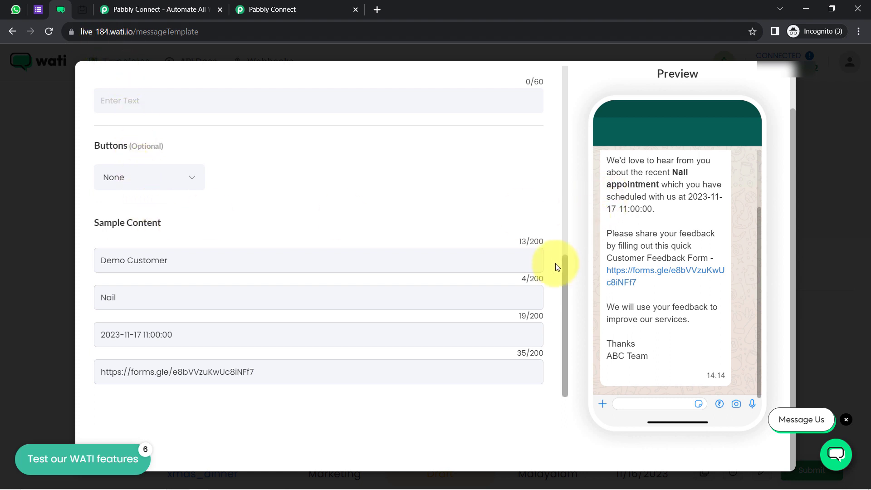
pyautogui.moveTo(565, 268); pyautogui.dragTo(564, 147)
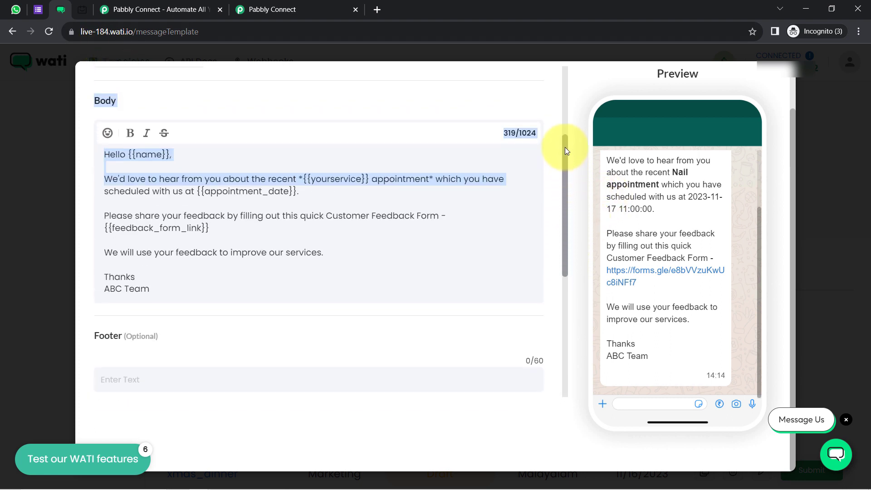
pyautogui.click(122, 165)
pyautogui.moveTo(122, 165); pyautogui.dragTo(154, 165)
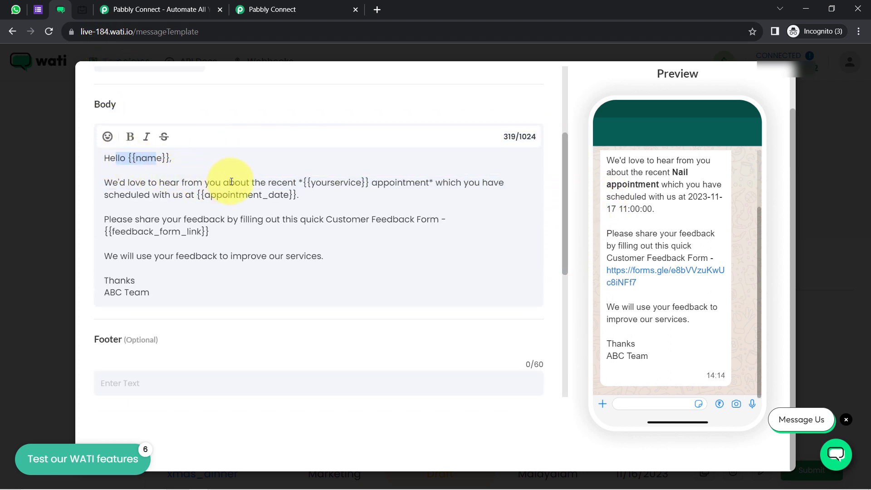
pyautogui.moveTo(231, 181); pyautogui.dragTo(187, 249)
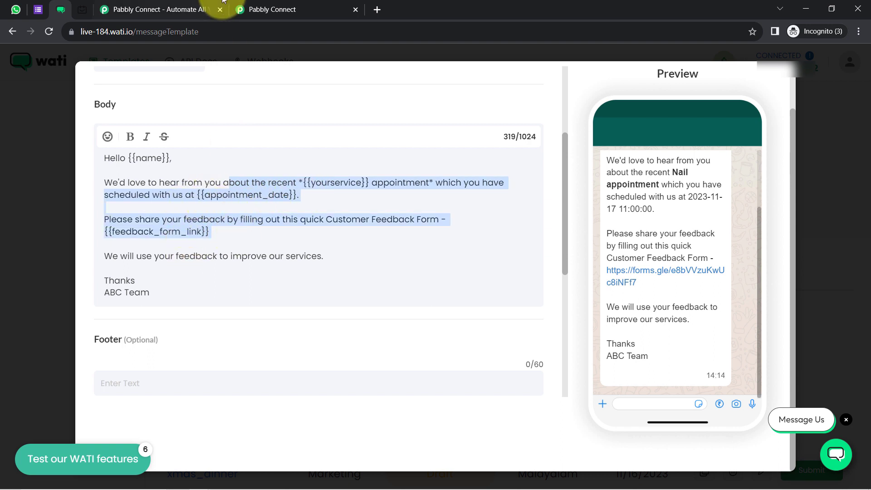
# Step: Switch to Pabbly Connect and fill Custom Params with the example object { "name": "color", "value": "blue" },
pyautogui.click(244, 8)
pyautogui.click(158, 262)
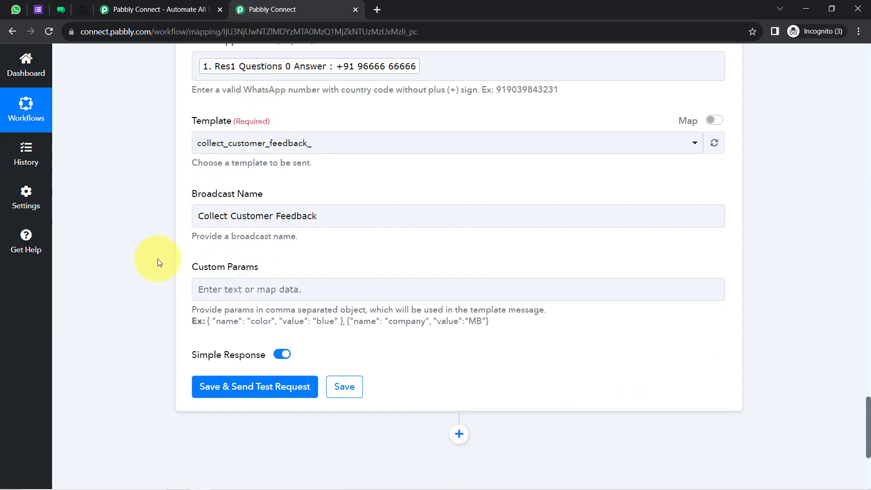
pyautogui.scroll(-1, 868, 427)
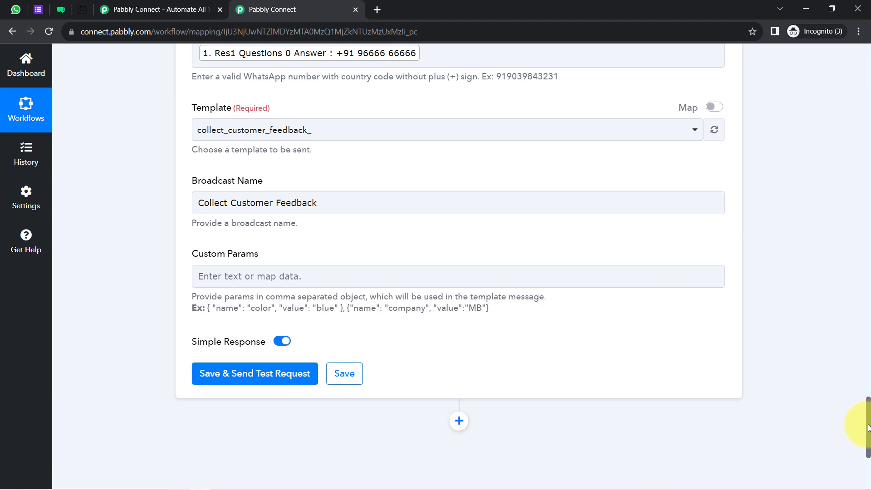
pyautogui.scroll(-4, 867, 428)
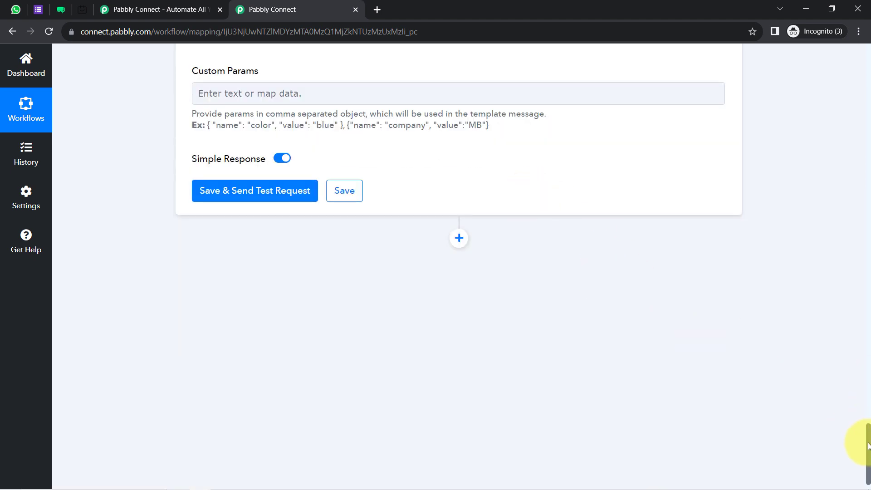
pyautogui.scroll(2, 868, 446)
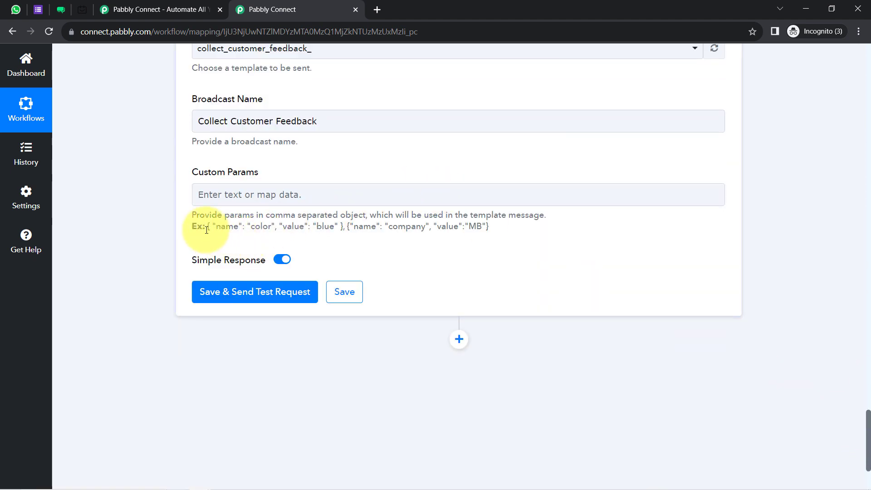
pyautogui.moveTo(206, 230); pyautogui.dragTo(346, 228)
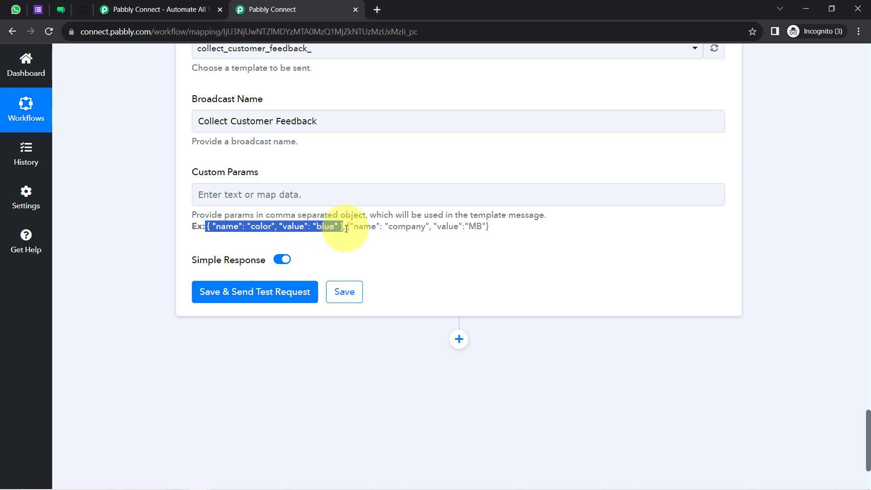
pyautogui.click(208, 195)
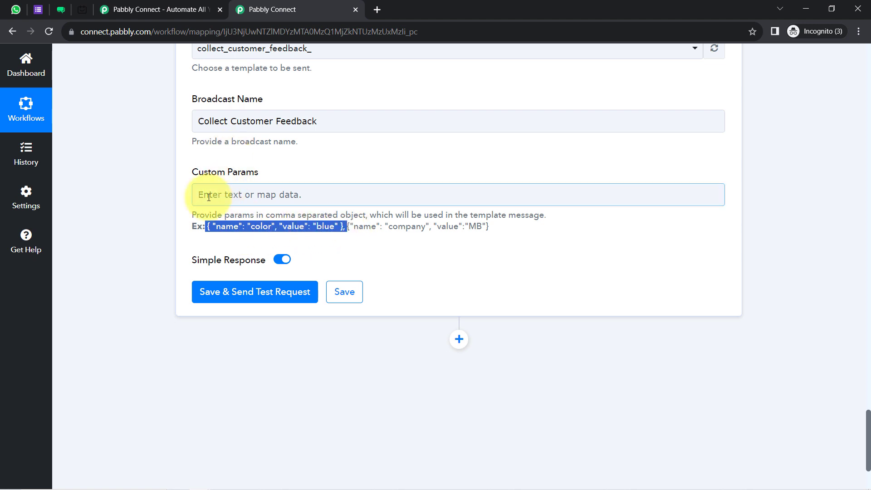
pyautogui.write('{ "name": "color", "value": "blue" },')
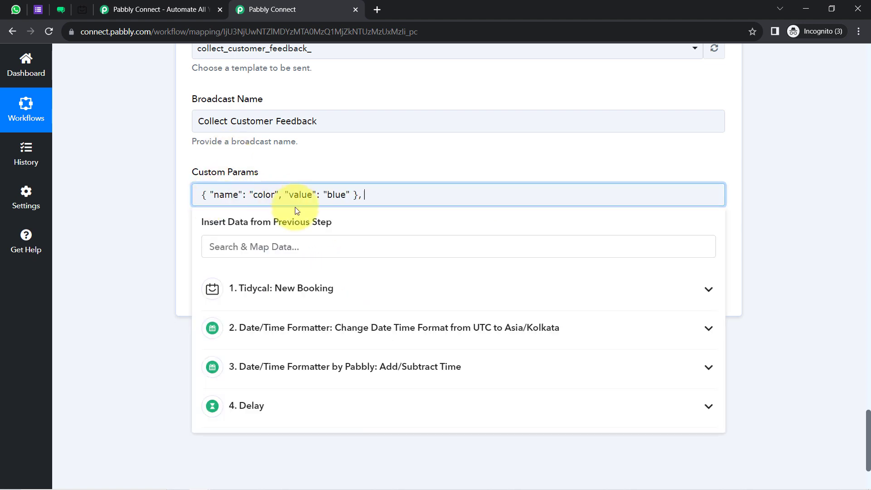
pyautogui.moveTo(210, 195); pyautogui.dragTo(369, 192)
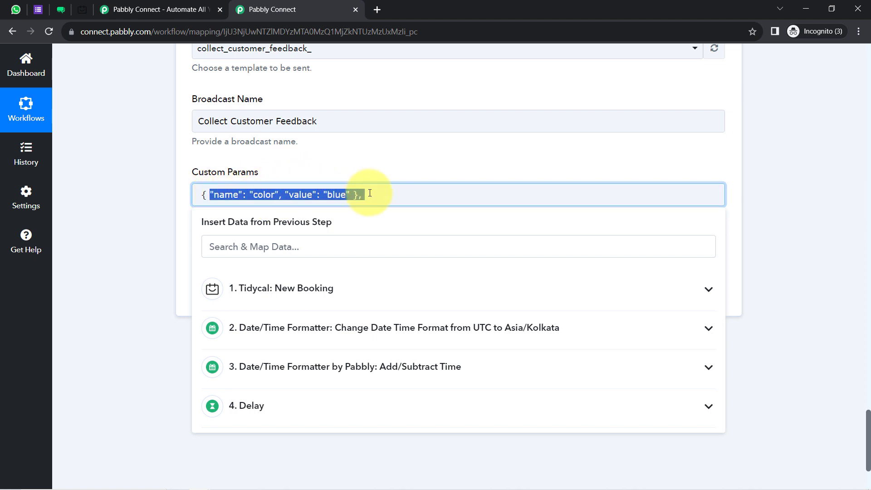
# Step: Switch to WATI and review which placeholders in the template body each need a parameter object
pyautogui.click(61, 9)
pyautogui.click(164, 171)
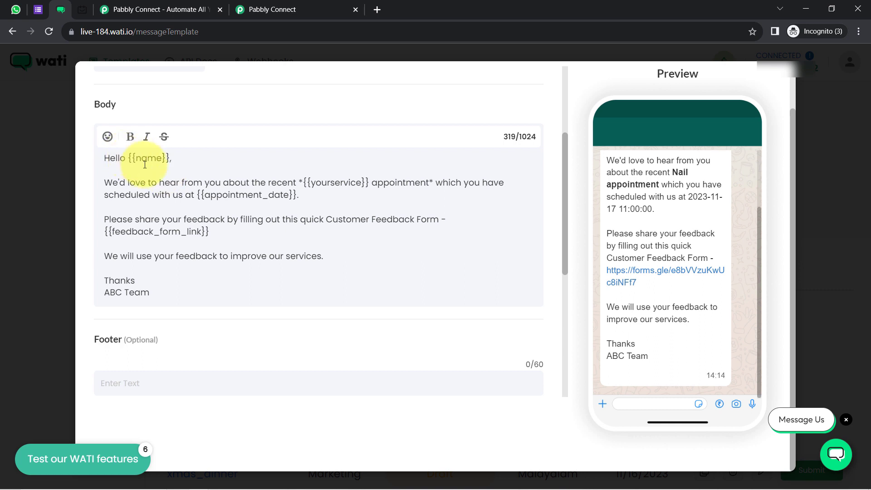
pyautogui.doubleClick(162, 160)
pyautogui.moveTo(142, 158); pyautogui.dragTo(157, 159)
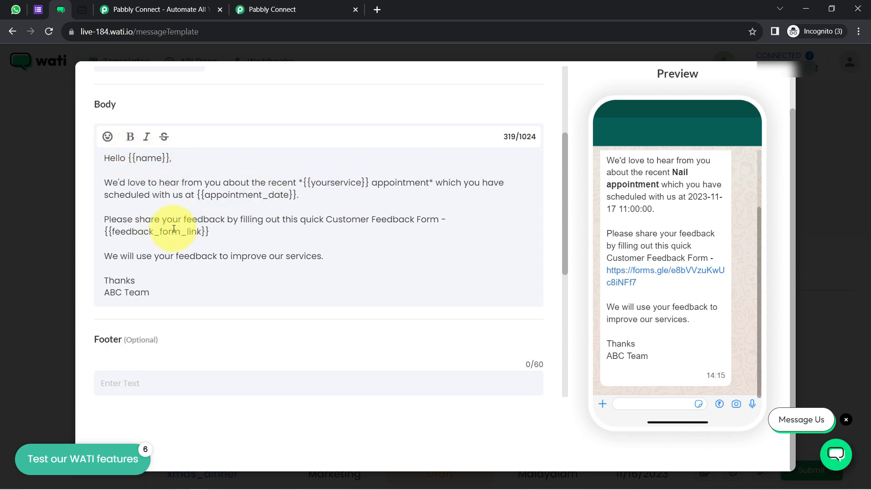
pyautogui.moveTo(143, 231); pyautogui.dragTo(180, 231)
# Step: Return to Pabbly Connect and duplicate the example object in Custom Params to make four comma-separated objects
pyautogui.click(254, 10)
pyautogui.click(370, 195)
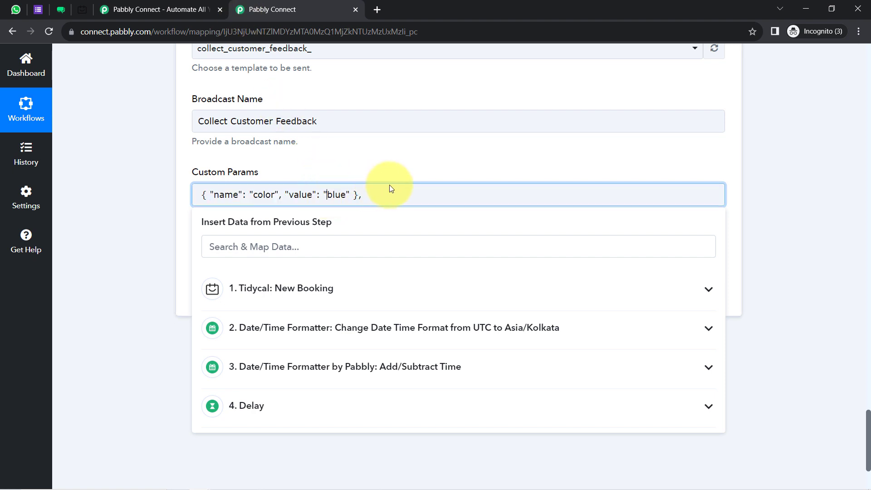
pyautogui.moveTo(370, 196); pyautogui.dragTo(163, 195)
pyautogui.hotkey('ctrl', 'c')
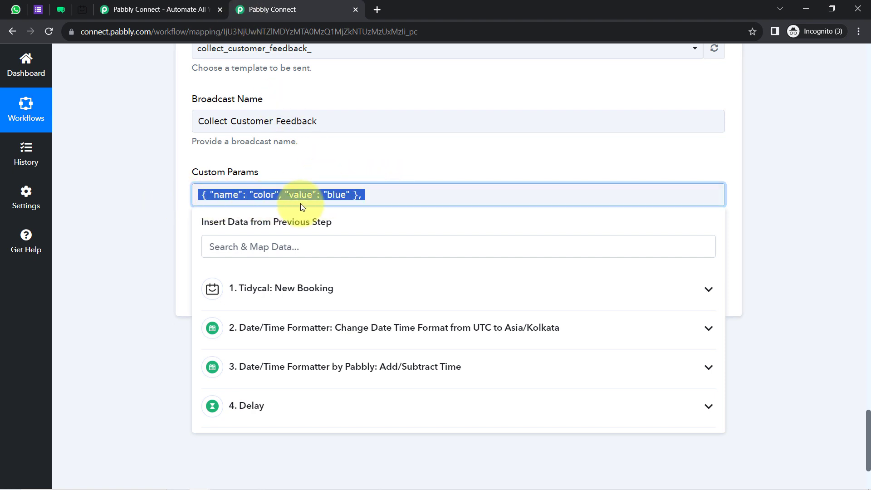
pyautogui.click(364, 194)
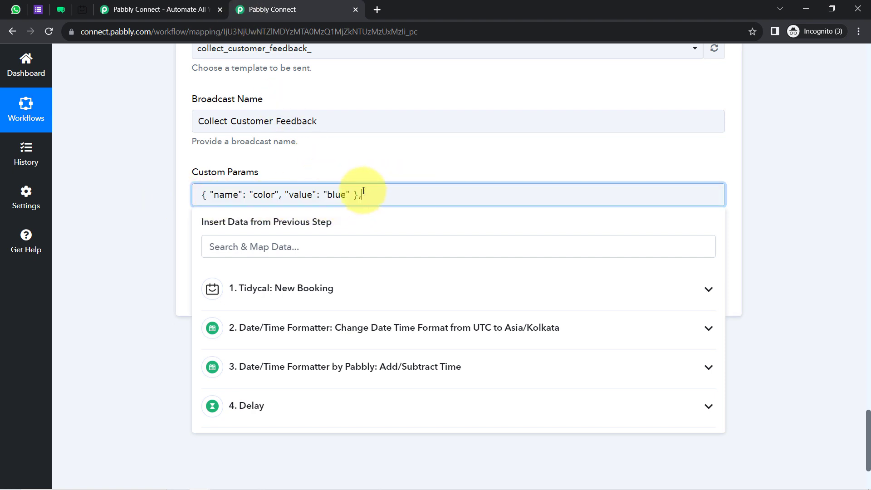
pyautogui.hotkey('ctrl', 'v')
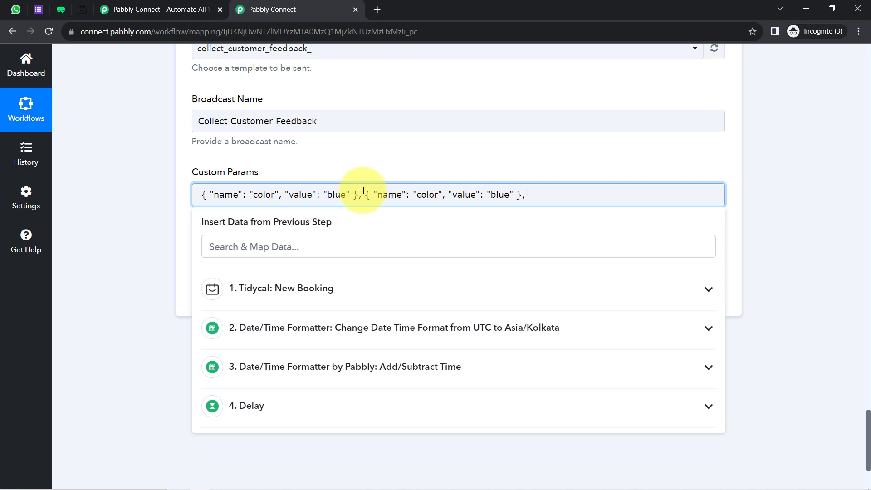
pyautogui.hotkey('ctrl', 'v')
pyautogui.hotkey('ctrl', 'v')
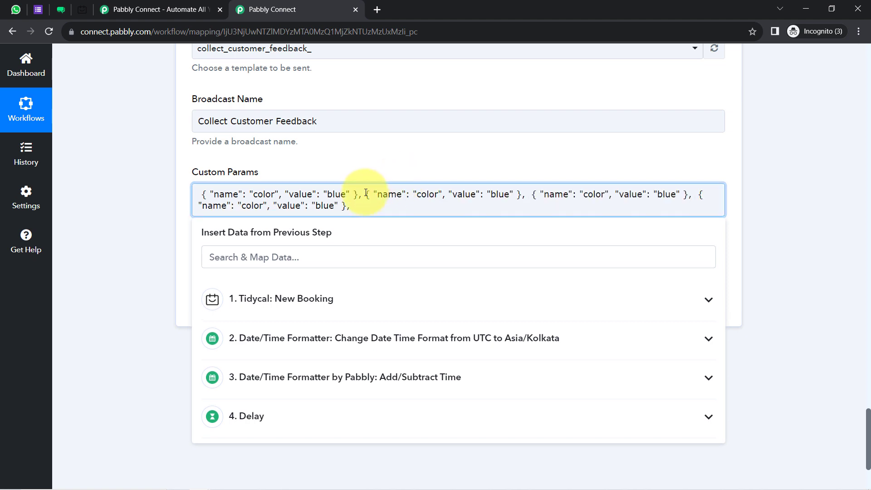
# Step: Remove the extra spaces before the second and third objects in Custom Params
pyautogui.click(366, 194)
pyautogui.press('BackSpace')
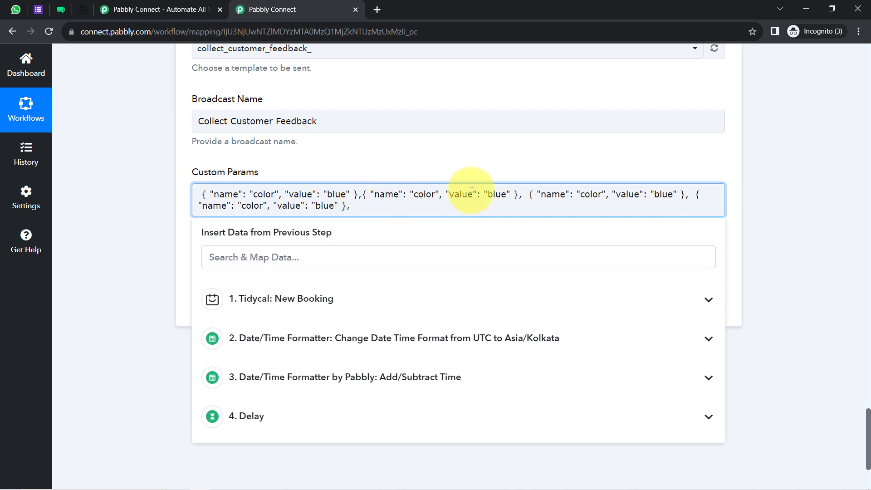
pyautogui.click(528, 196)
pyautogui.press('BackSpace')
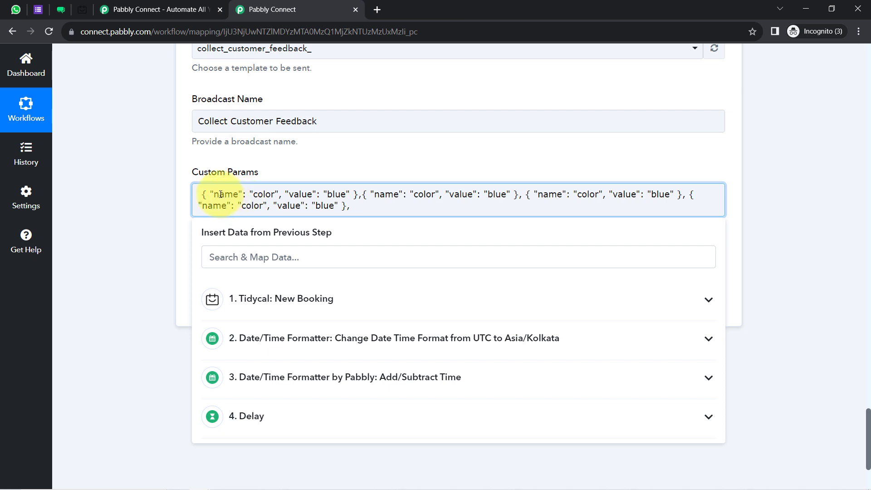
# Step: Copy the placeholder "name" from WATI's template body and replace "color" with it in the first Custom Params object
pyautogui.doubleClick(262, 194)
pyautogui.doubleClick(299, 194)
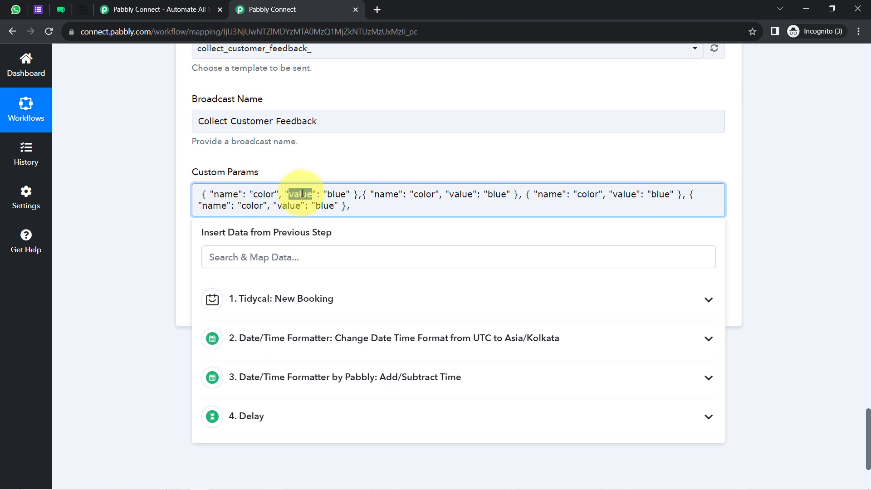
pyautogui.doubleClick(225, 194)
pyautogui.hotkey('ctrl', 'c')
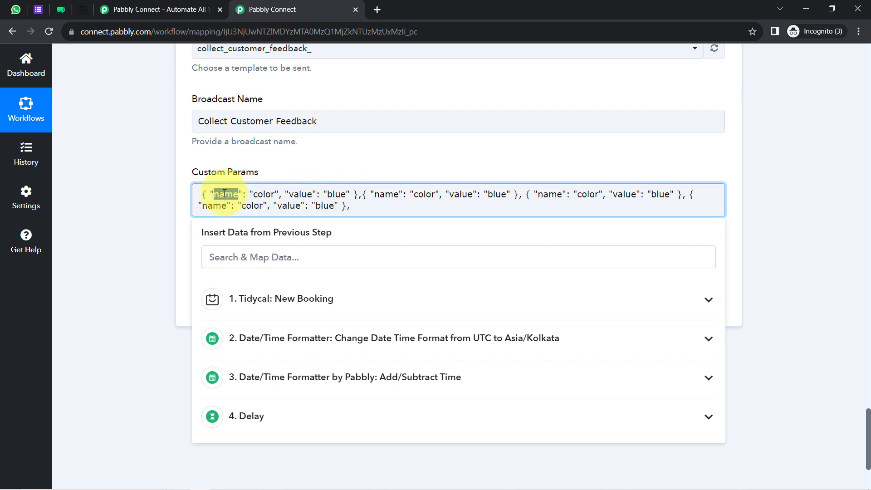
pyautogui.doubleClick(263, 195)
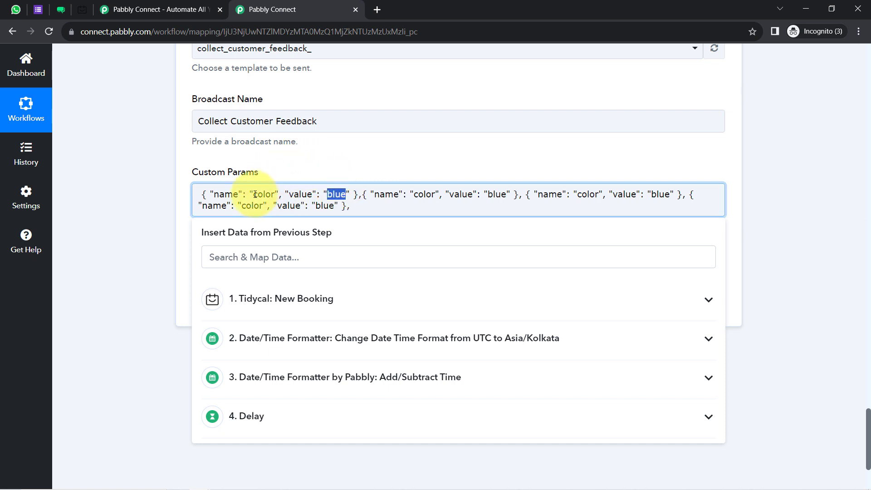
pyautogui.click(60, 9)
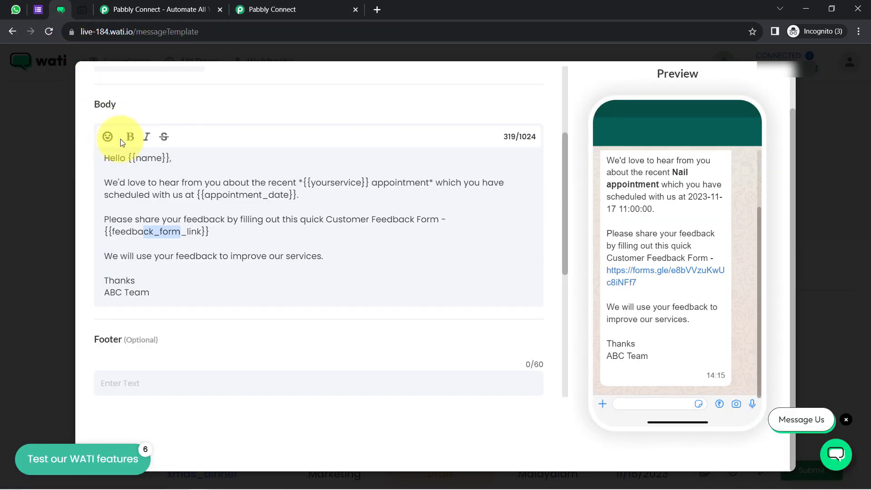
pyautogui.moveTo(138, 159); pyautogui.dragTo(156, 158)
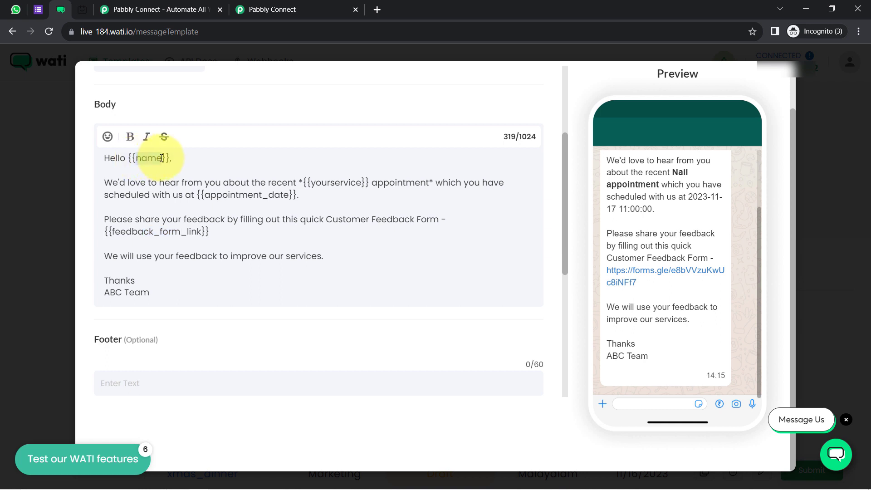
pyautogui.click(254, 9)
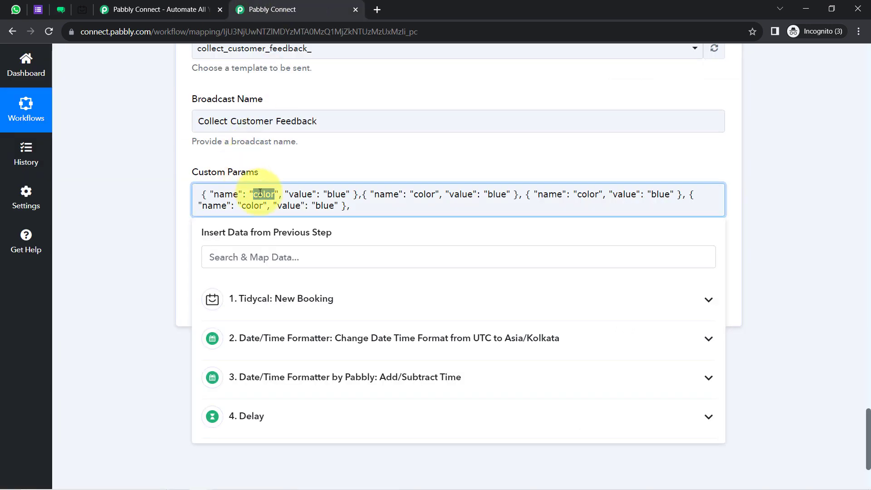
pyautogui.hotkey('ctrl', 'v')
# Step: Replace "blue" in the first Custom Params object with the Contact Name field mapped from the Tidycal New Booking step
pyautogui.doubleClick(301, 193)
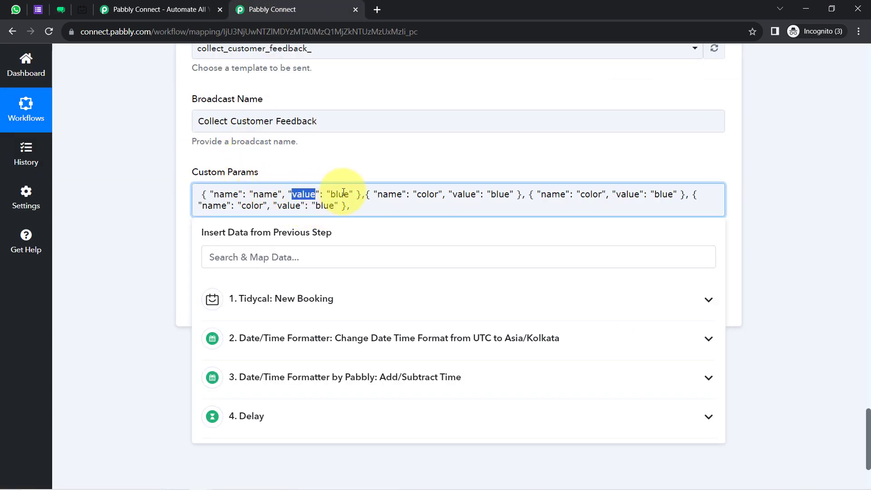
pyautogui.doubleClick(340, 194)
pyautogui.click(37, 13)
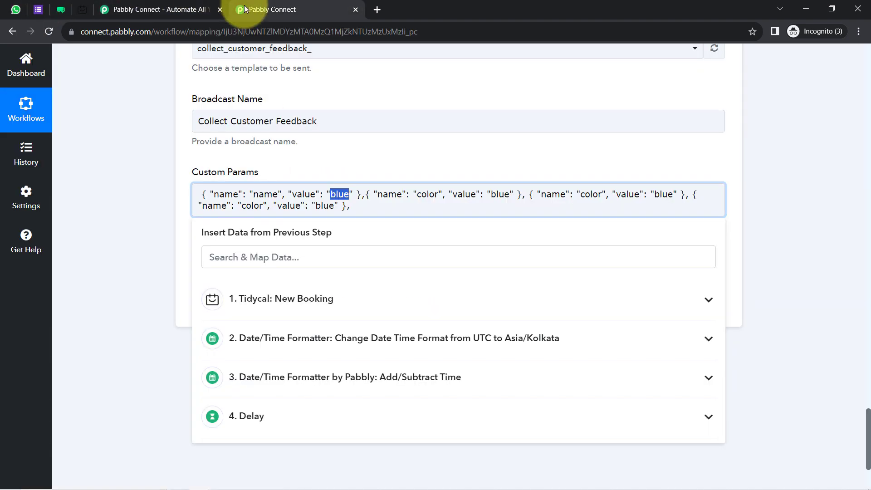
pyautogui.click(247, 9)
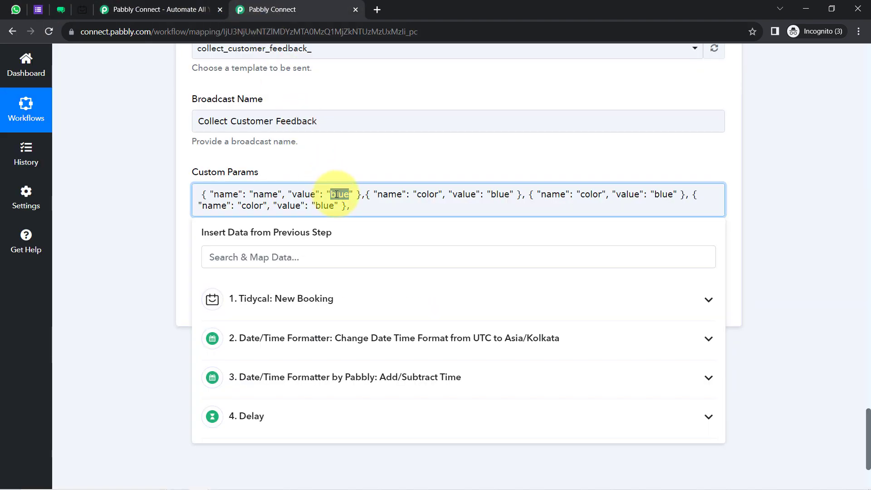
pyautogui.press('BackSpace')
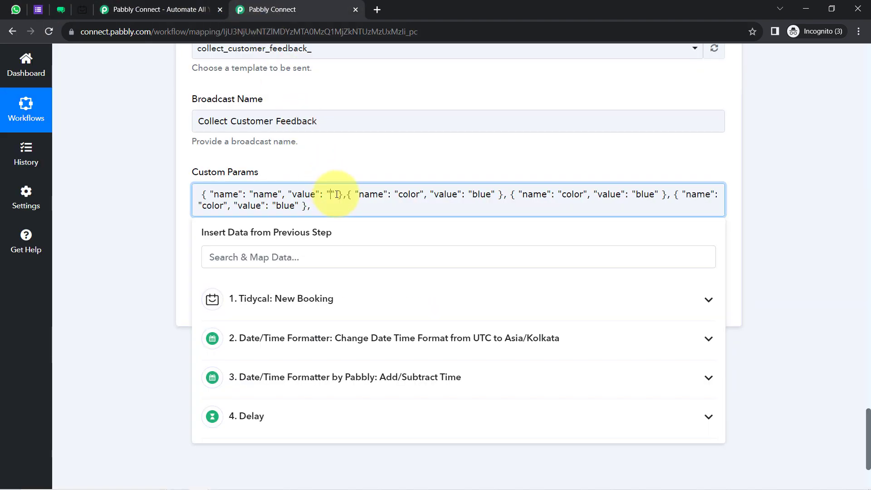
pyautogui.click(243, 300)
pyautogui.click(225, 257)
pyautogui.write('dem')
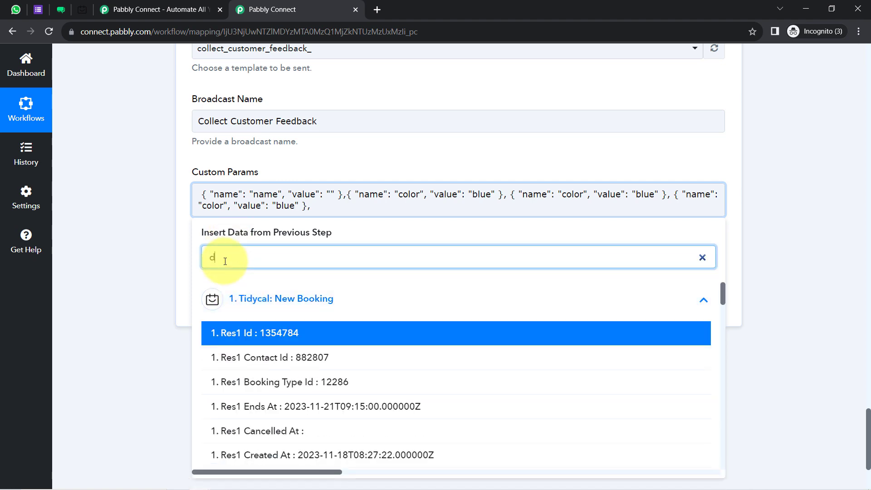
pyautogui.press('BackSpace')
pyautogui.press('BackSpace')
pyautogui.press('BackSpace')
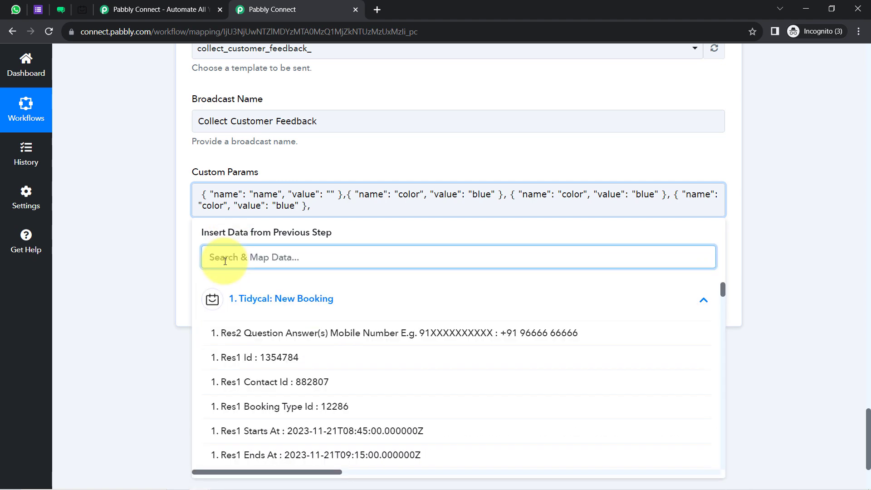
pyautogui.write('dum')
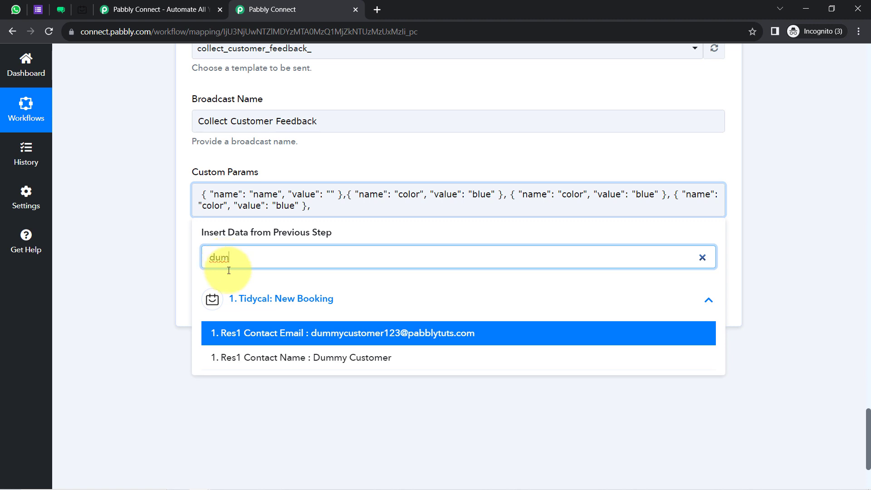
pyautogui.click(273, 357)
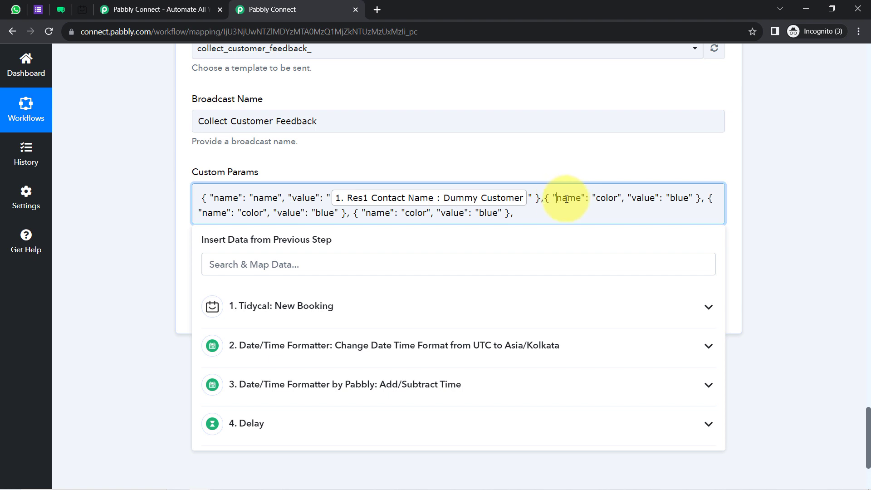
# Step: Copy the placeholder "yourservice" from WATI's template body and replace "color" with it in the second Custom Params object
pyautogui.moveTo(556, 198); pyautogui.dragTo(663, 198)
pyautogui.click(63, 4)
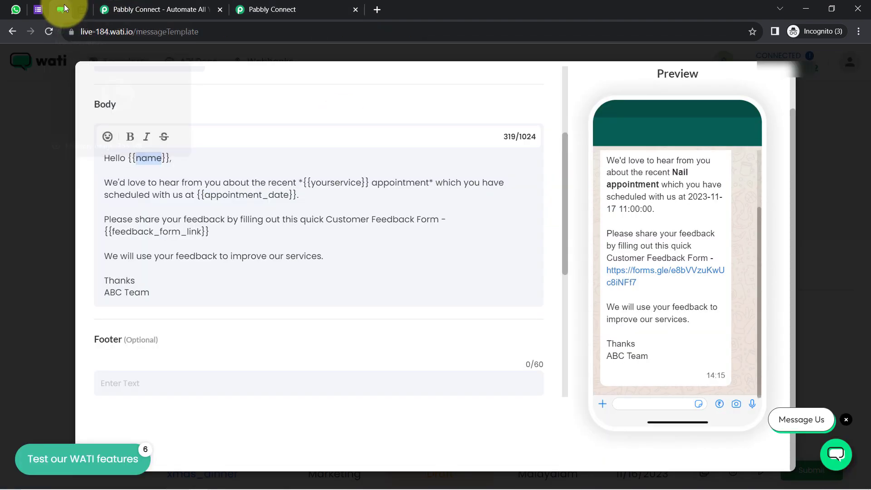
pyautogui.click(202, 169)
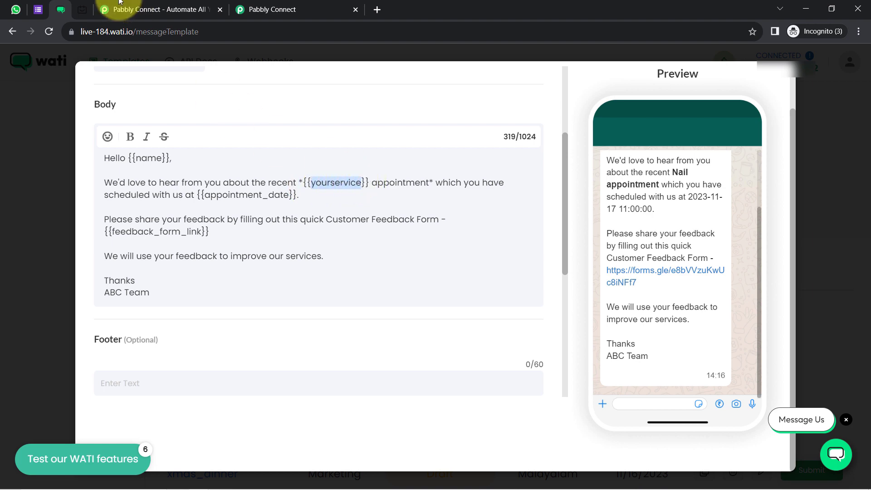
pyautogui.click(279, 9)
pyautogui.click(574, 201)
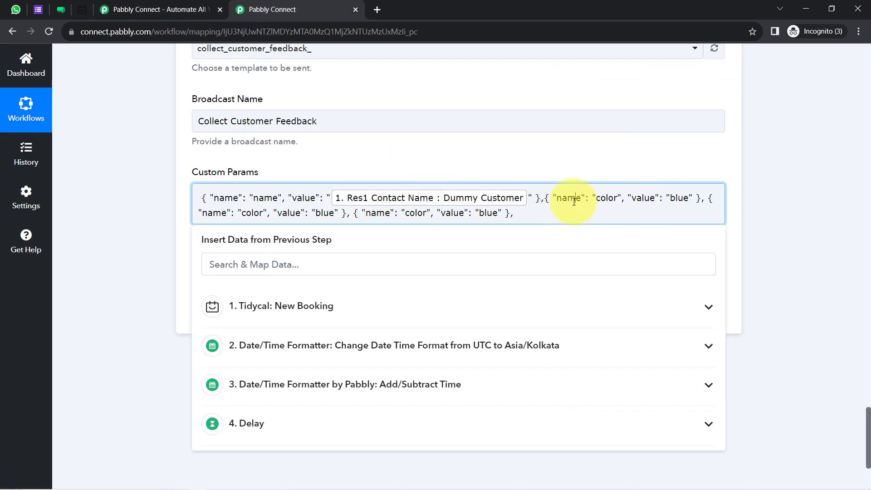
pyautogui.doubleClick(569, 201)
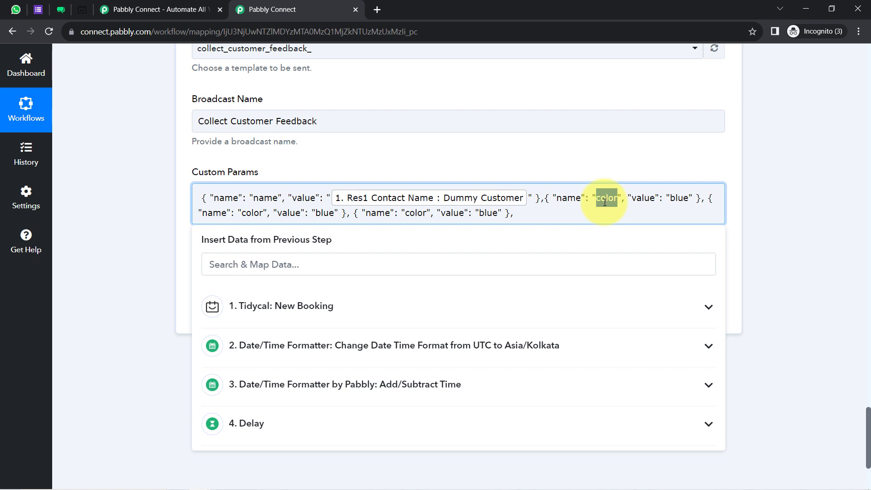
pyautogui.write('yourservice')
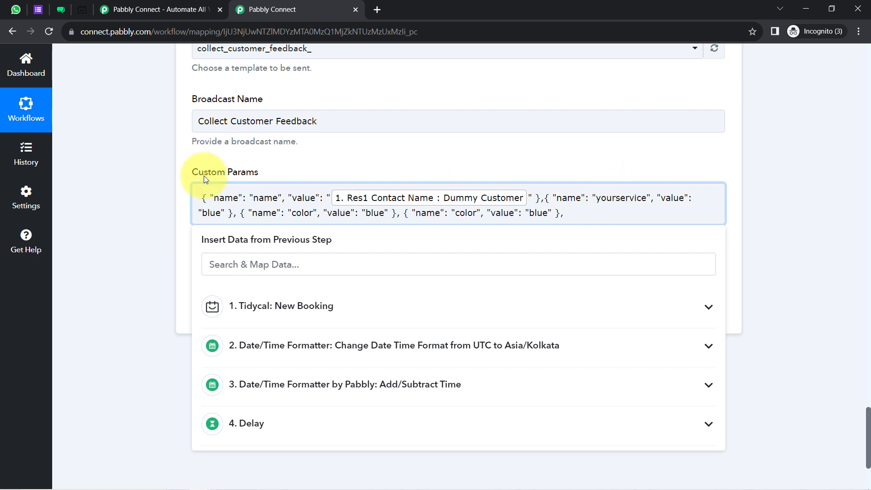
# Step: Replace "blue" in the second Custom Params object with the service value "Nail"
pyautogui.press('BackSpace')
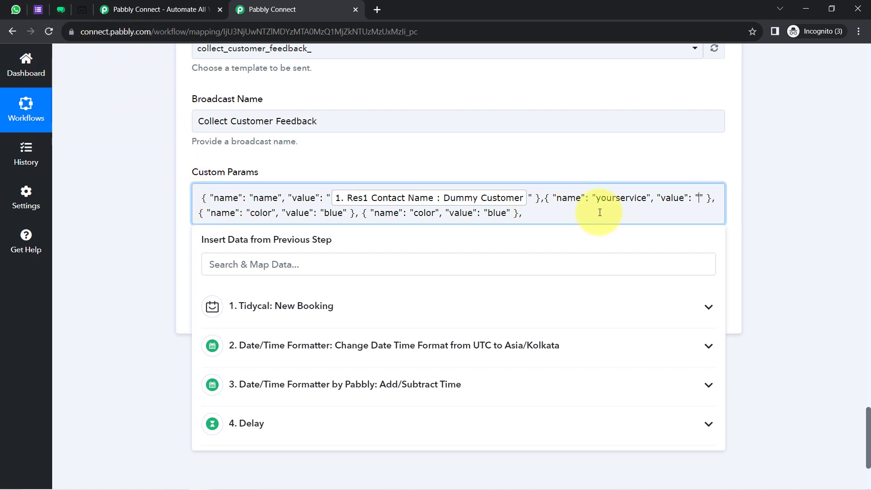
pyautogui.write('Na')
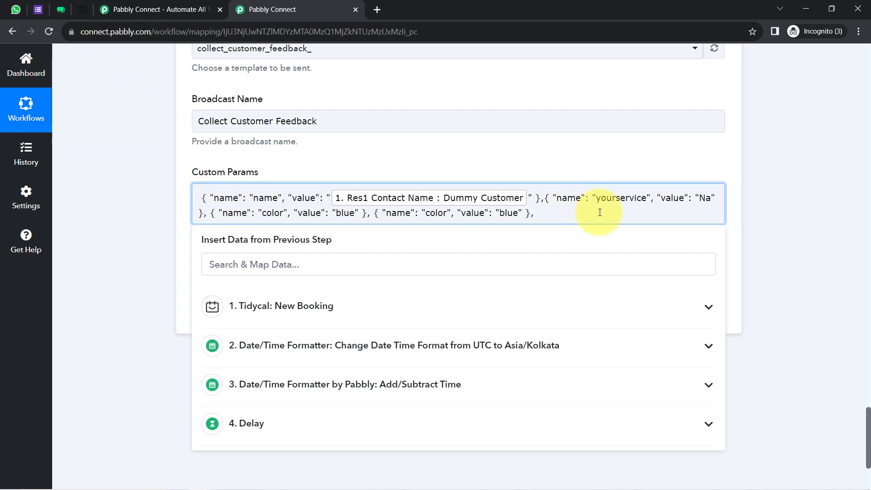
pyautogui.write('il')
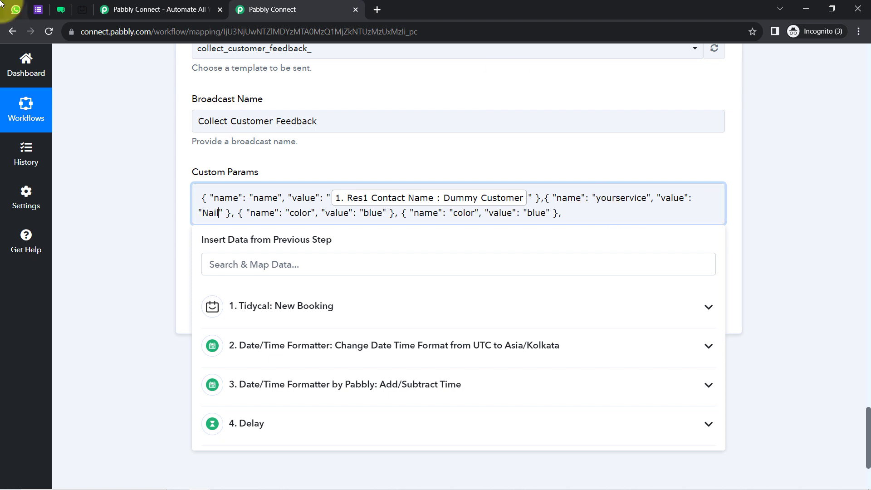
# Step: Copy the placeholder "appointment_date" from WATI's template body and replace "color" with it in the third Custom Params object
pyautogui.moveTo(249, 219); pyautogui.dragTo(357, 213)
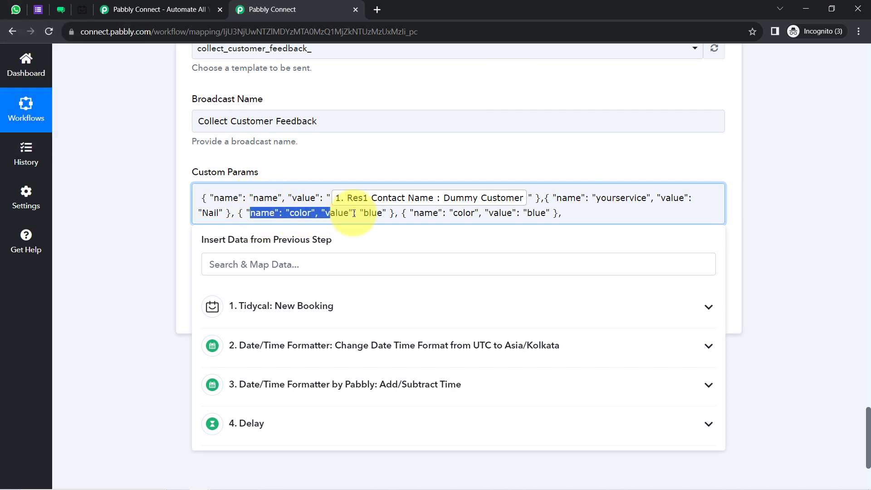
pyautogui.click(58, 14)
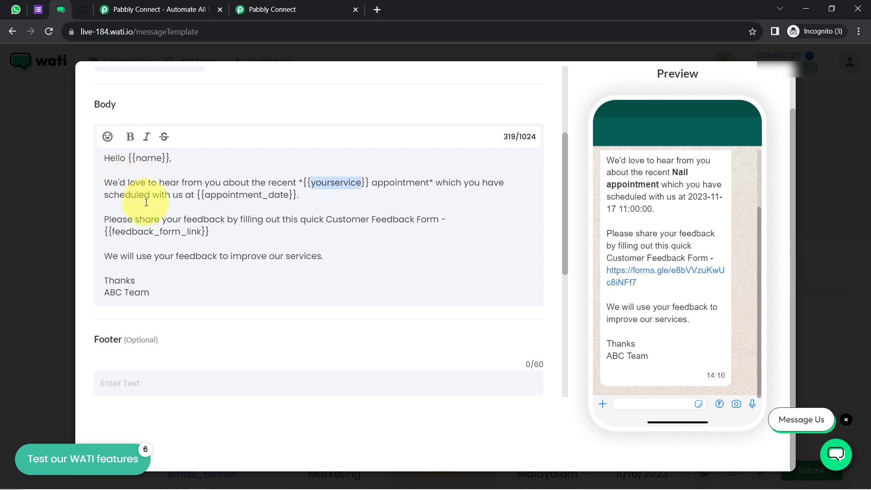
pyautogui.moveTo(207, 197); pyautogui.dragTo(251, 200)
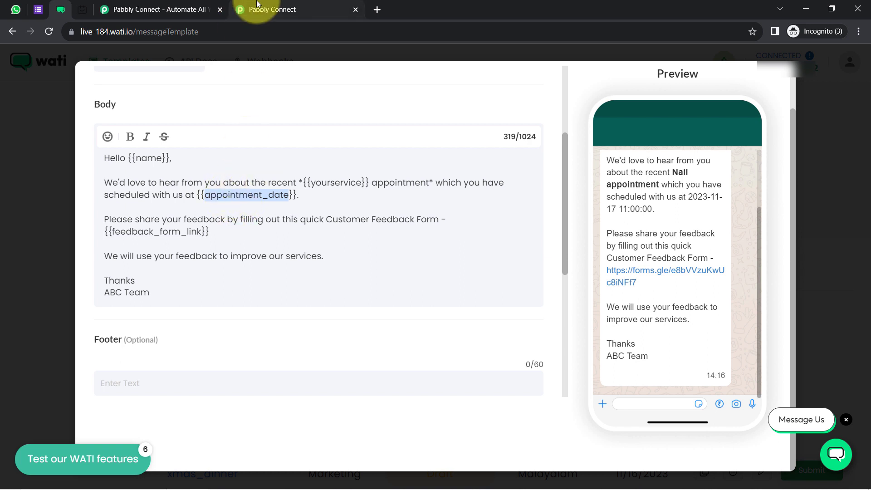
pyautogui.click(245, 9)
pyautogui.click(203, 213)
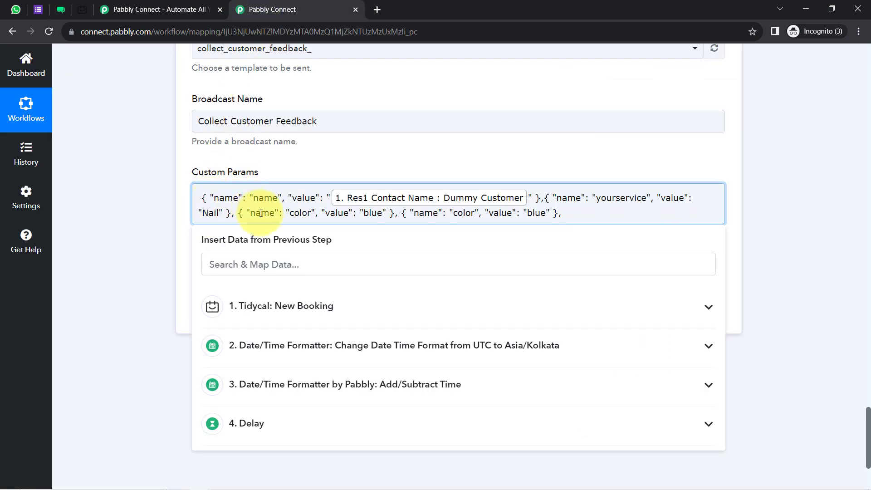
pyautogui.write('appointment_date')
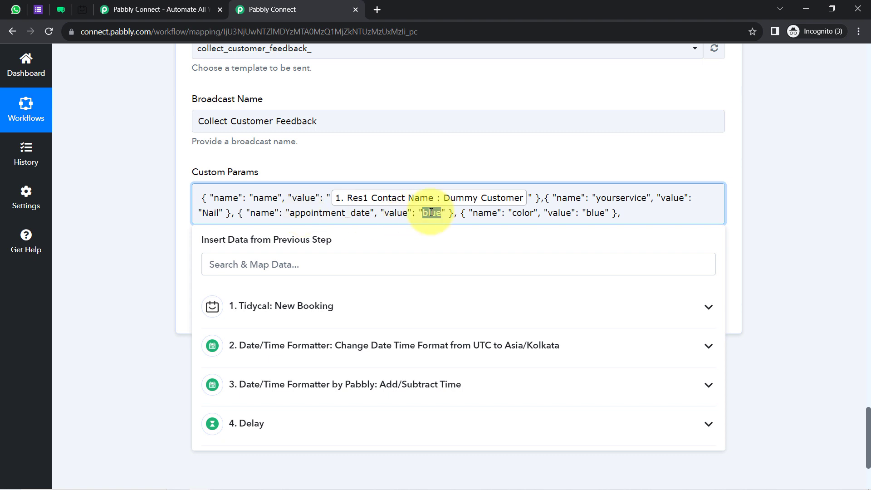
# Step: Replace "blue" in the third Custom Params object with the Result field mapped from the UTC to Asia/Kolkata Date/Time Formatter step
pyautogui.press('BackSpace')
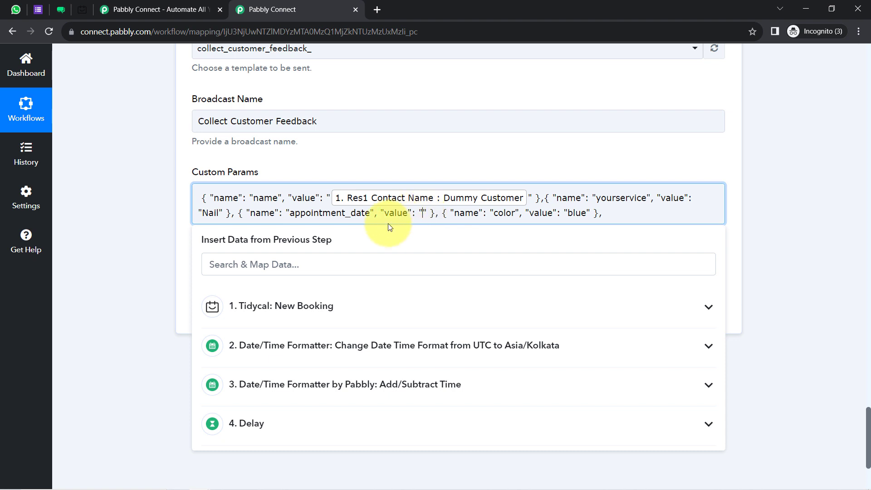
pyautogui.click(443, 352)
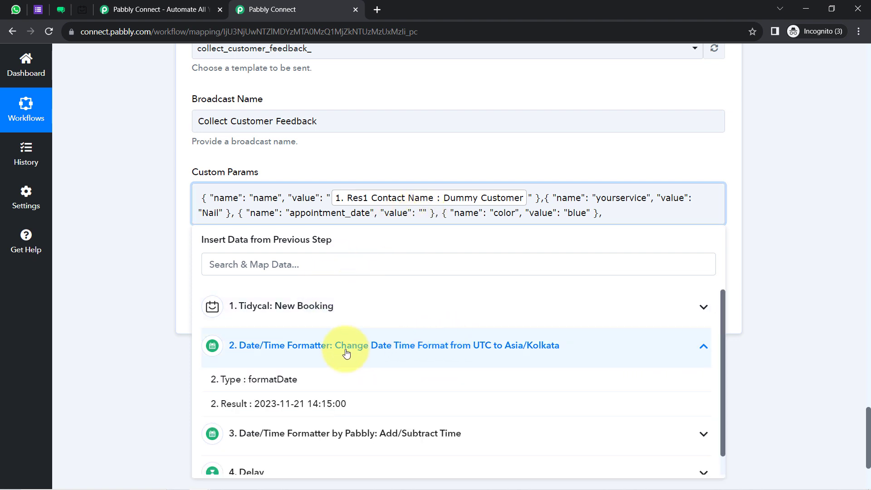
pyautogui.click(322, 404)
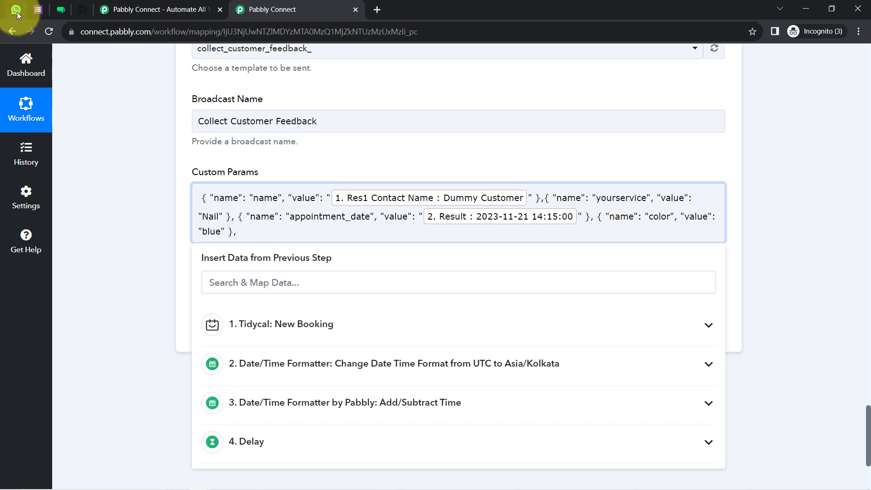
# Step: Copy the placeholder "feedback_form_link" from WATI's template body and replace "color" with it in the fourth Custom Params object
pyautogui.moveTo(595, 221); pyautogui.dragTo(613, 247)
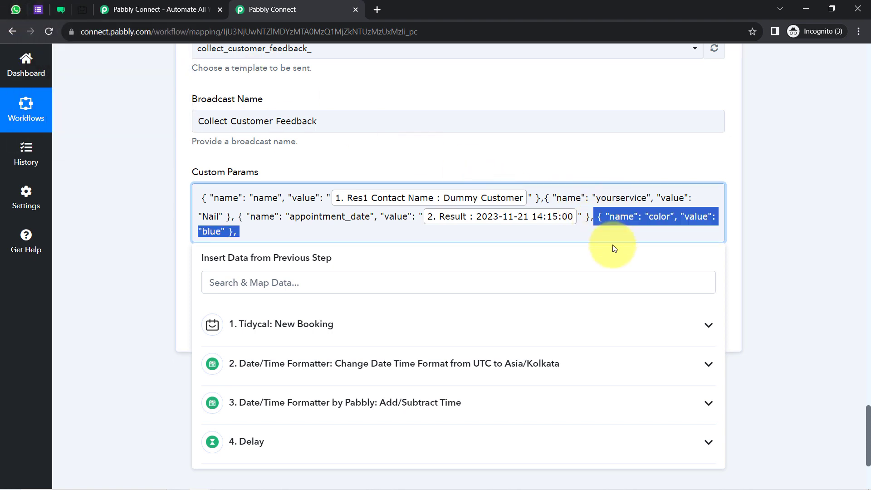
pyautogui.click(83, 10)
pyautogui.click(61, 10)
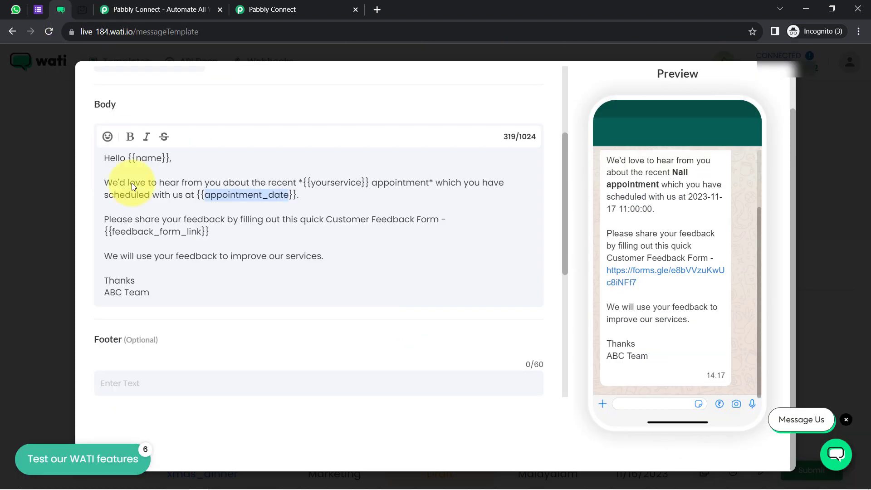
pyautogui.click(177, 237)
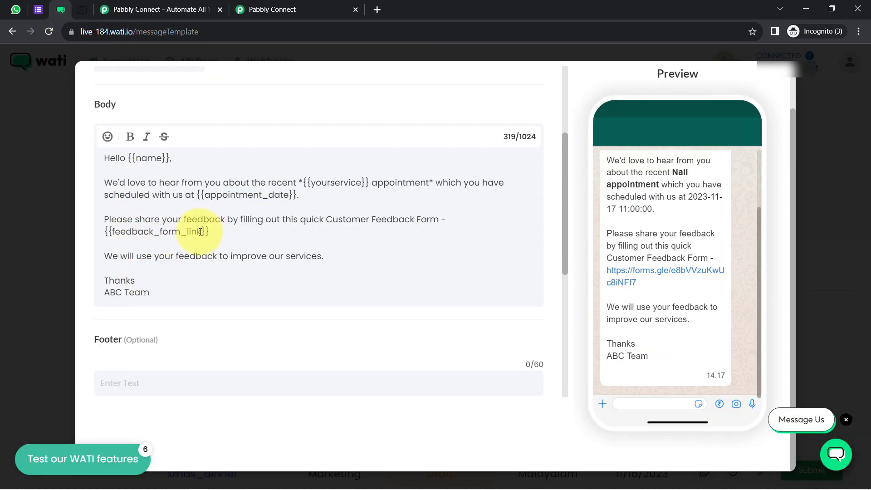
pyautogui.moveTo(201, 233); pyautogui.dragTo(128, 227)
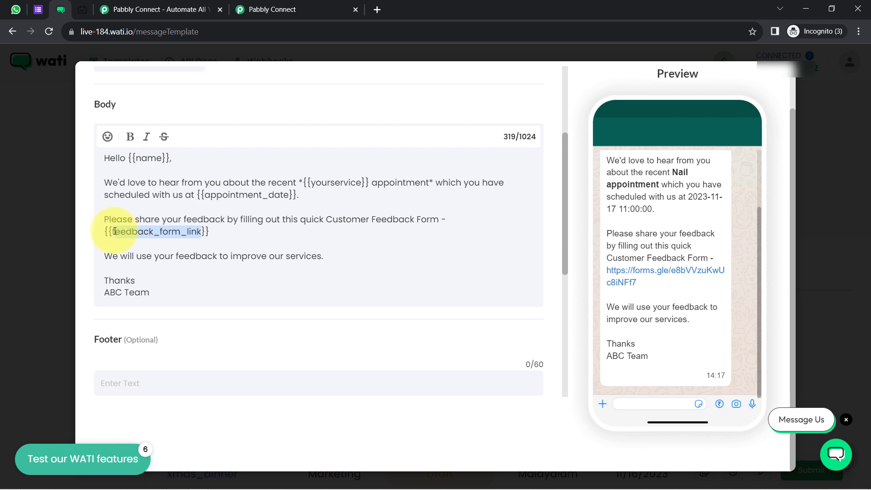
pyautogui.click(316, 10)
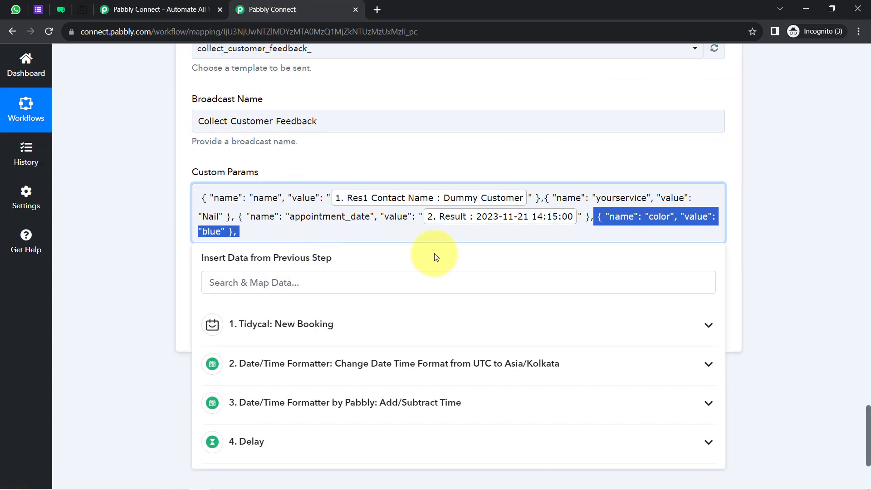
pyautogui.doubleClick(622, 216)
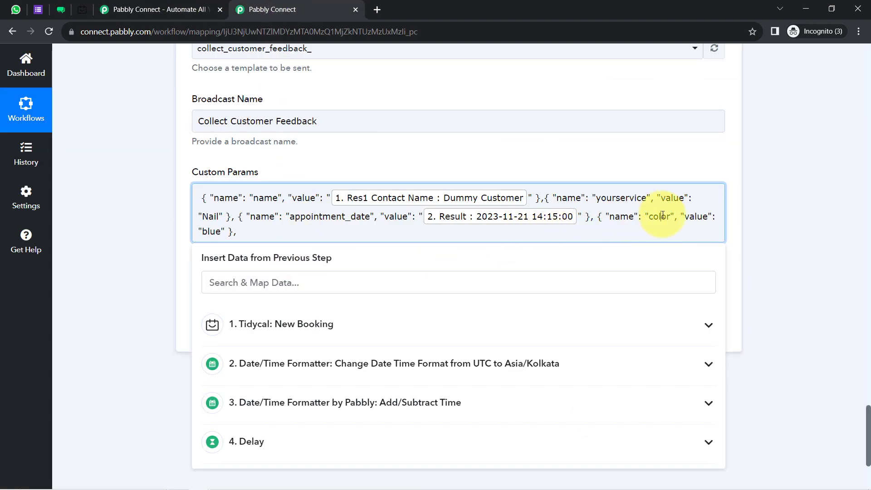
pyautogui.write('feedback_form_link')
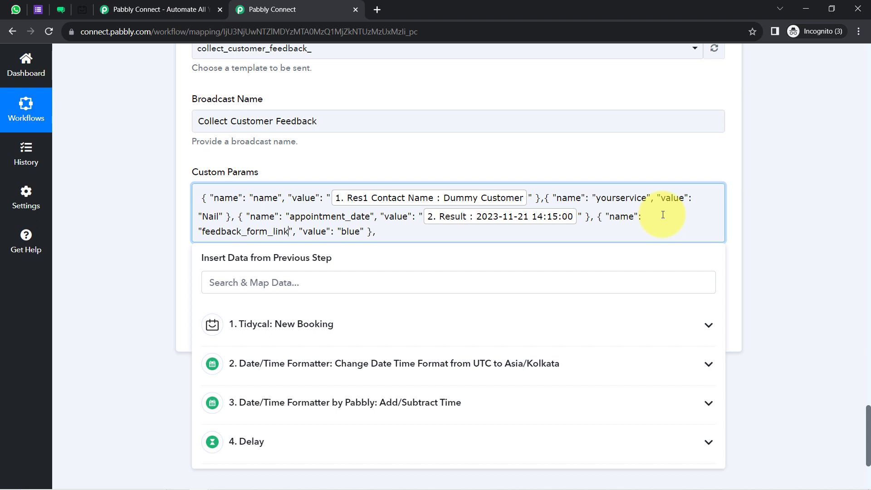
# Step: Replace "blue" in the fourth Custom Params object with the shortened link copied from Google Forms, and remove the trailing comma
pyautogui.doubleClick(307, 231)
pyautogui.click(349, 233)
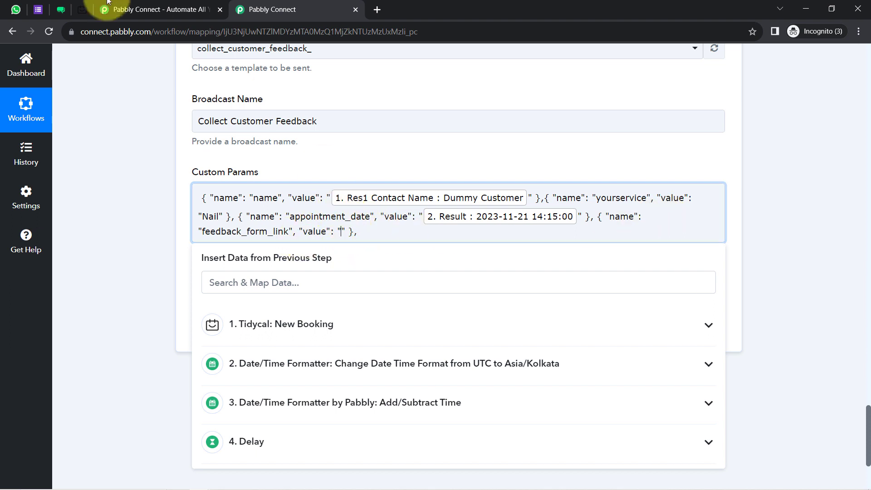
pyautogui.click(31, 12)
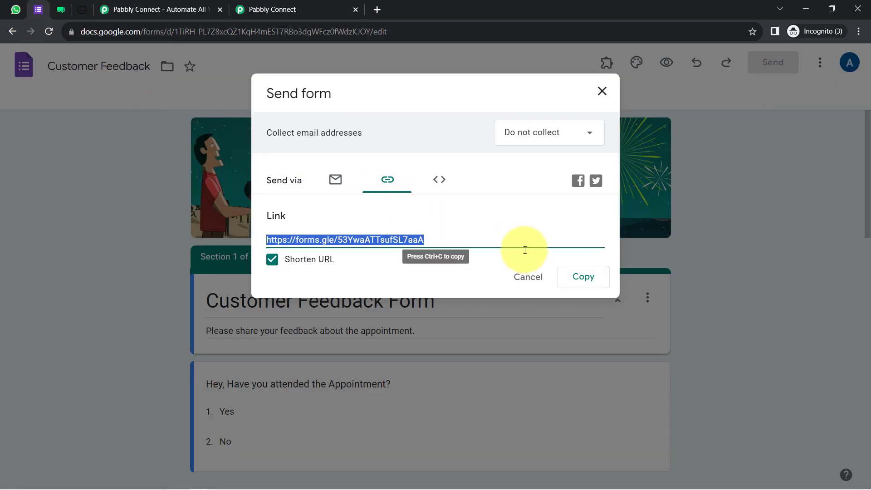
pyautogui.click(582, 275)
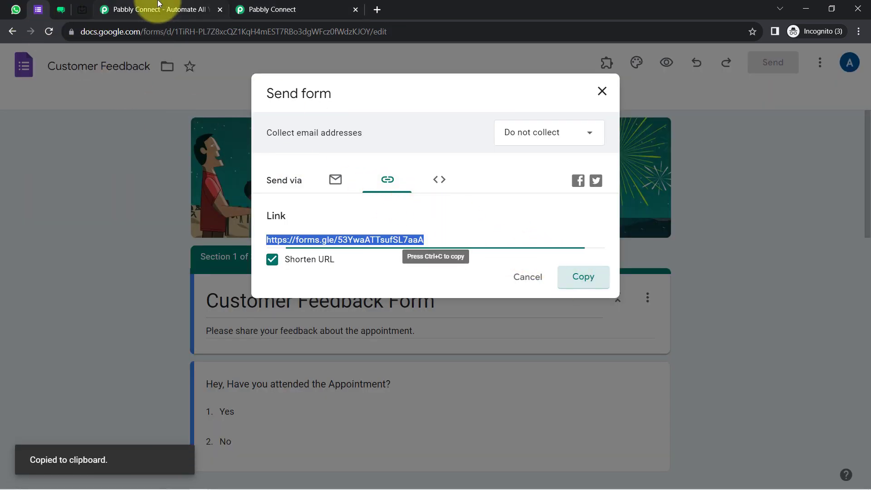
pyautogui.click(247, 9)
pyautogui.click(329, 197)
pyautogui.hotkey('ctrl', 'v')
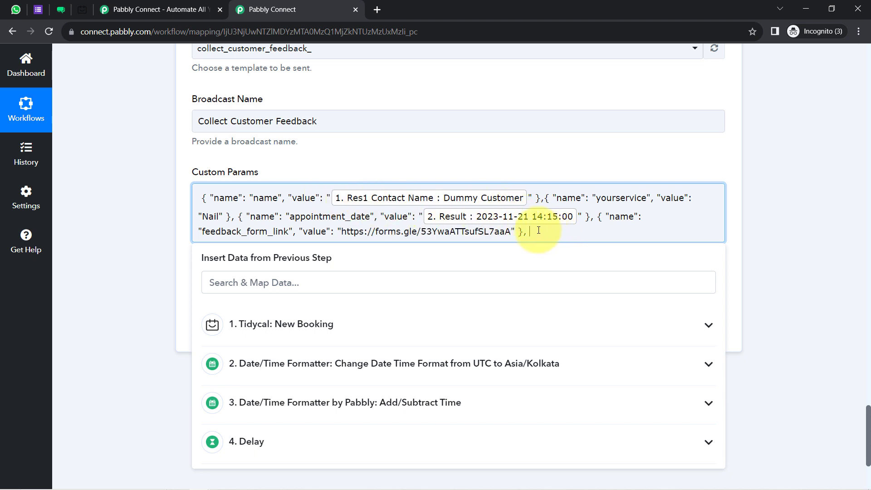
pyautogui.press('BackSpace')
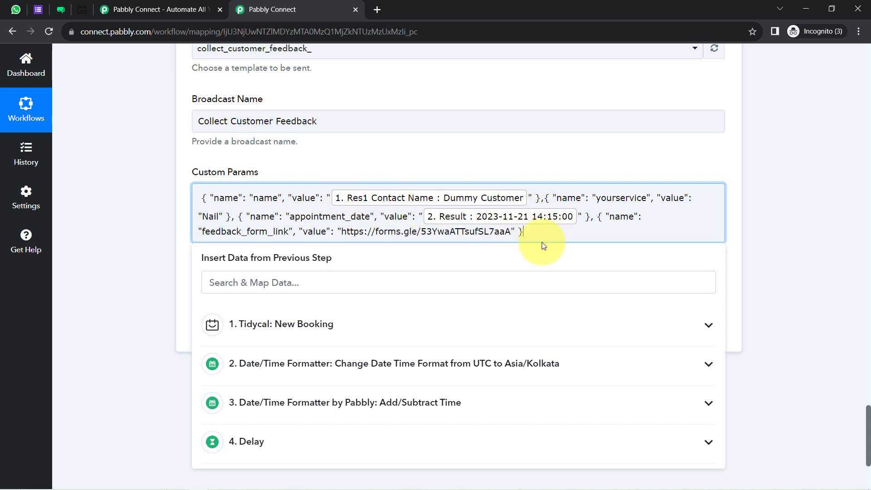
pyautogui.click(160, 217)
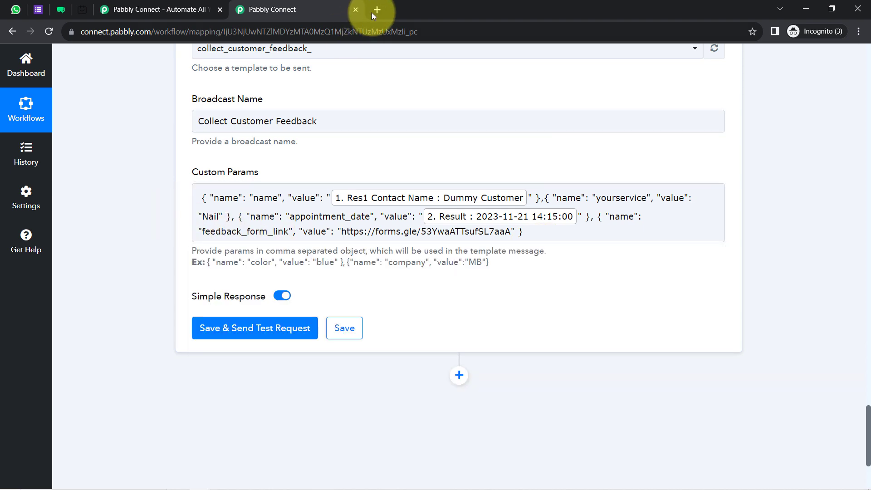
# Step: Open the copied Google Forms link in a new browser tab and examine the form's title and first question
pyautogui.click(382, 10)
pyautogui.hotkey('ctrl', 'v')
pyautogui.press('Return')
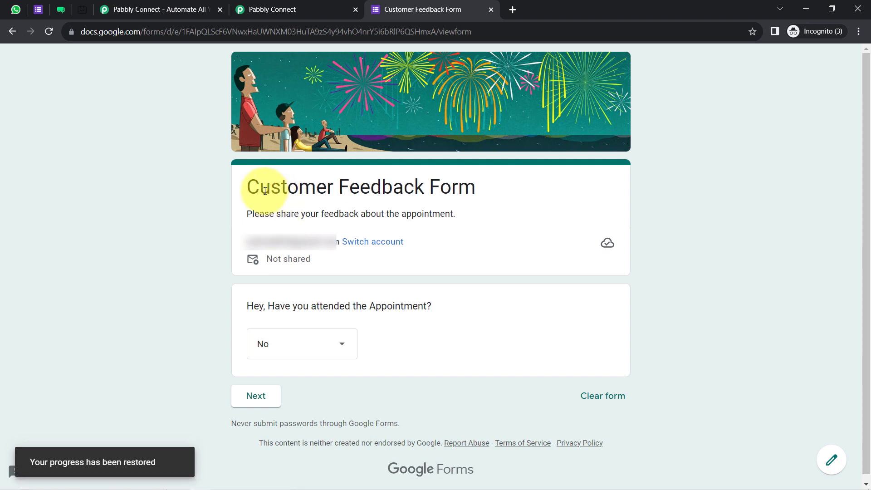
pyautogui.moveTo(260, 187); pyautogui.dragTo(468, 200)
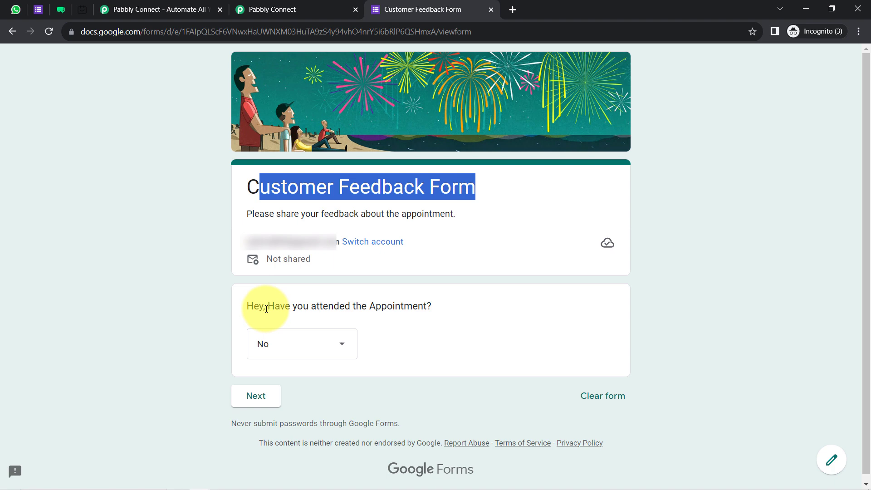
pyautogui.moveTo(266, 309); pyautogui.dragTo(403, 309)
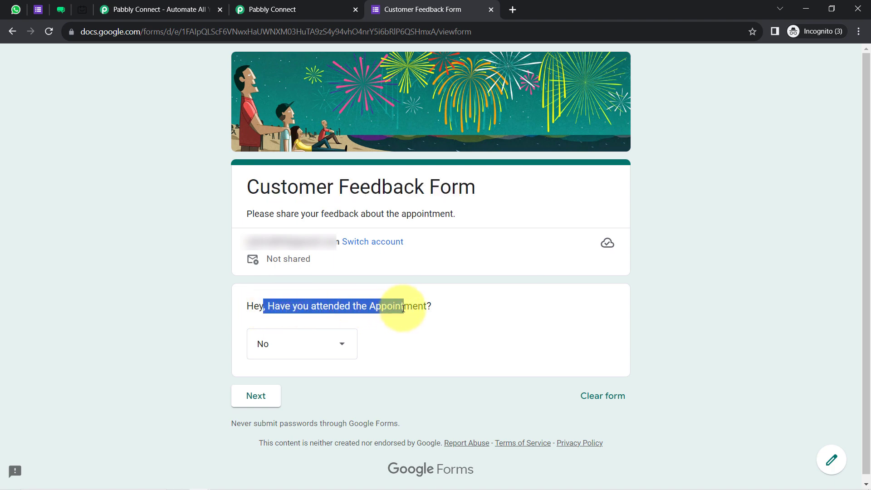
# Step: Answer Yes to the appointment attendance question and view the next section of the feedback form
pyautogui.click(277, 350)
pyautogui.click(267, 317)
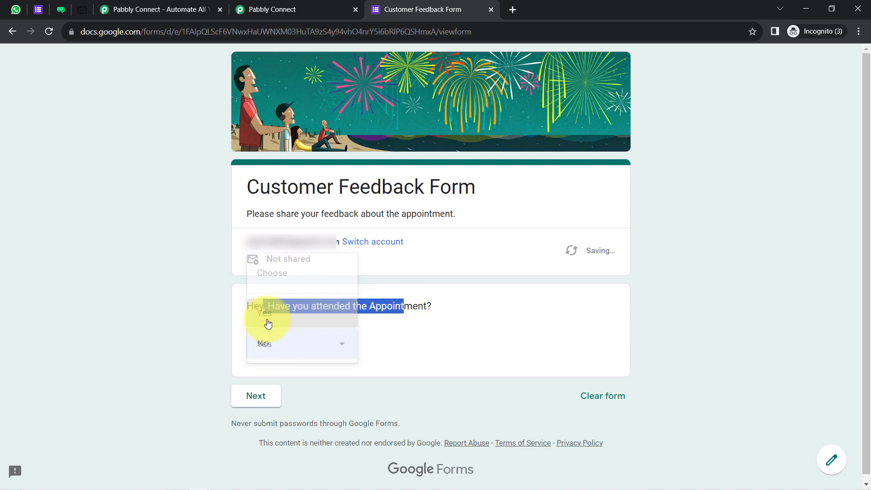
pyautogui.click(256, 398)
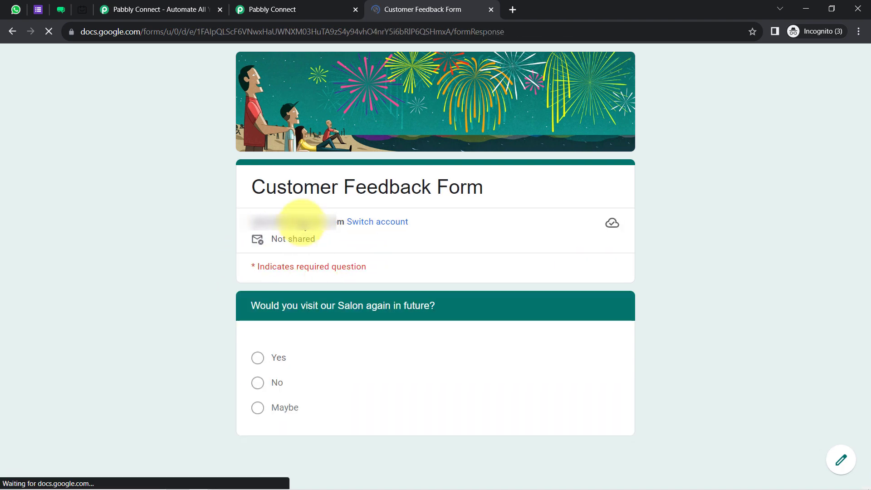
pyautogui.scroll(-2, 867, 213)
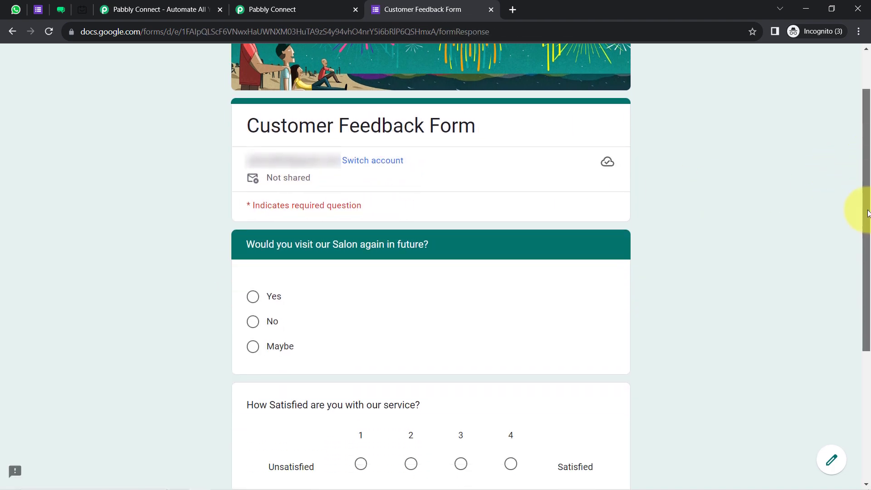
# Step: View the remaining feedback questions, return to the first section, and change the attendance answer to No to open its follow-up section
pyautogui.moveTo(868, 213); pyautogui.dragTo(865, 313)
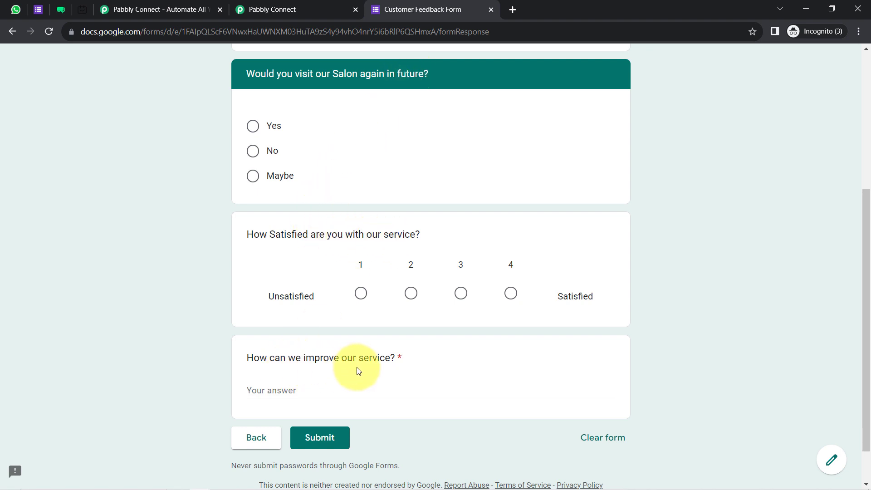
pyautogui.click(257, 438)
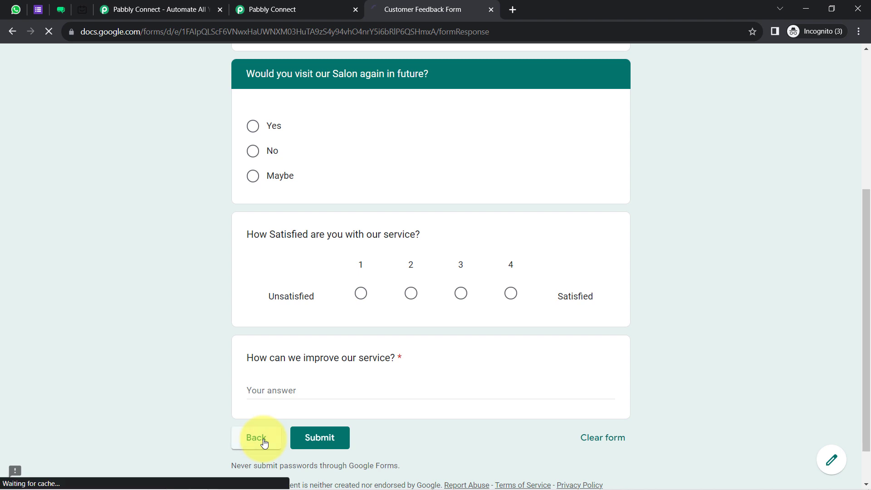
pyautogui.click(273, 356)
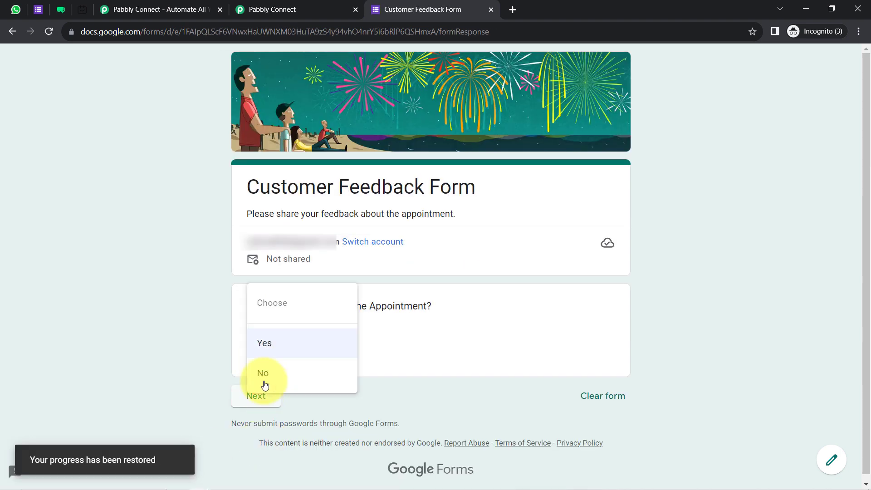
pyautogui.click(261, 383)
pyautogui.click(250, 403)
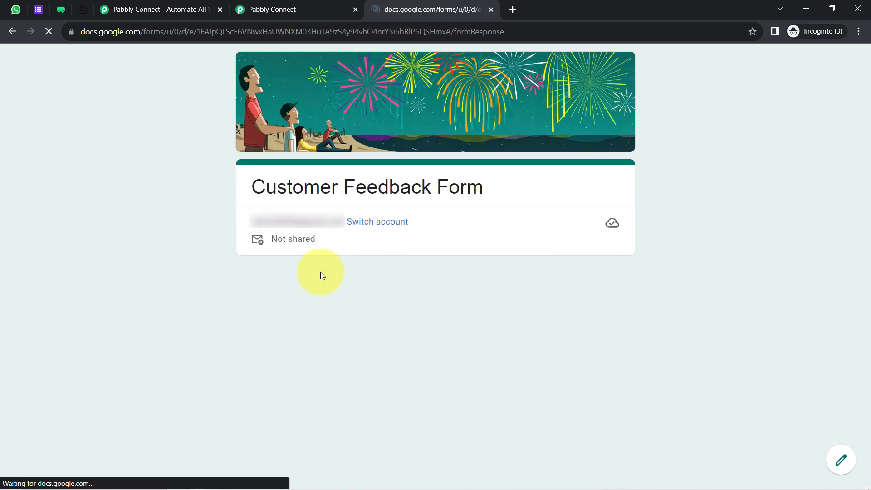
# Step: Examine the form's re-schedule message and booking link, and compare it with the Appointment Booking for Salon entry in TidyCal
pyautogui.moveTo(252, 278); pyautogui.dragTo(531, 278)
pyautogui.moveTo(271, 293); pyautogui.dragTo(325, 293)
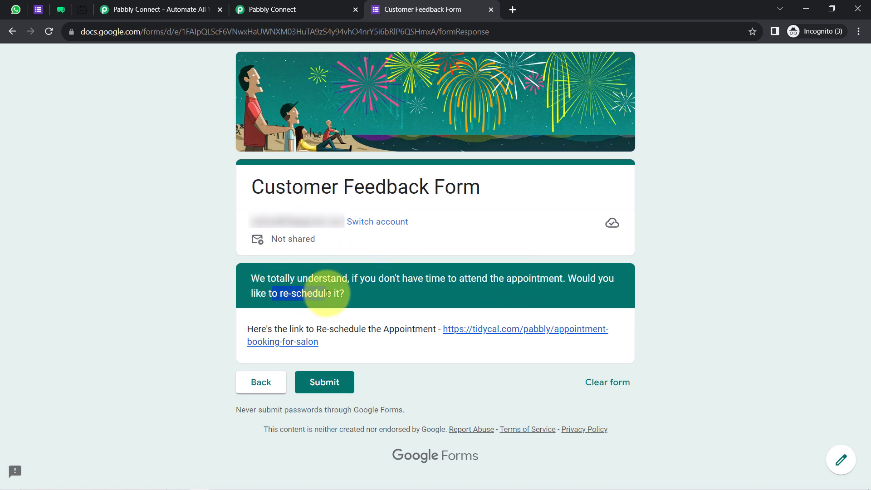
pyautogui.moveTo(253, 328); pyautogui.dragTo(417, 326)
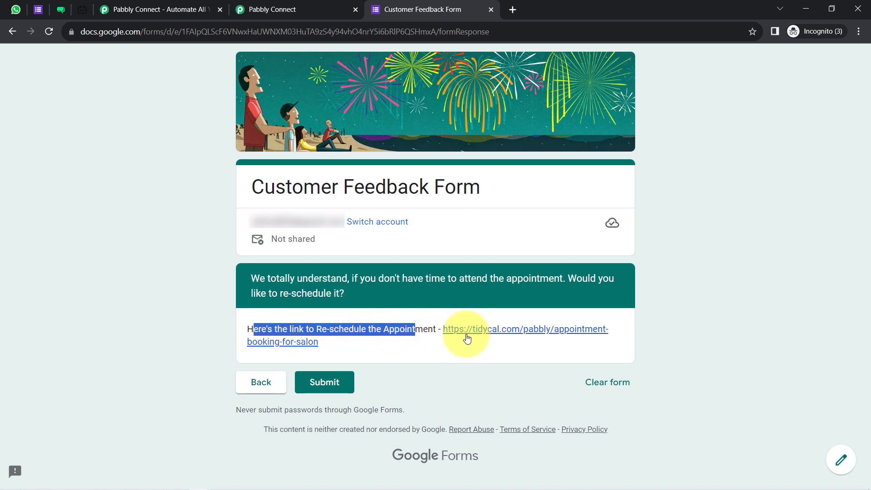
pyautogui.click(82, 9)
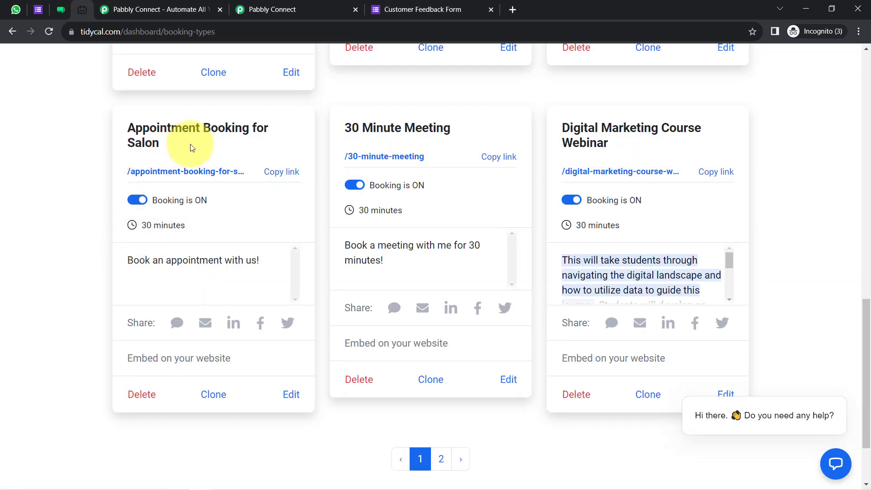
# Step: In Pabbly Connect's WATI action, replace the mapped WhatsApp Number with a recipient's phone number starting with country code 91
pyautogui.click(272, 9)
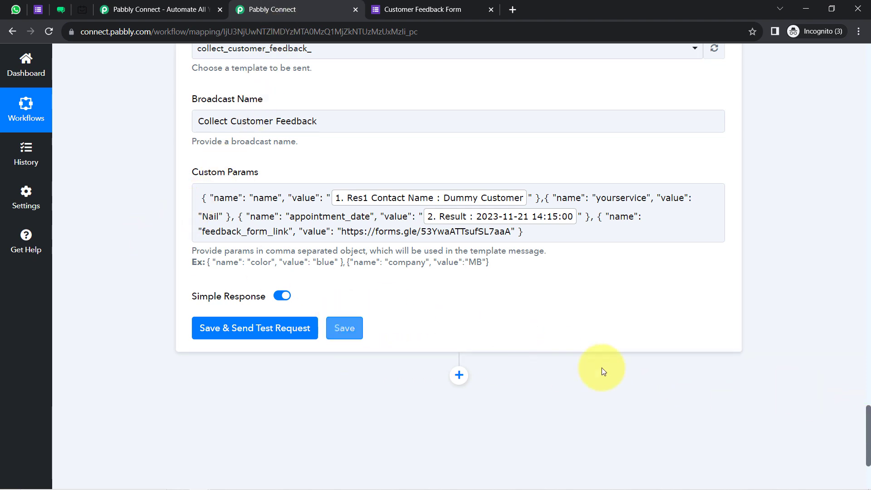
pyautogui.scroll(7, 855, 402)
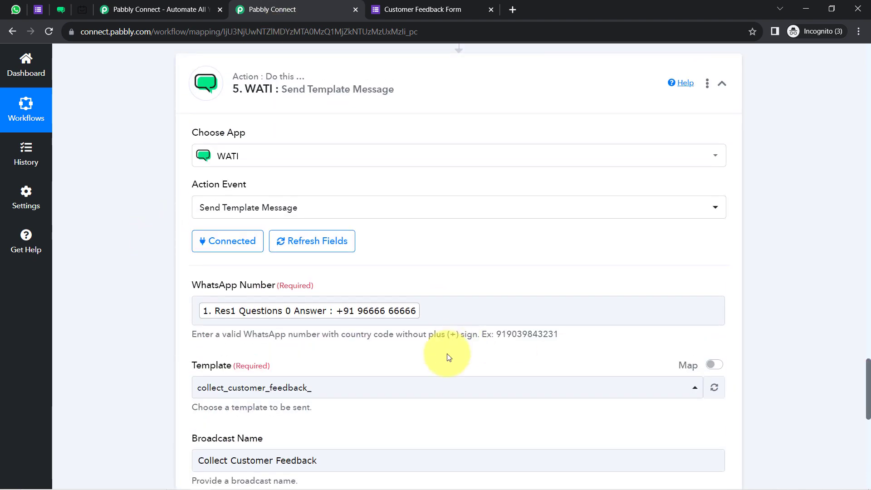
pyautogui.click(436, 311)
pyautogui.press('BackSpace')
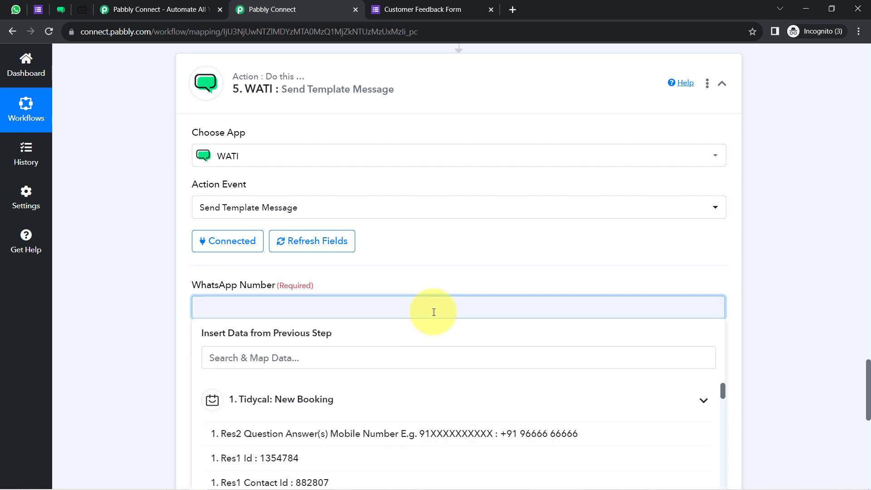
pyautogui.write('91')
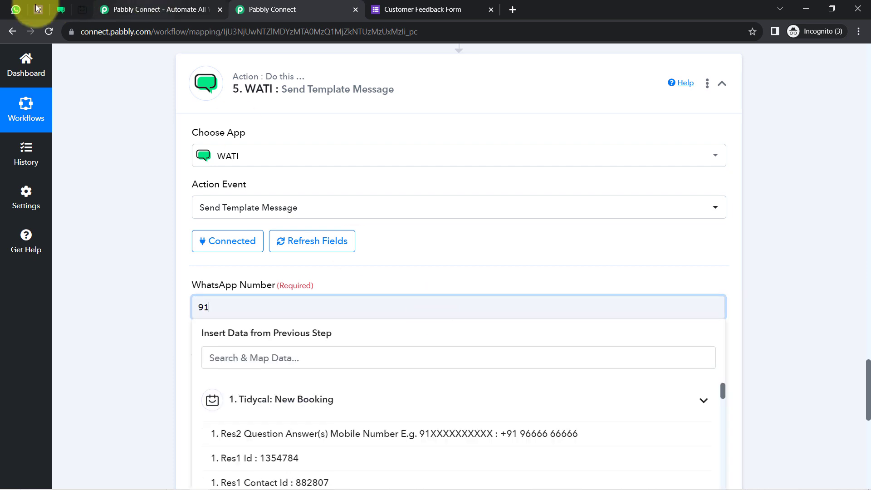
# Step: Check the WhatsApp Web chat list, and save the WATI action in Pabbly Connect with a test request
pyautogui.moveTo(16, 9); pyautogui.dragTo(68, 13)
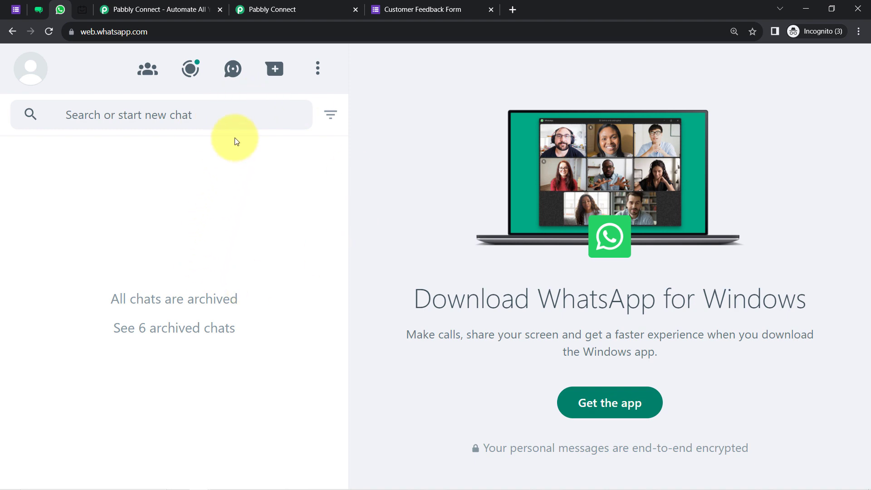
pyautogui.click(268, 9)
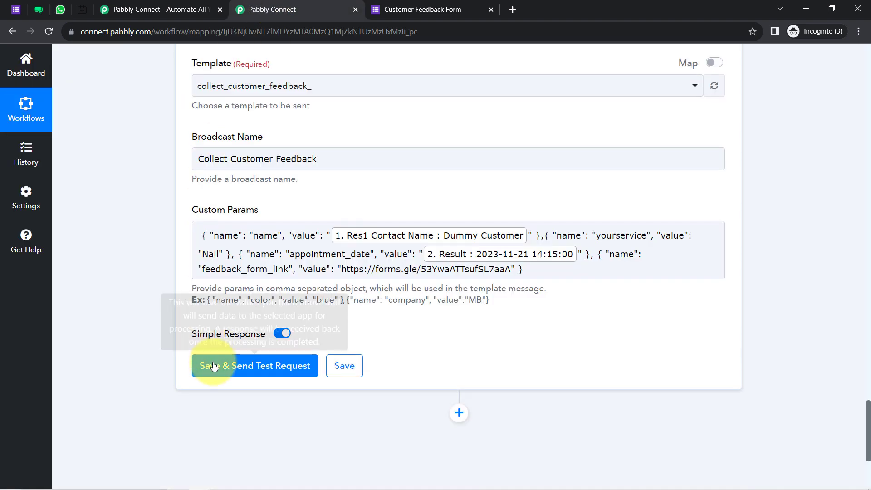
pyautogui.click(214, 365)
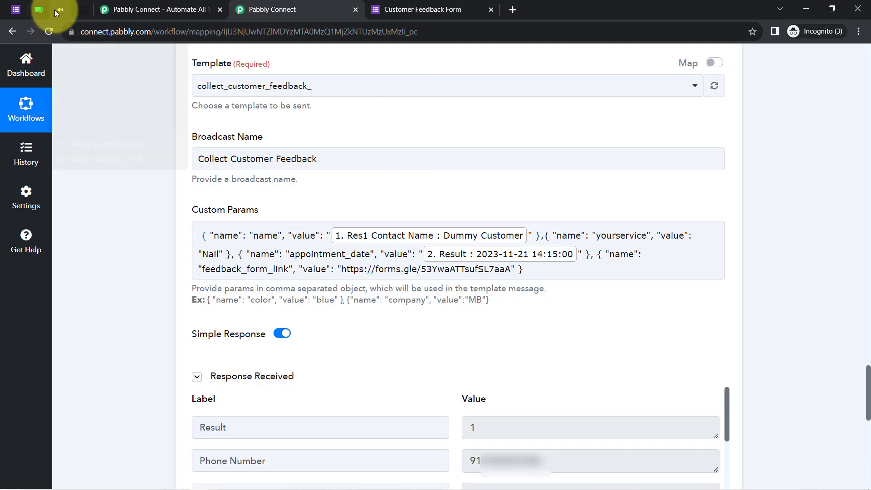
# Step: Open the new Via WATI chat in WhatsApp Web and read the received feedback message
pyautogui.click(54, 9)
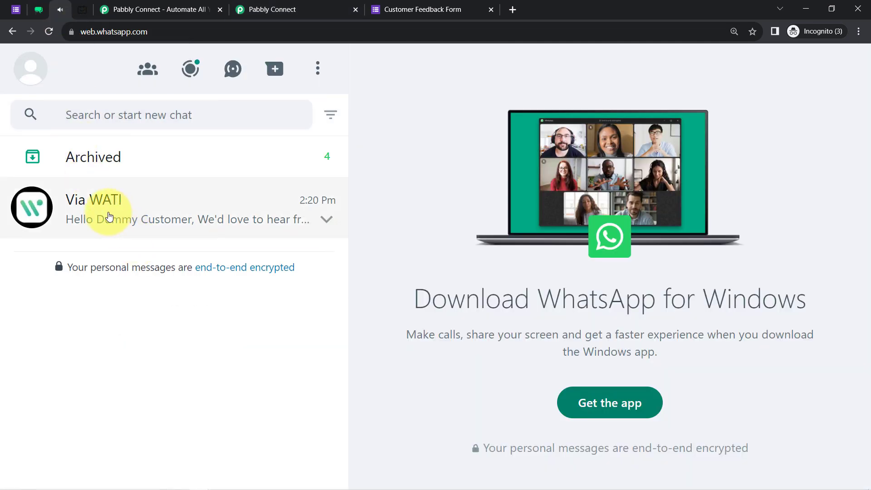
pyautogui.click(179, 221)
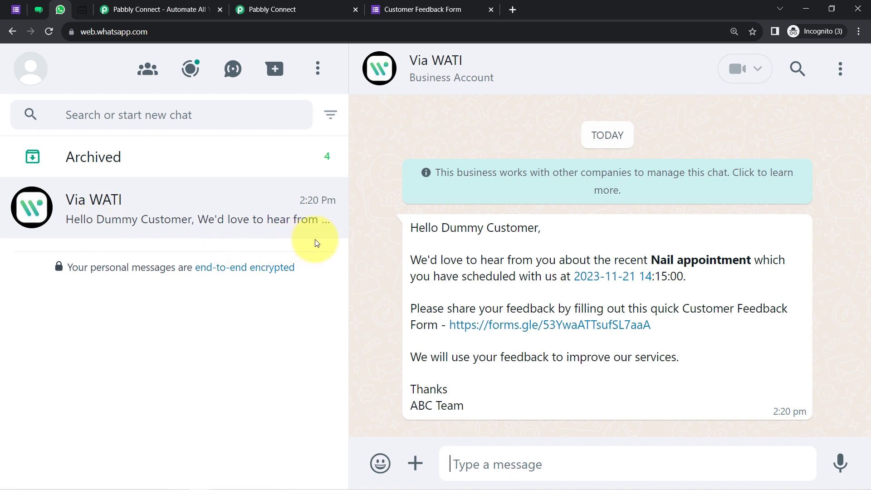
pyautogui.moveTo(411, 227); pyautogui.dragTo(462, 399)
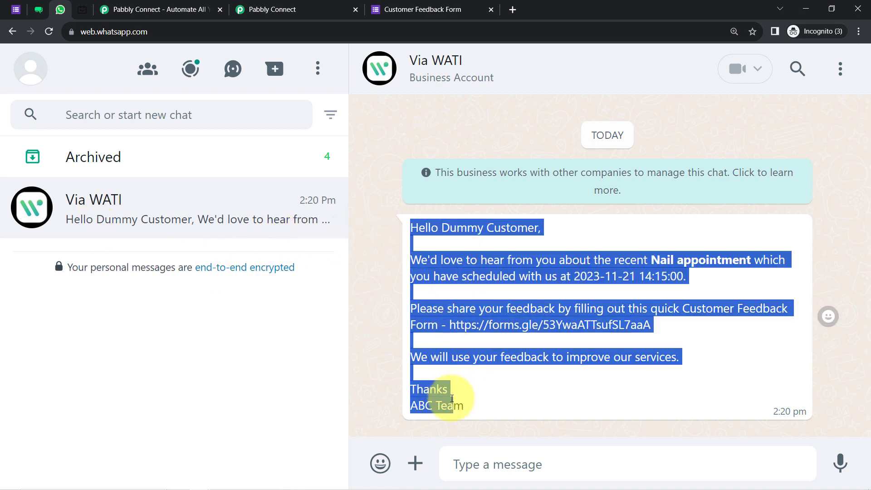
pyautogui.click(453, 402)
# Step: Check the message's customer name, service and appointment time, and test its feedback form link before returning to WhatsApp Web
pyautogui.moveTo(452, 234); pyautogui.dragTo(527, 229)
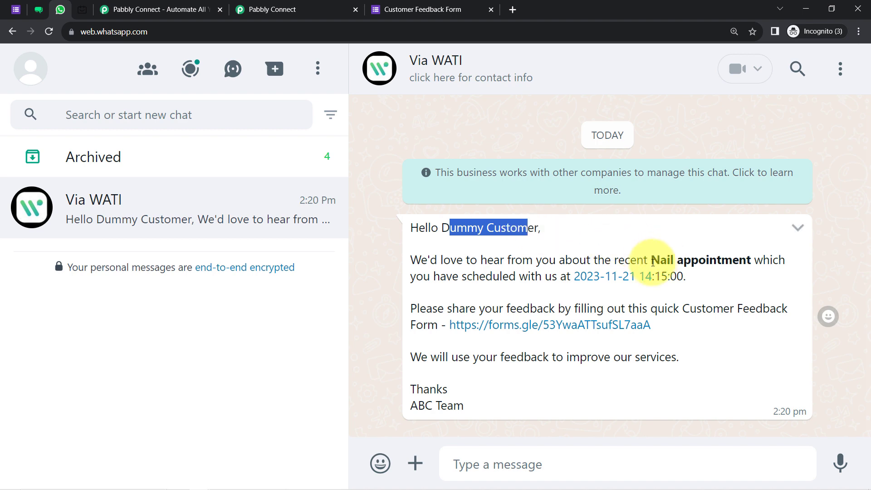
pyautogui.moveTo(652, 261); pyautogui.dragTo(726, 263)
pyautogui.moveTo(551, 277); pyautogui.dragTo(688, 282)
pyautogui.click(613, 334)
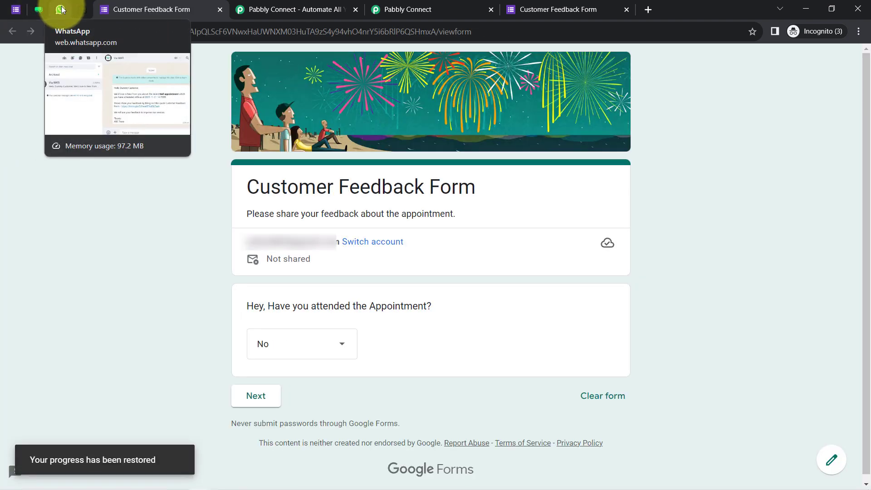
pyautogui.click(60, 9)
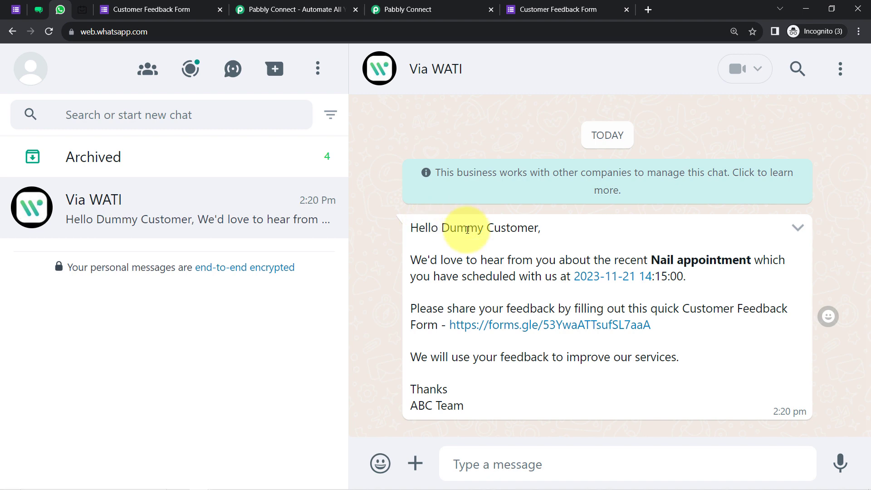
# Step: In Pabbly Connect, collapse all five workflow steps, from the TidyCal New Booking trigger to the WATI Send Template Message action
pyautogui.click(396, 3)
pyautogui.moveTo(867, 398); pyautogui.dragTo(858, 76)
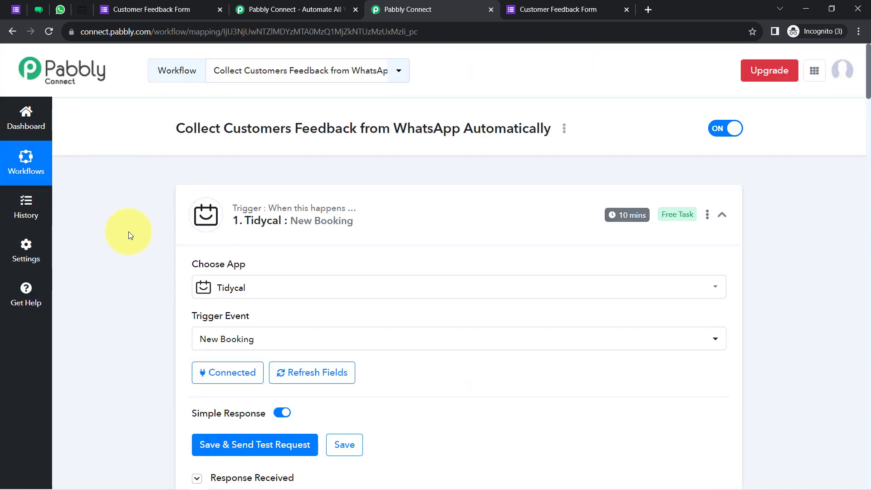
pyautogui.click(245, 221)
pyautogui.click(245, 312)
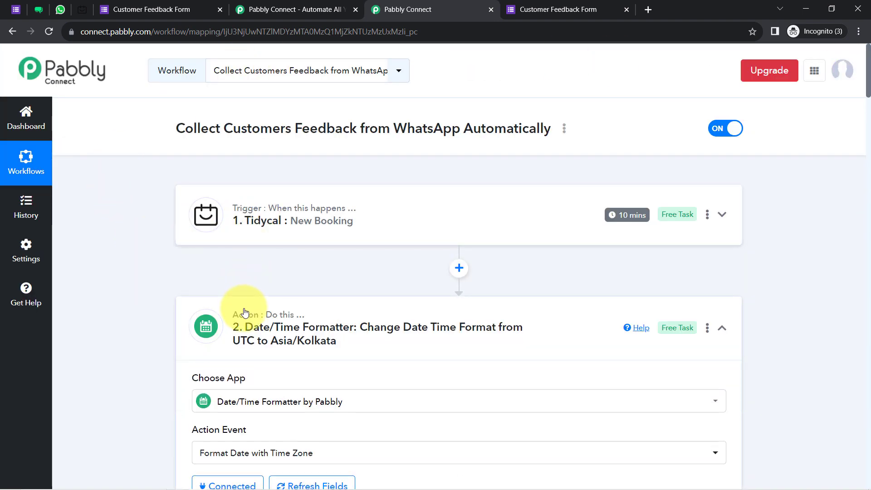
pyautogui.click(238, 335)
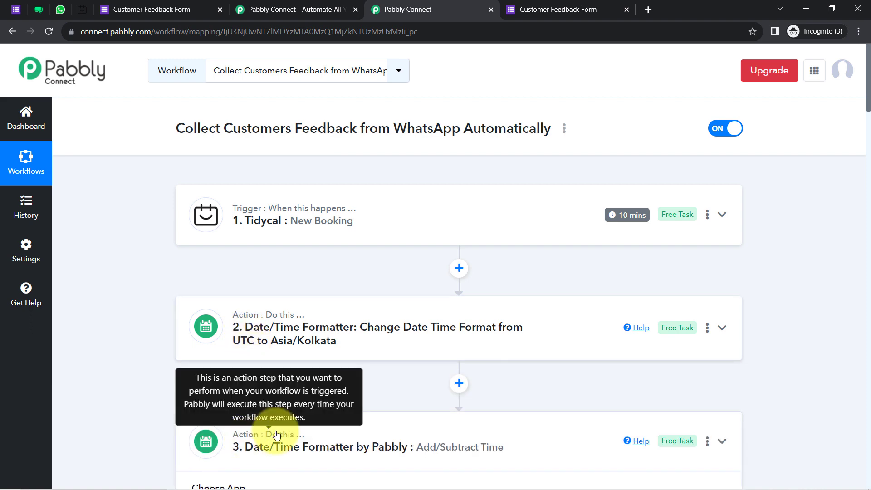
pyautogui.click(247, 441)
pyautogui.moveTo(867, 115); pyautogui.dragTo(868, 141)
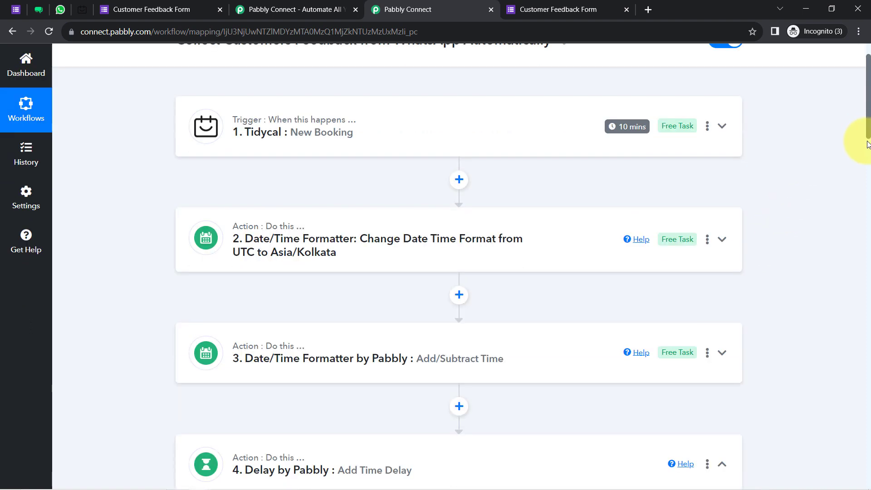
pyautogui.click(227, 403)
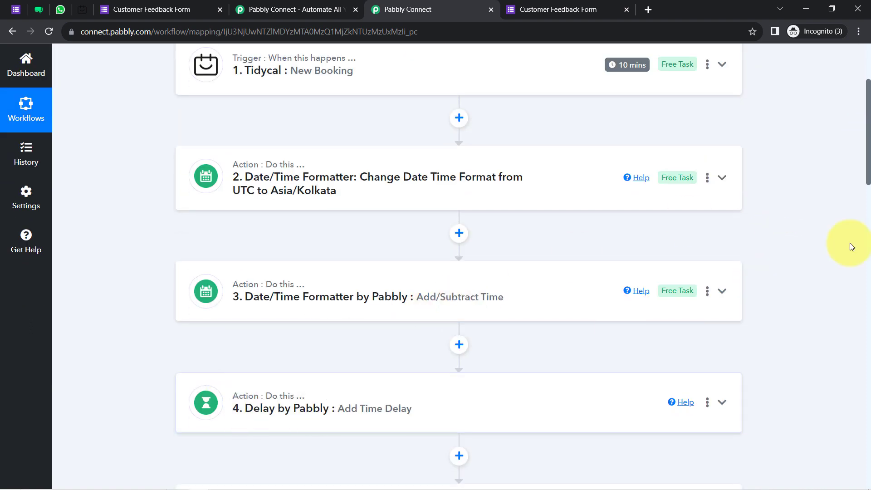
pyautogui.scroll(-2, 857, 190)
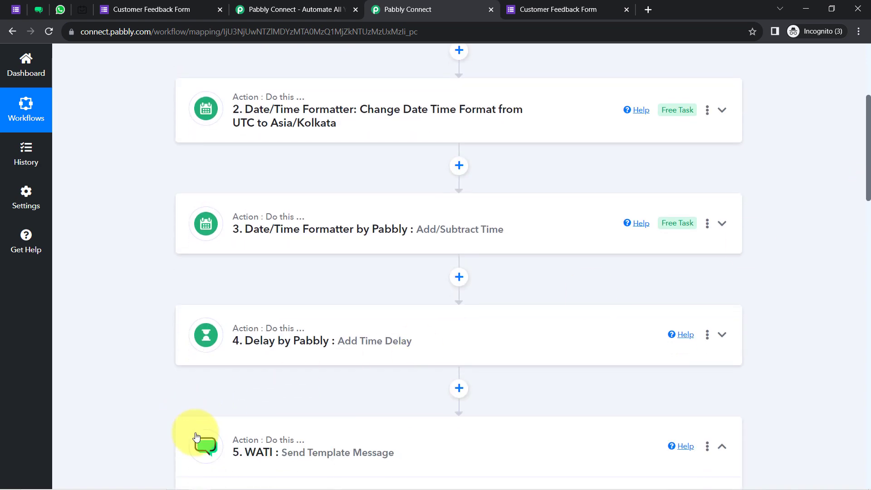
pyautogui.click(263, 443)
# Step: Copy the share link of the Collect Customers Feedback from WhatsApp Automatically workflow and close the sharing dialog
pyautogui.moveTo(869, 166); pyautogui.dragTo(856, 61)
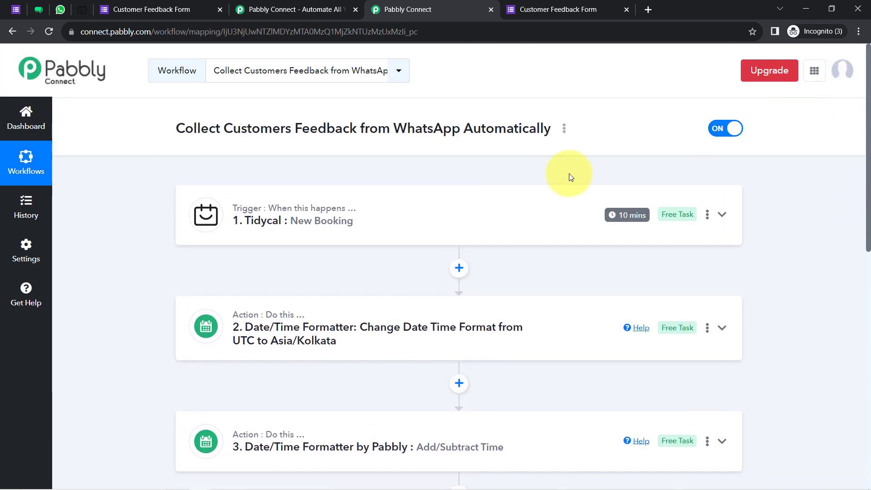
pyautogui.click(564, 129)
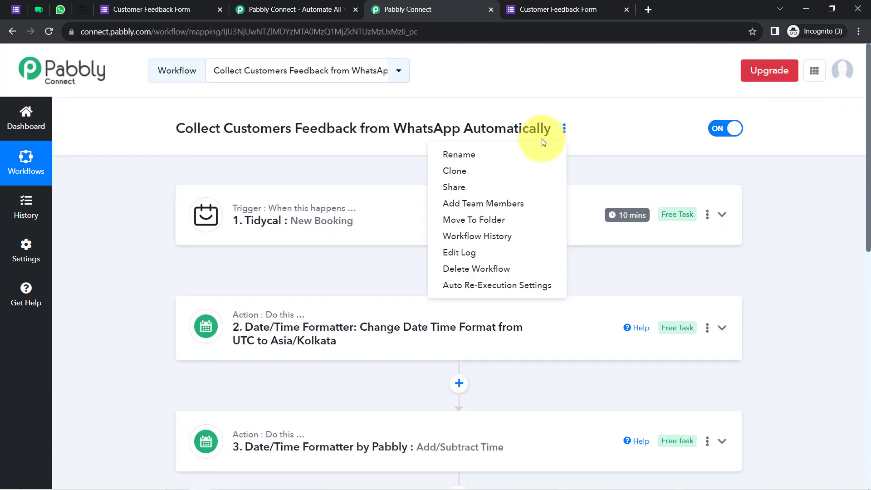
pyautogui.click(445, 188)
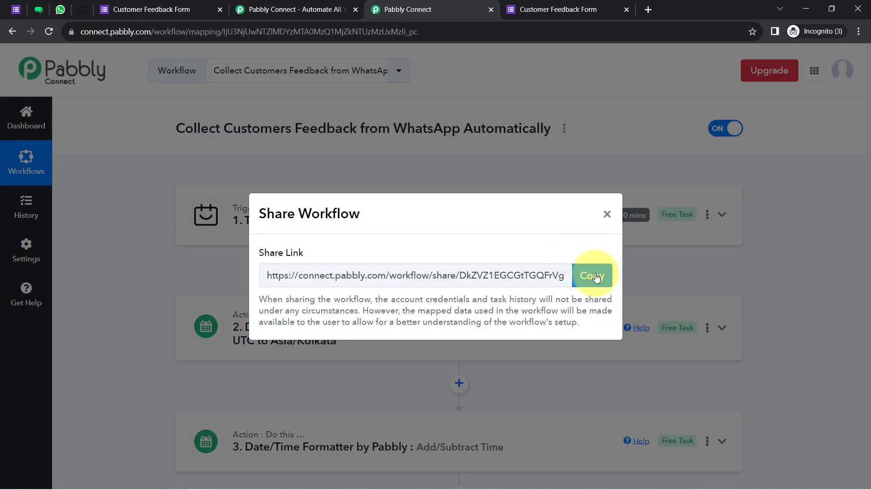
pyautogui.click(576, 271)
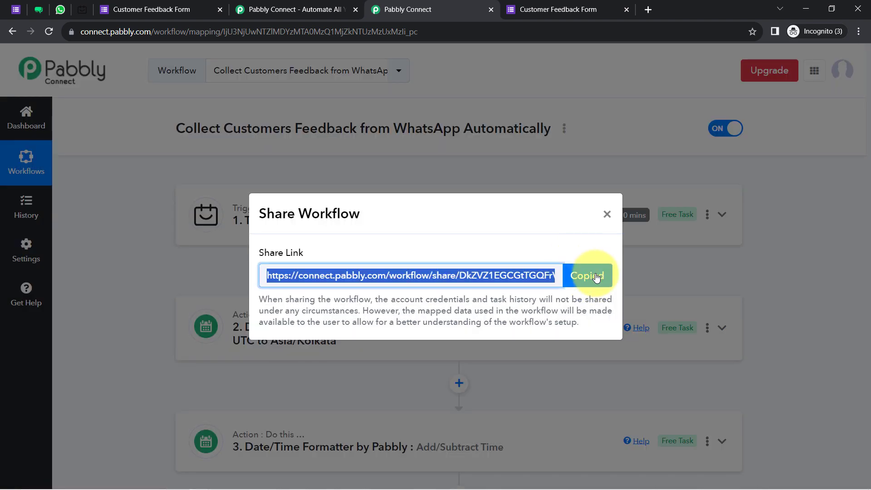
pyautogui.click(606, 214)
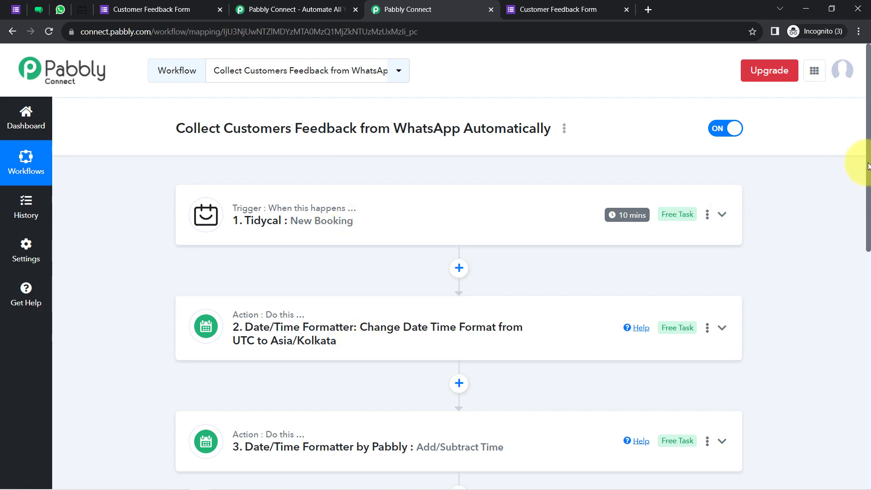
pyautogui.scroll(-5, 868, 166)
pyautogui.scroll(5, 847, 200)
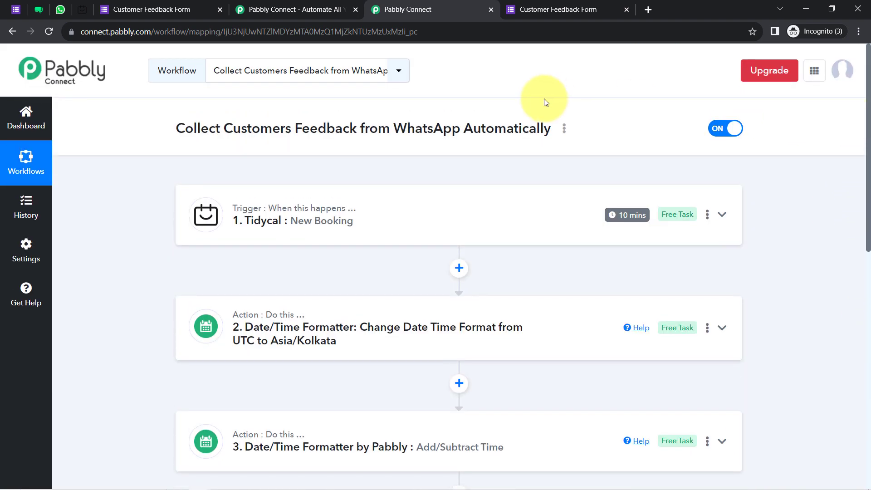